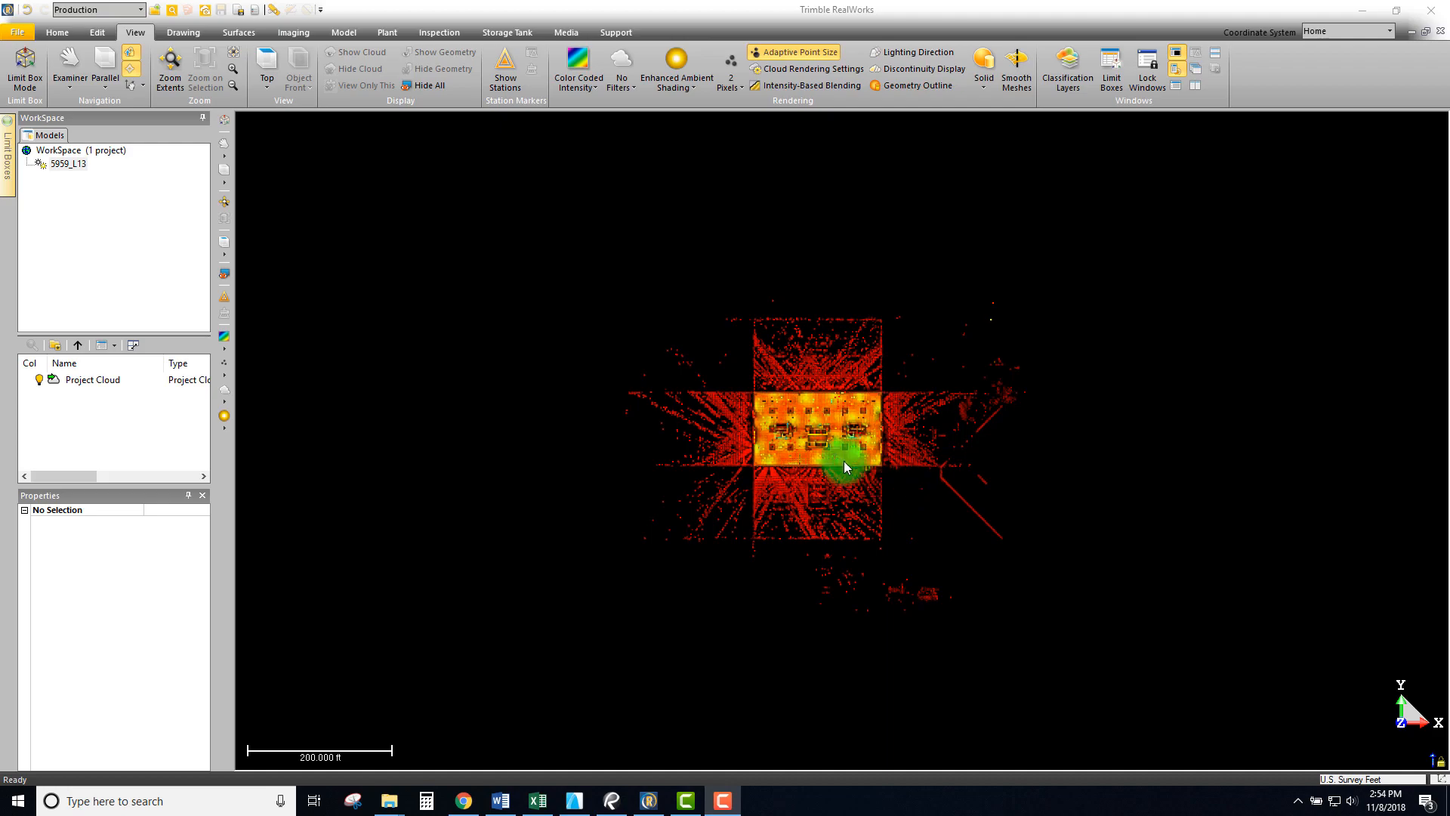
# - Orbit and zoom the scanned building from the top view down to a low oblique 3D angle
pyautogui.scroll(5, 833, 445)
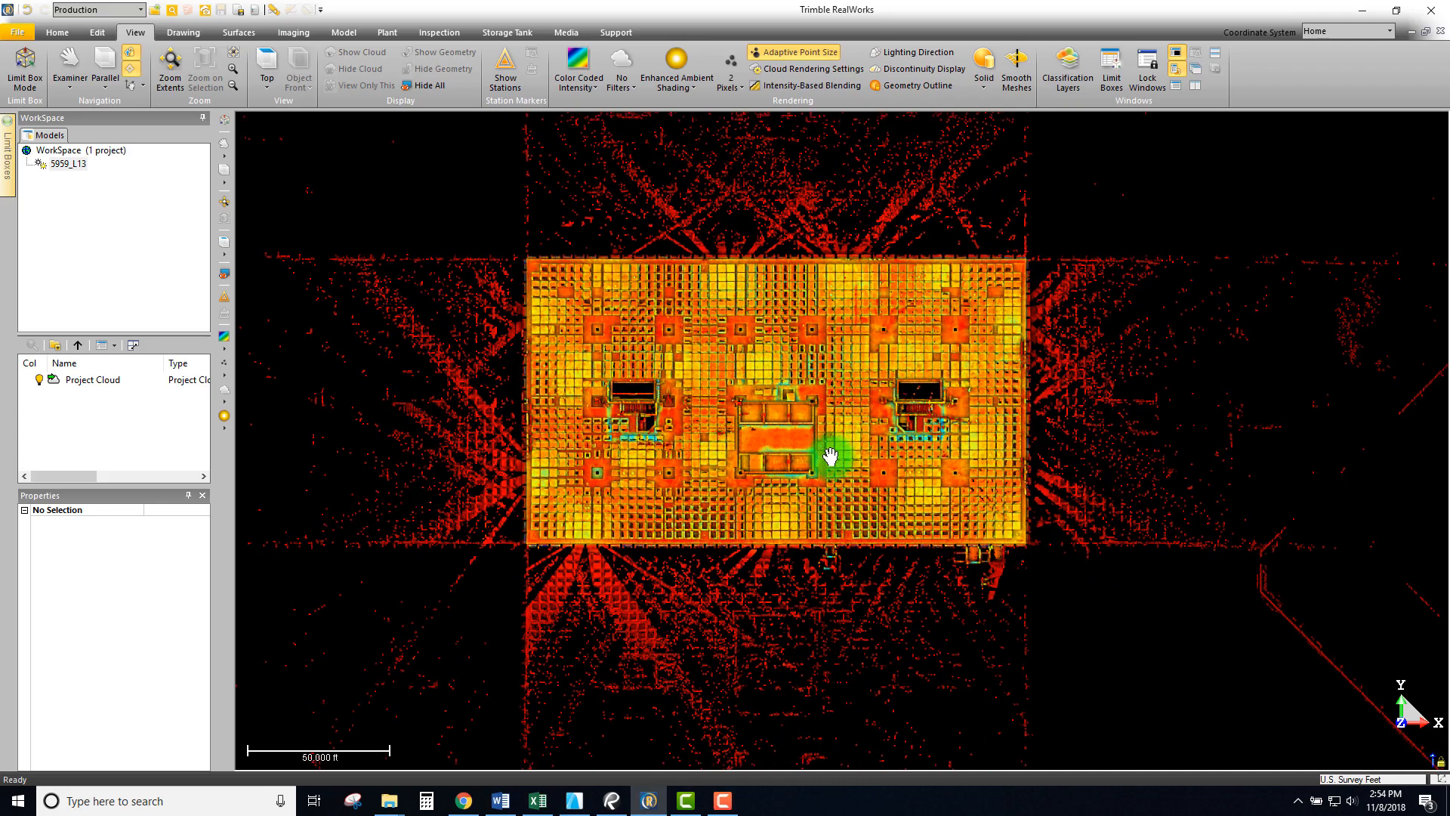
pyautogui.moveTo(830, 457); pyautogui.dragTo(881, 421)
pyautogui.scroll(4, 841, 428)
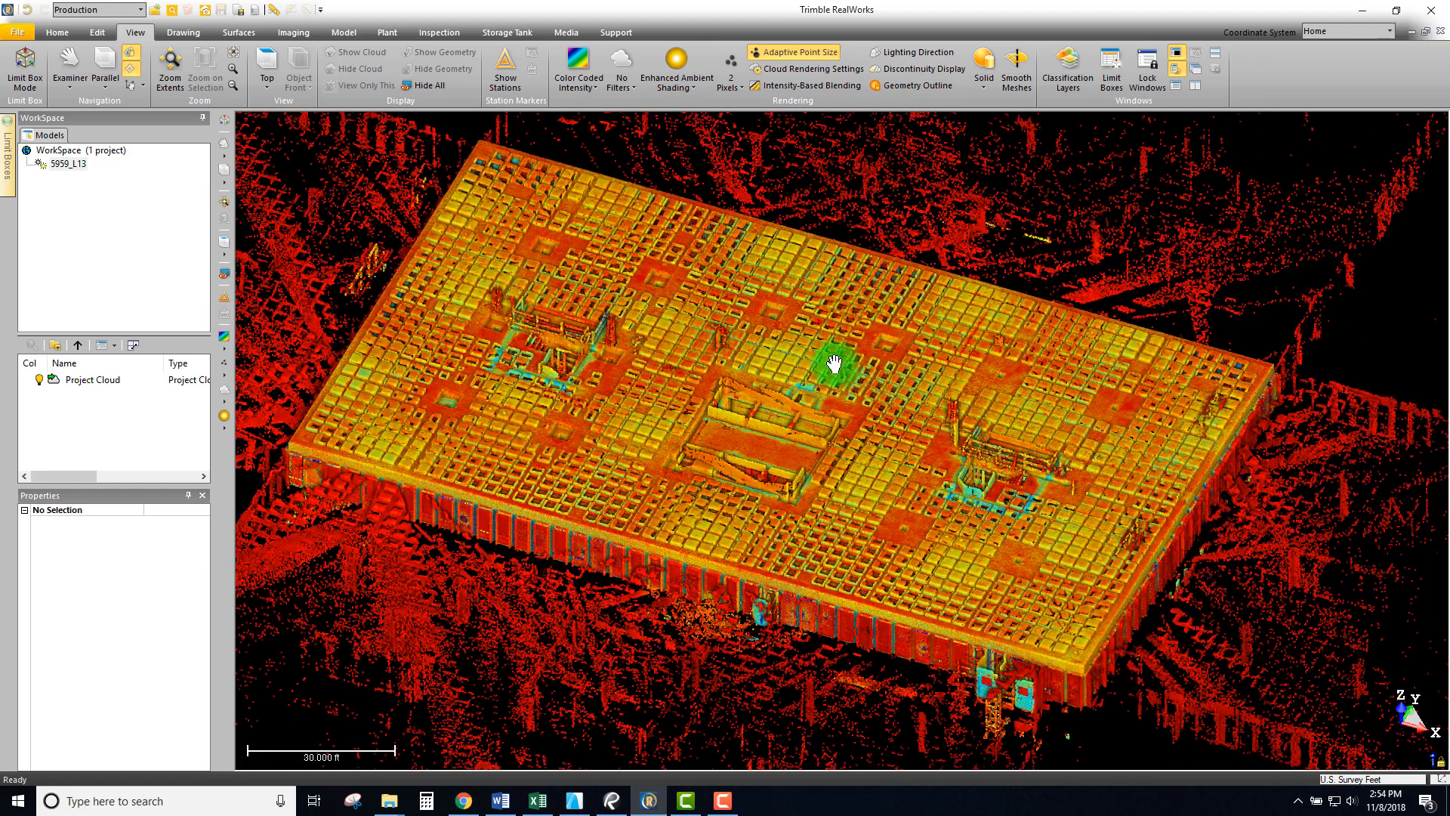
pyautogui.scroll(-2, 831, 364)
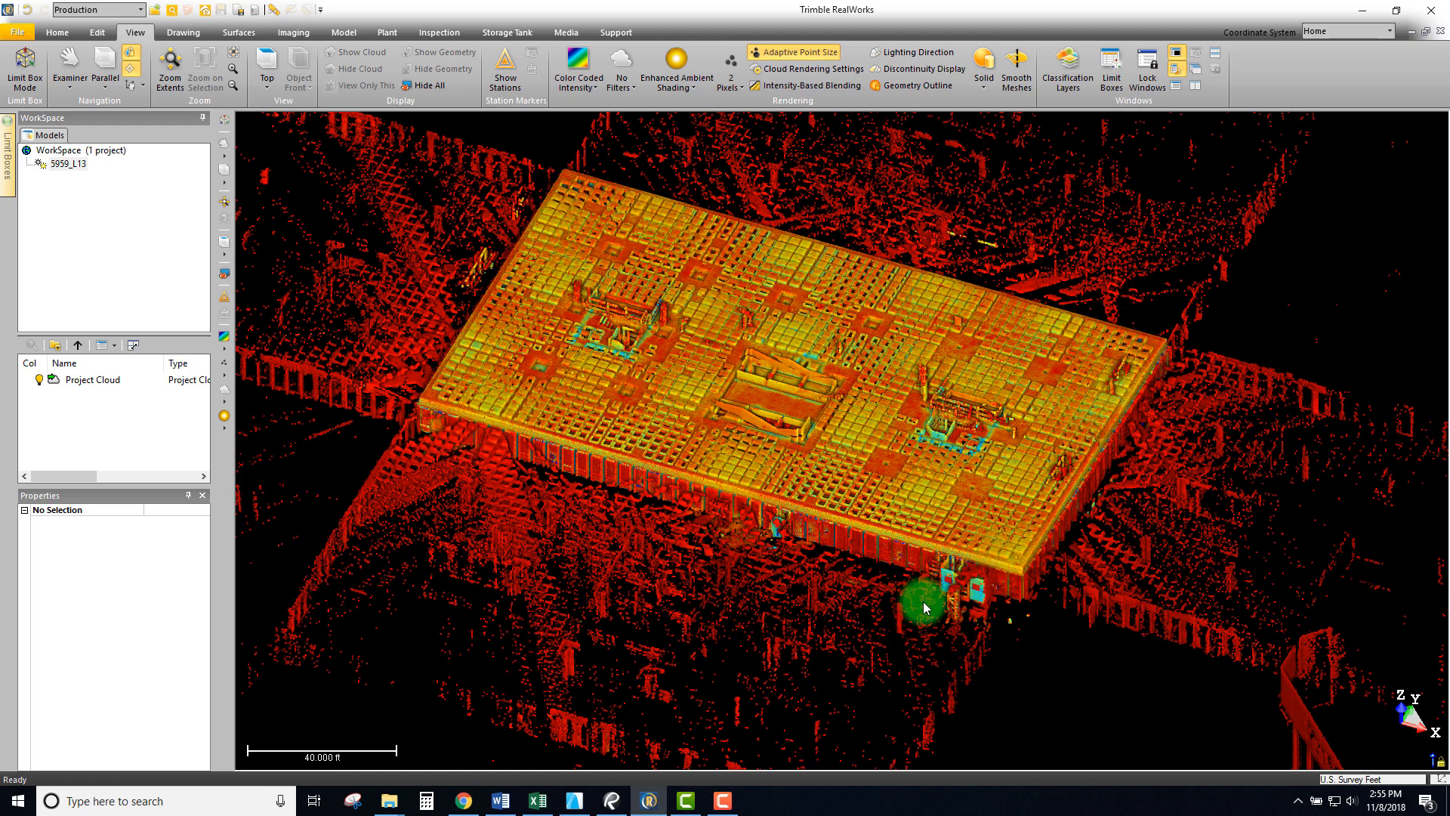
pyautogui.moveTo(783, 484); pyautogui.dragTo(1043, 576)
pyautogui.scroll(-2, 1042, 576)
pyautogui.moveTo(961, 504); pyautogui.dragTo(835, 392, button='middle')
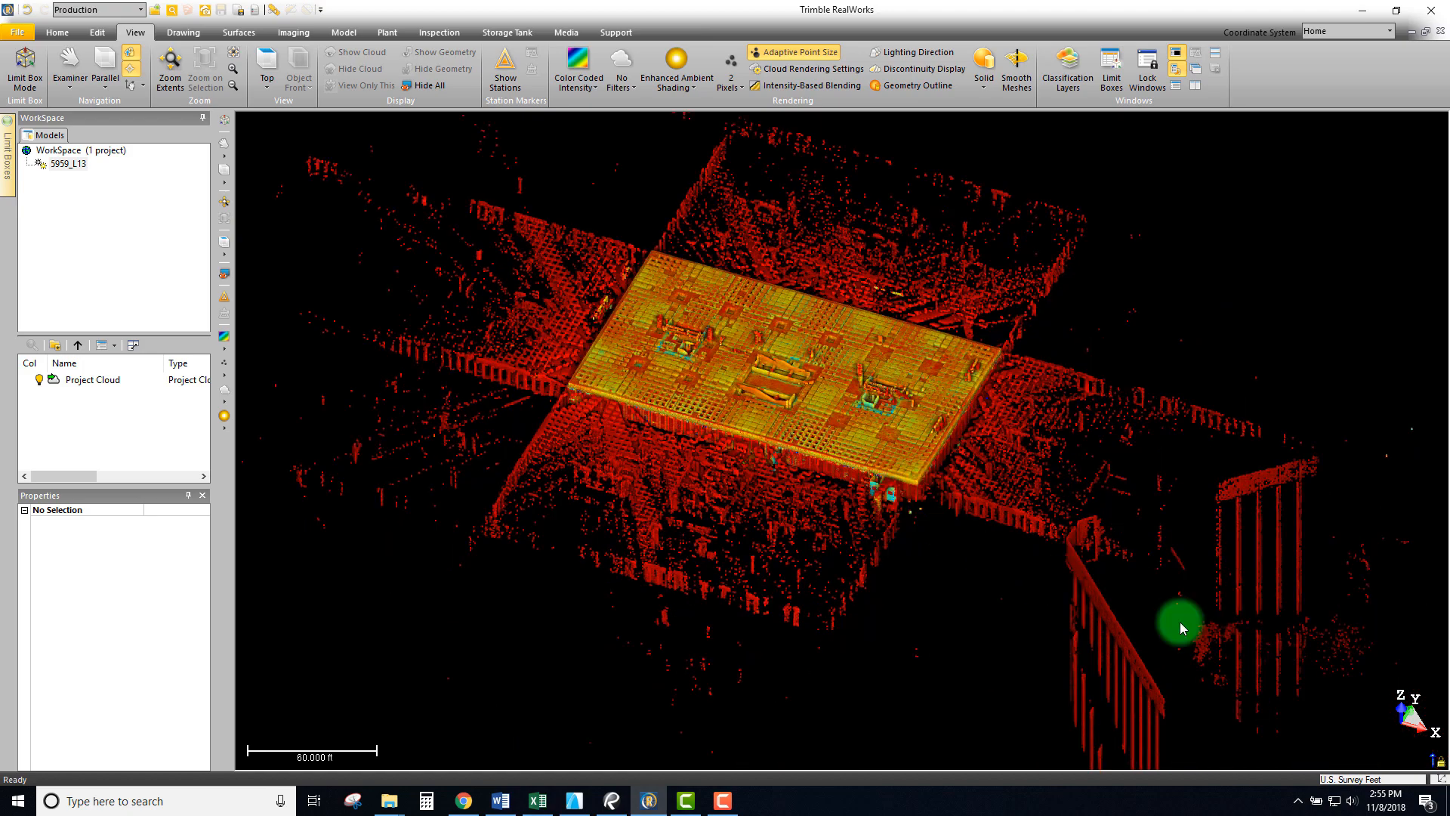
pyautogui.scroll(-2, 836, 437)
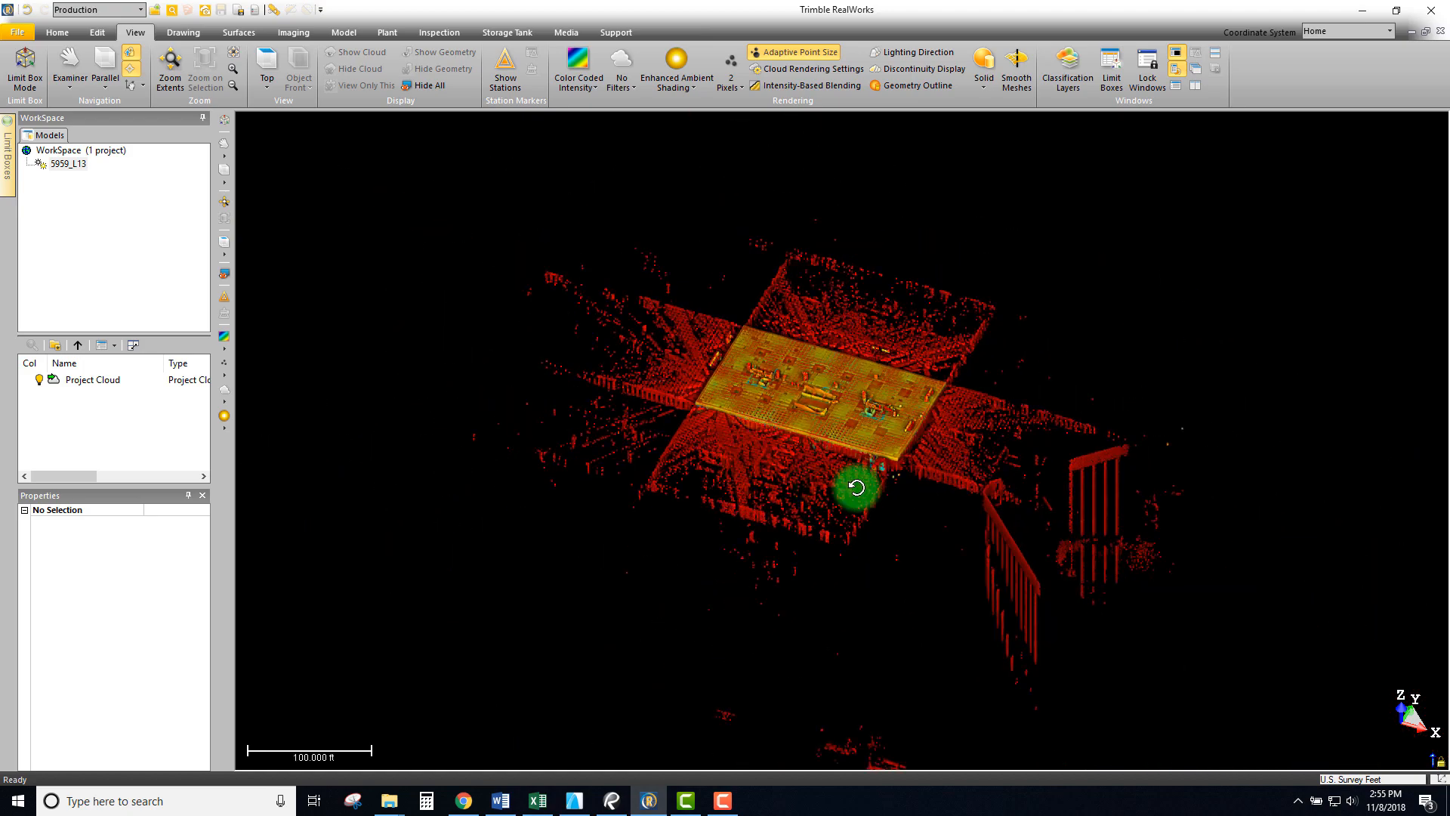
pyautogui.moveTo(857, 487); pyautogui.dragTo(1087, 457)
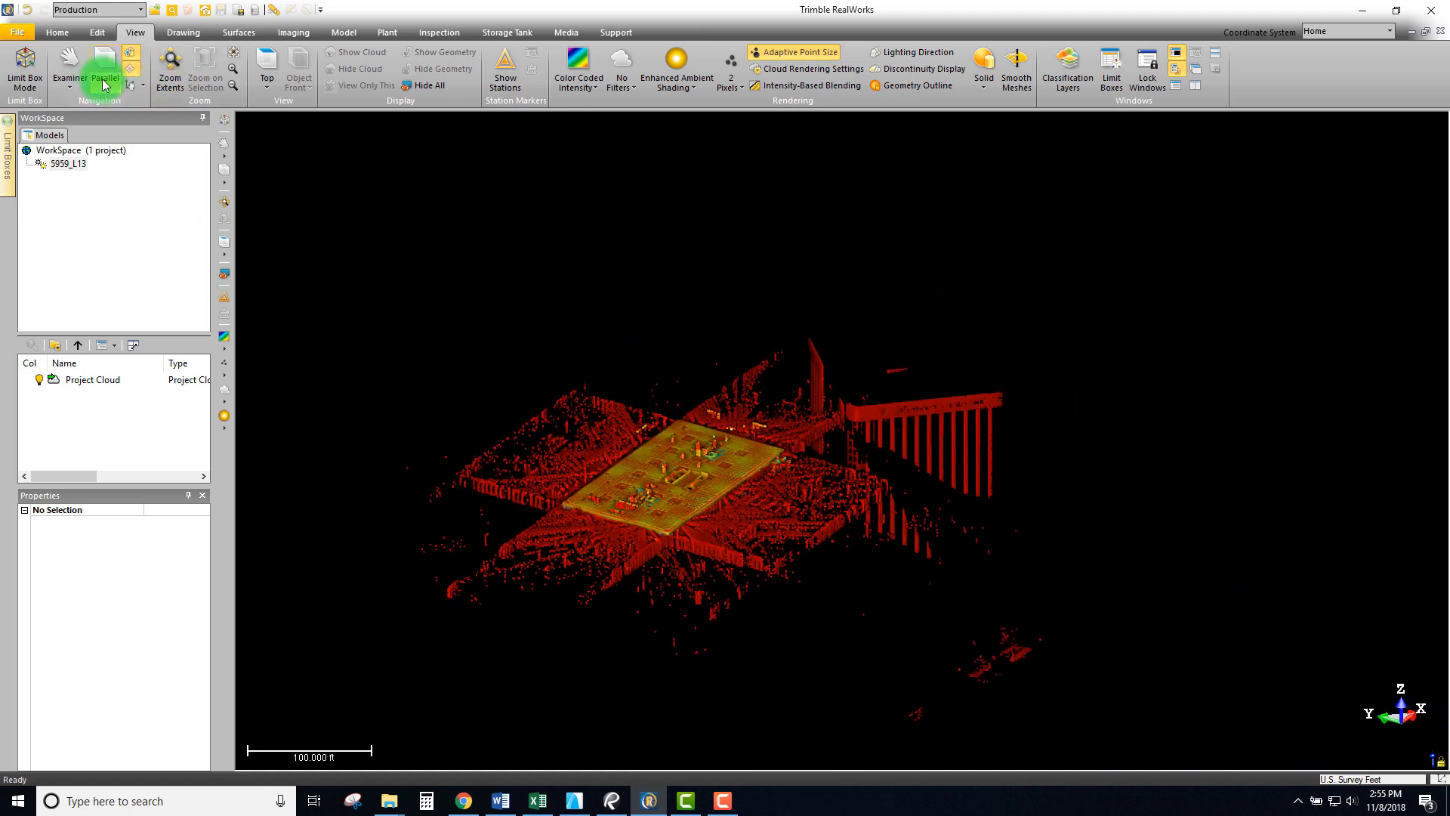
# - Switch to perspective and fly closely around the rooftop slab and the Residence Inn sign
pyautogui.moveTo(453, 273); pyautogui.dragTo(385, 384)
pyautogui.click(76, 167)
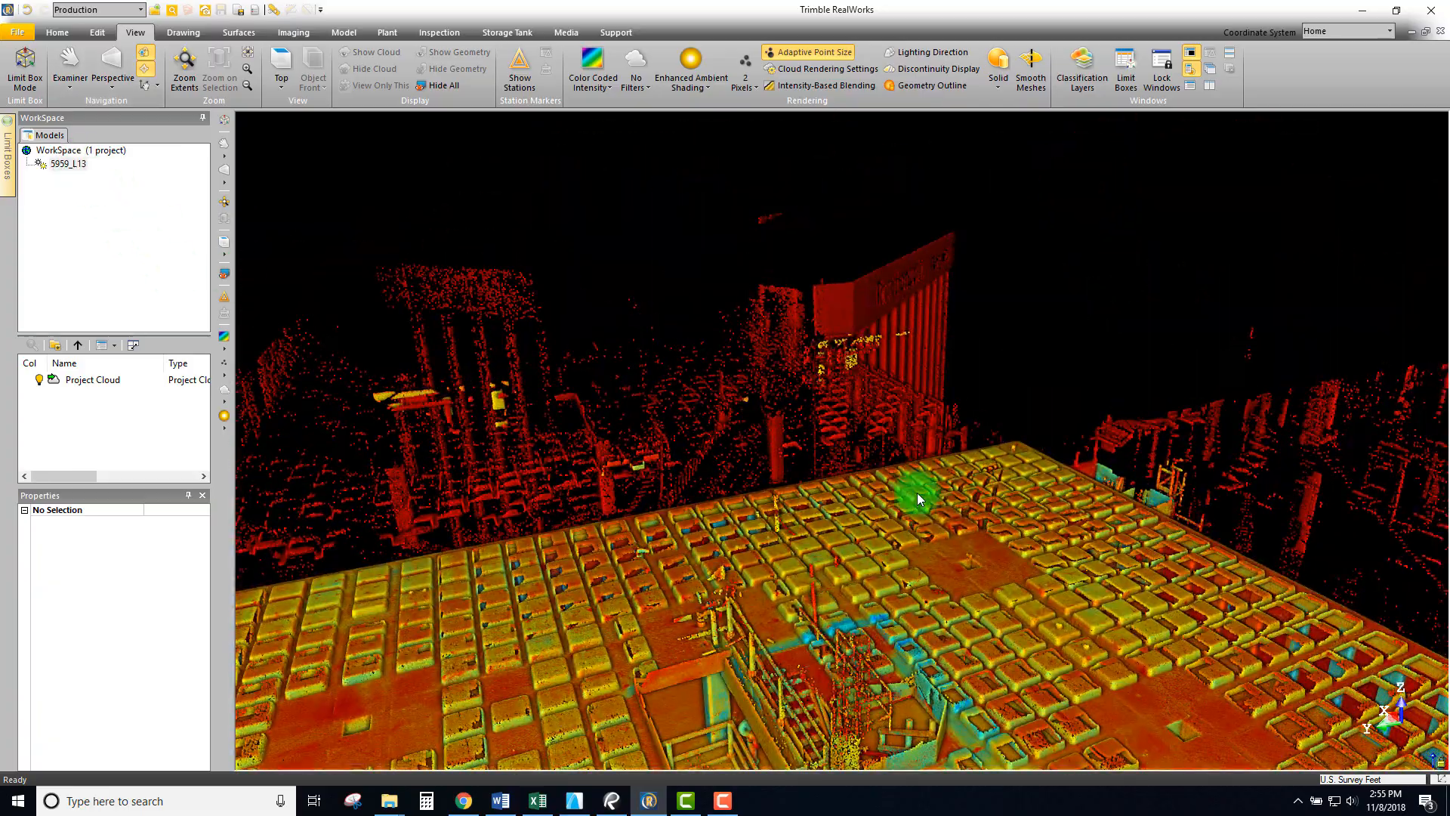
pyautogui.moveTo(964, 472); pyautogui.dragTo(822, 487)
pyautogui.moveTo(875, 427); pyautogui.dragTo(860, 461)
pyautogui.moveTo(662, 421); pyautogui.dragTo(1084, 326)
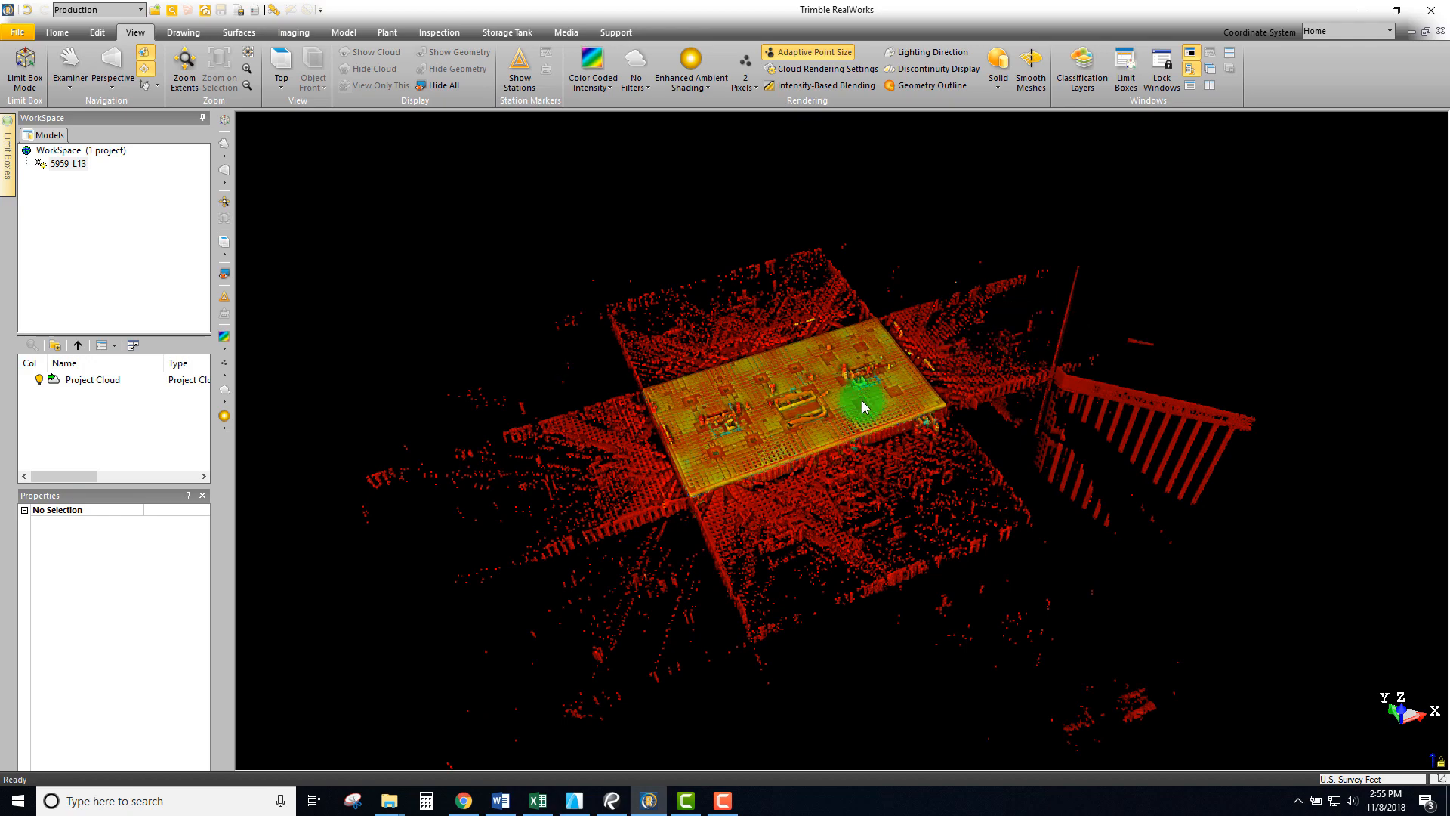
pyautogui.moveTo(865, 407); pyautogui.dragTo(790, 382)
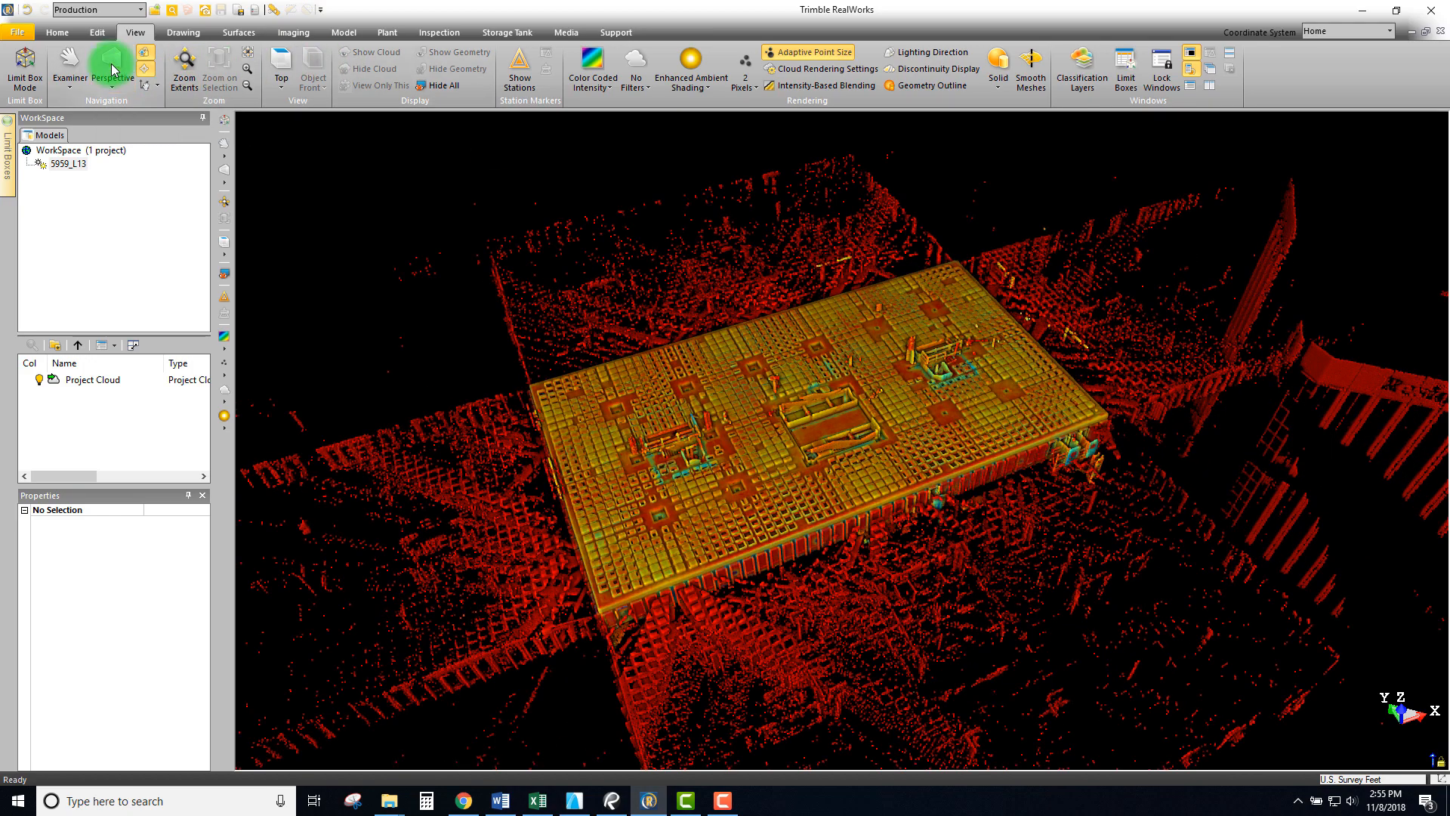
# - Return to parallel projection and a straight-down Top view with the building centred
pyautogui.click(112, 68)
pyautogui.moveTo(844, 291); pyautogui.dragTo(200, 284)
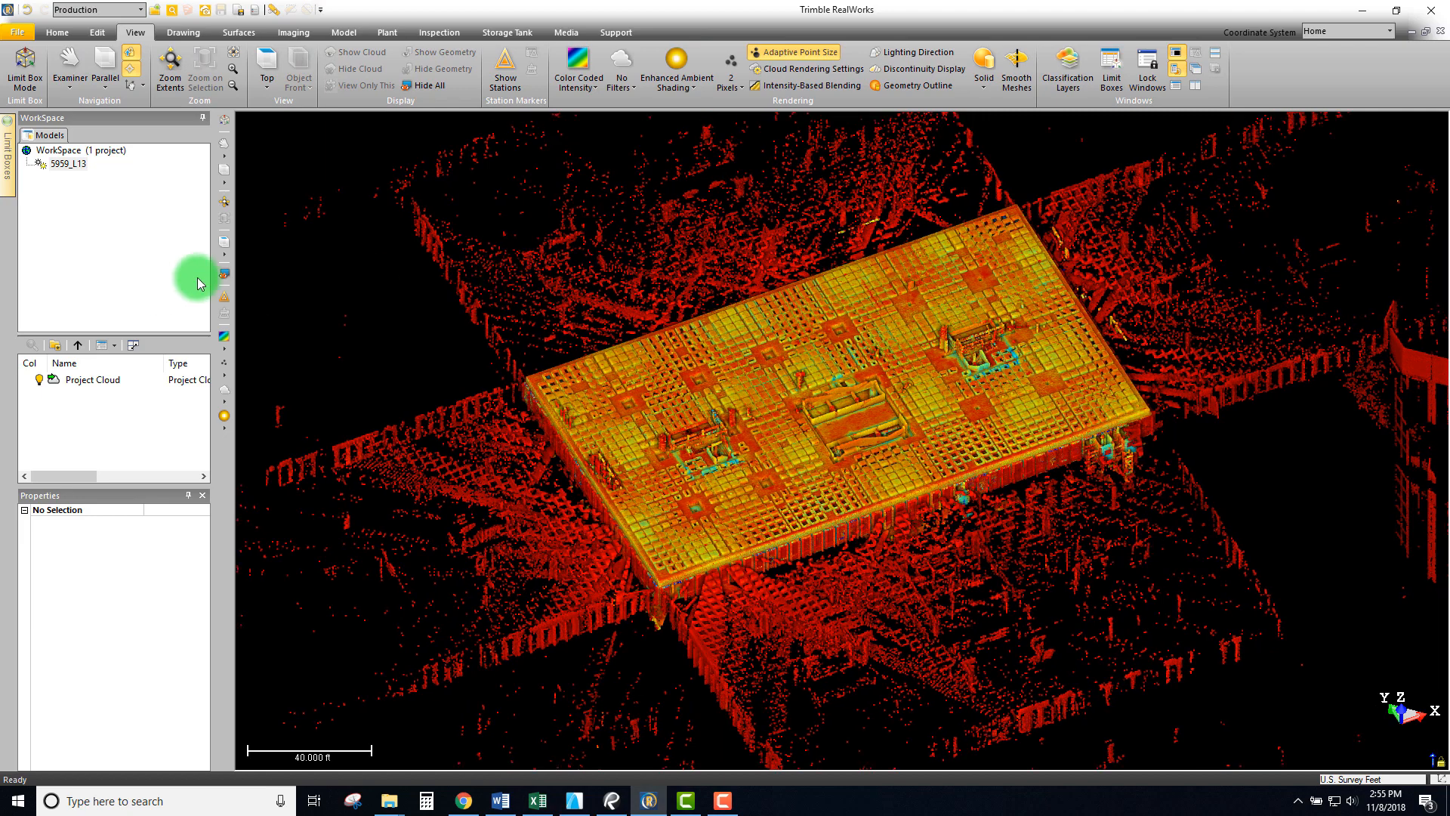
pyautogui.click(224, 244)
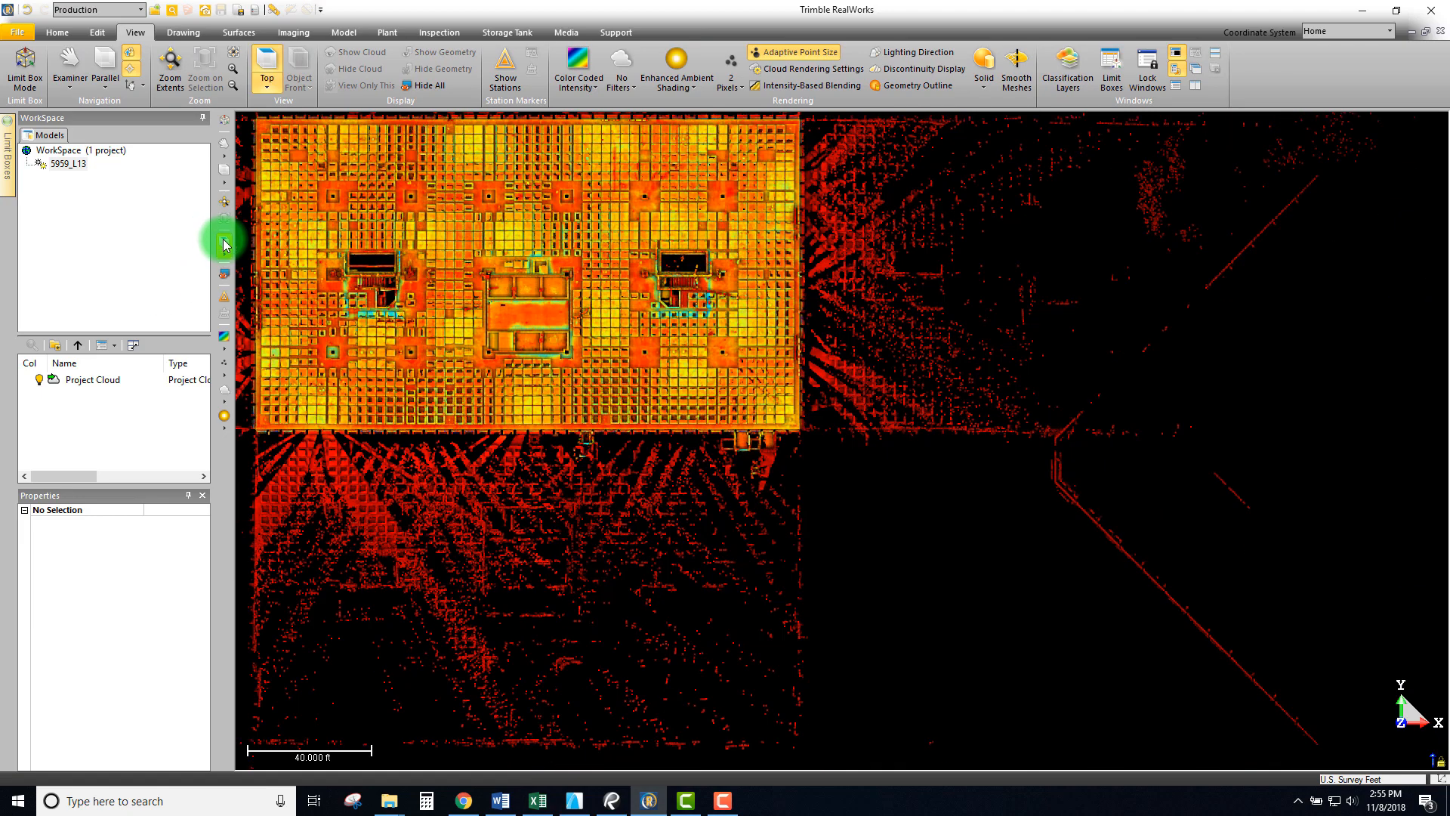
pyautogui.moveTo(527, 316); pyautogui.dragTo(782, 323)
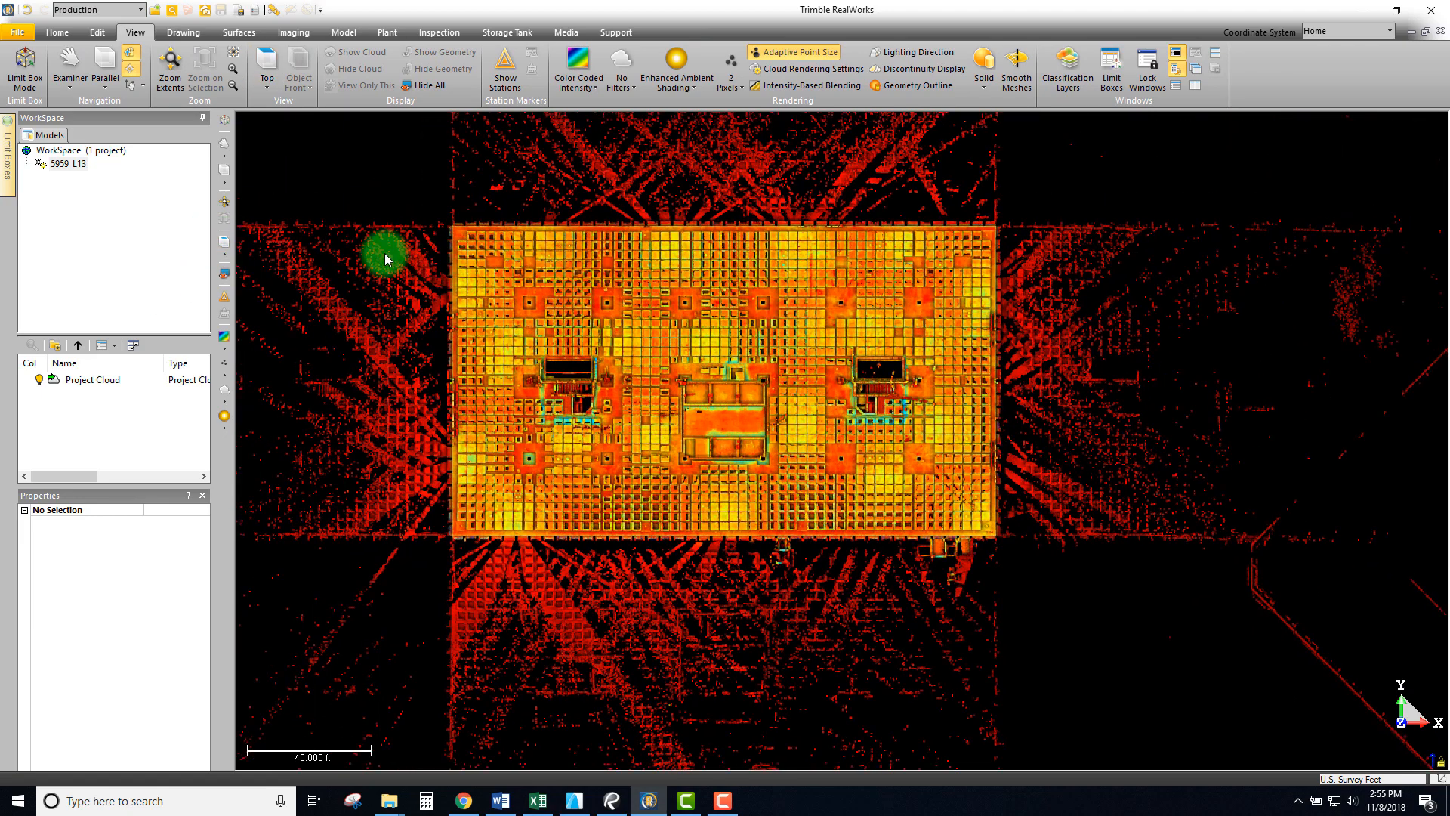
# - Bring up the Edit tools, briefly selecting and then clearing the 5959_L13 project
pyautogui.click(94, 34)
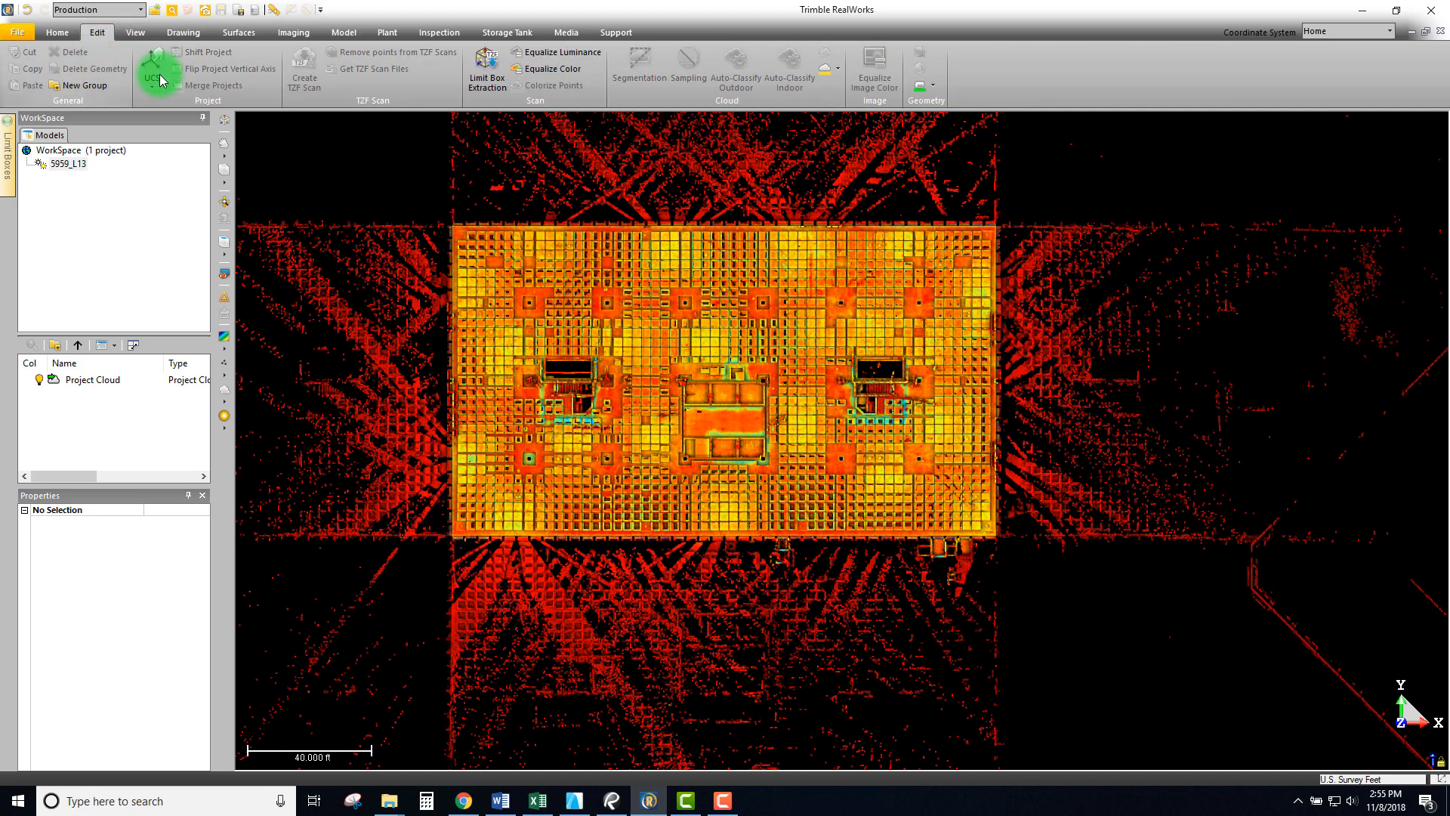
pyautogui.moveTo(578, 271); pyautogui.dragTo(612, 292)
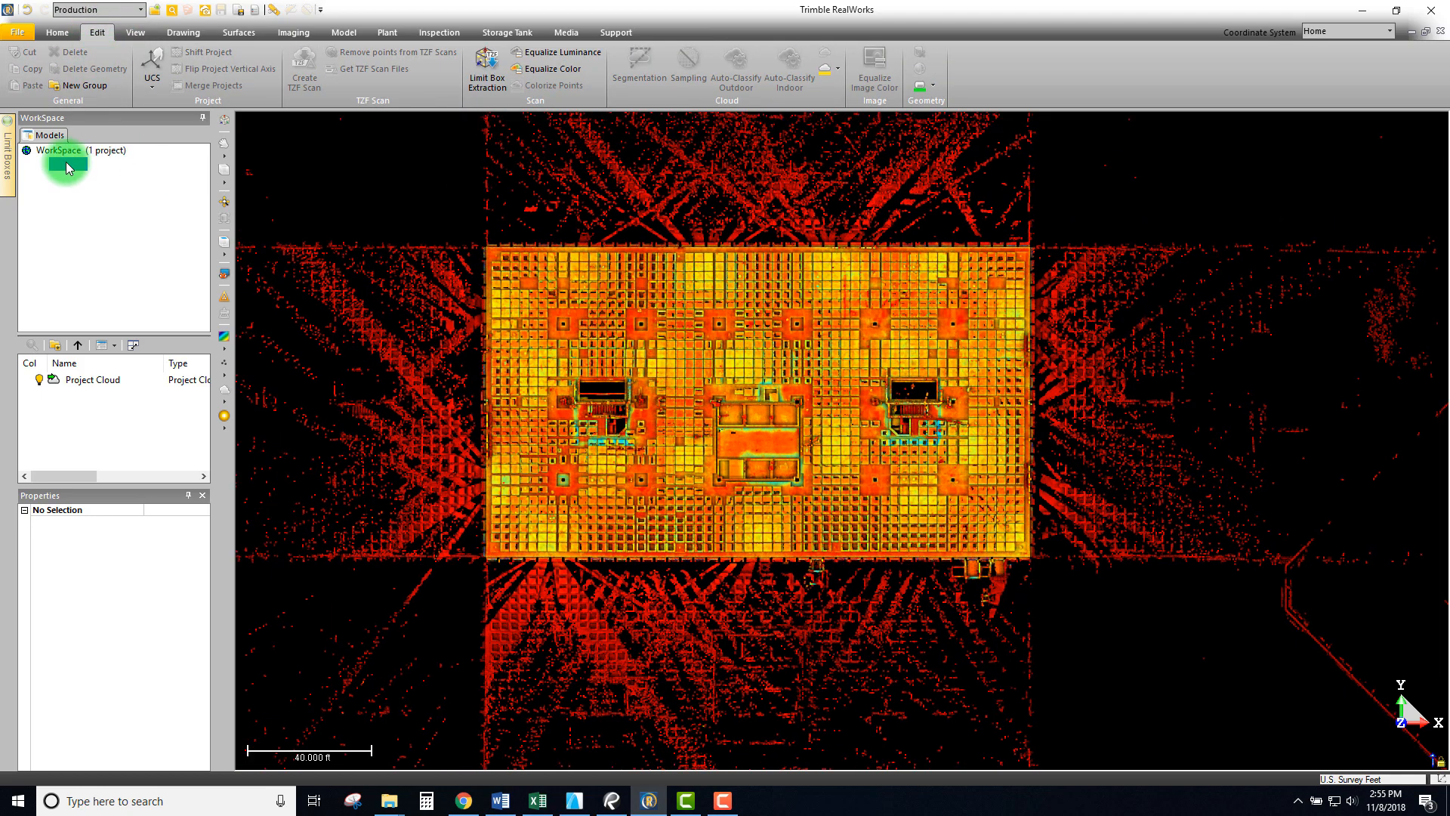
pyautogui.click(66, 165)
pyautogui.moveTo(663, 374); pyautogui.dragTo(670, 392)
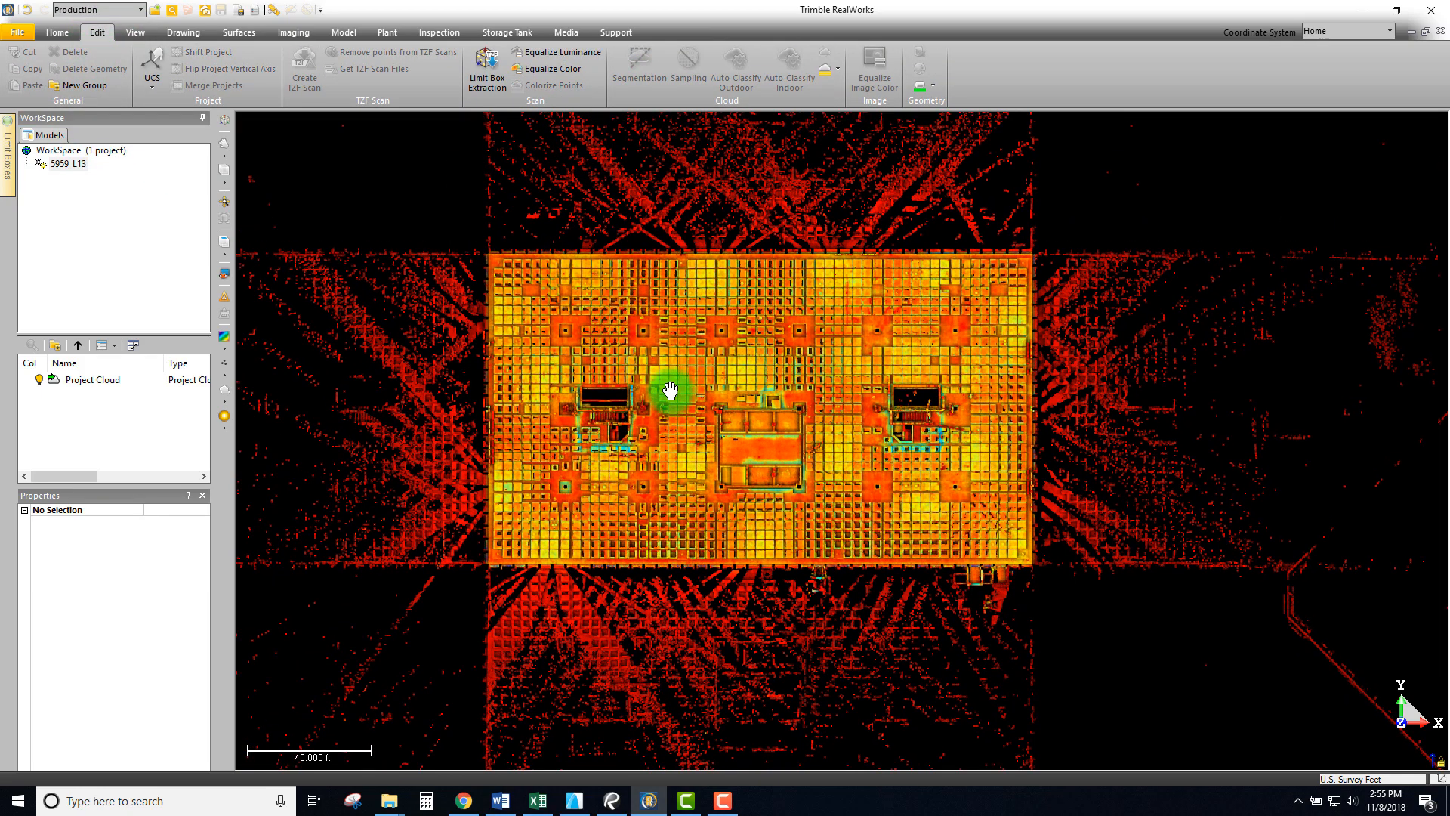
# - Display only the Project Cloud using View Only This
pyautogui.click(74, 381)
pyautogui.rightClick(79, 386)
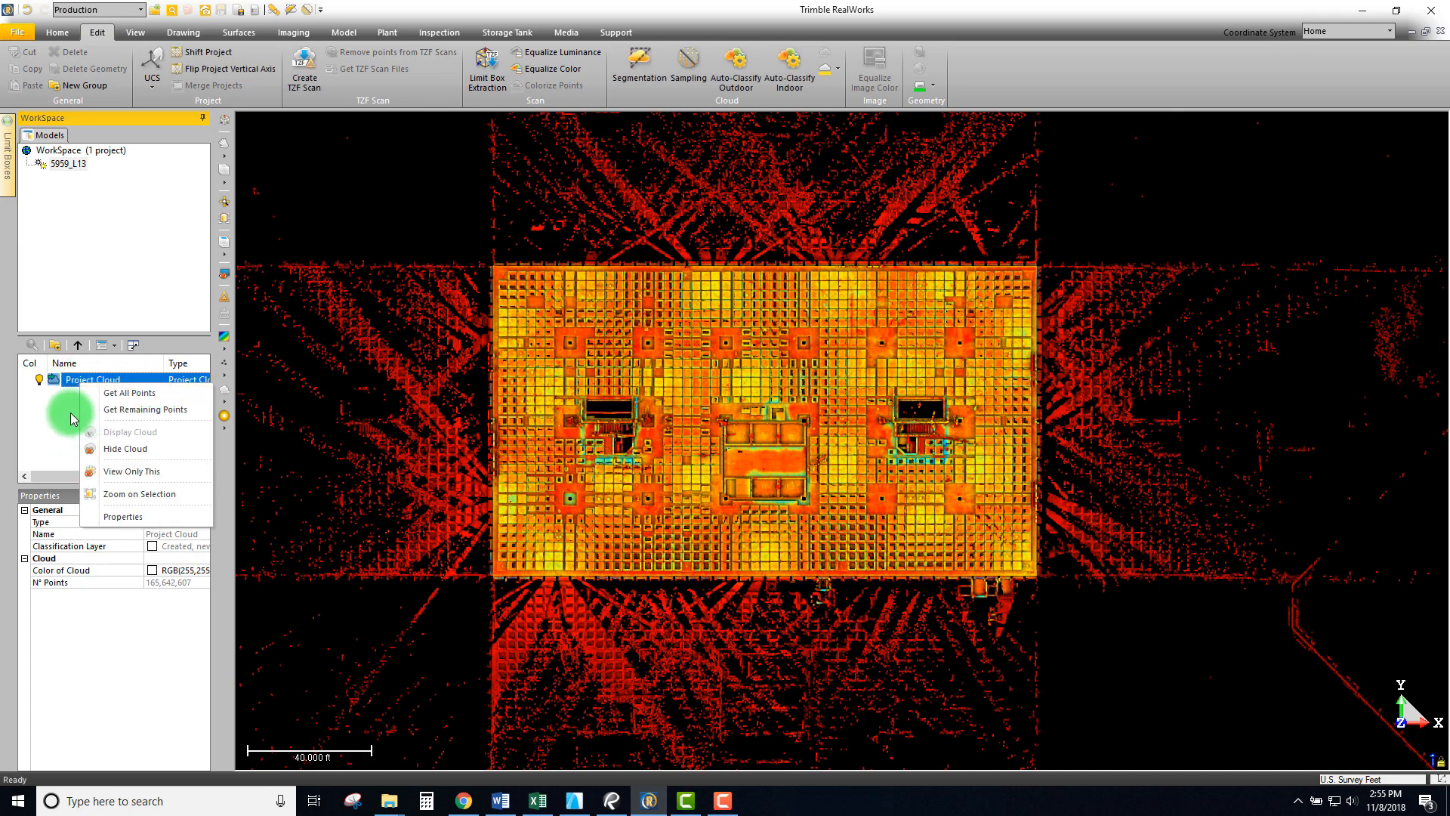
pyautogui.click(132, 473)
pyautogui.moveTo(608, 298); pyautogui.dragTo(99, 329, button='middle')
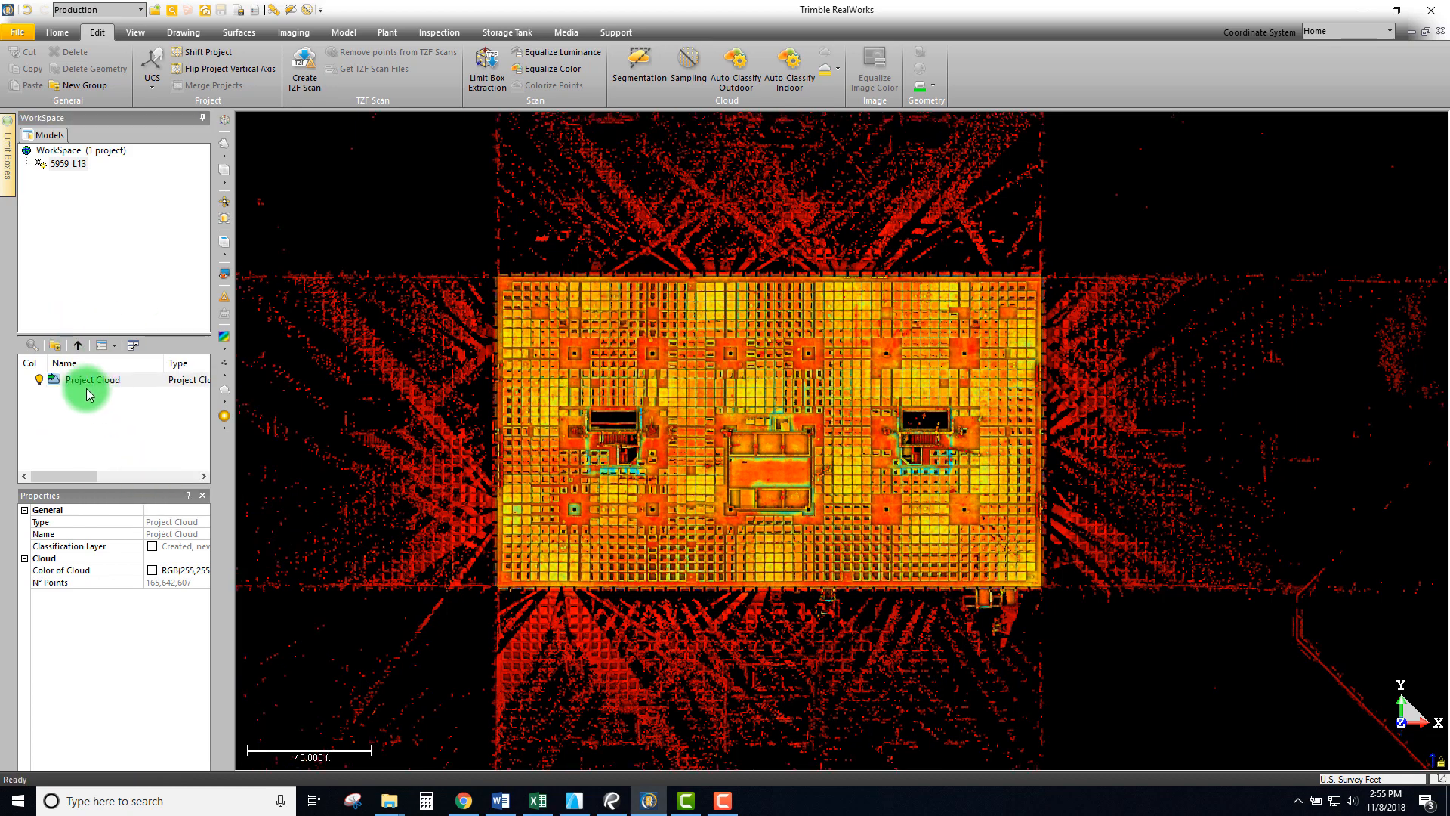
# - Widen the WorkSpace panel to show the 165,642,607-point count and start Segmentation on Project Cloud
pyautogui.moveTo(85, 387); pyautogui.dragTo(299, 402)
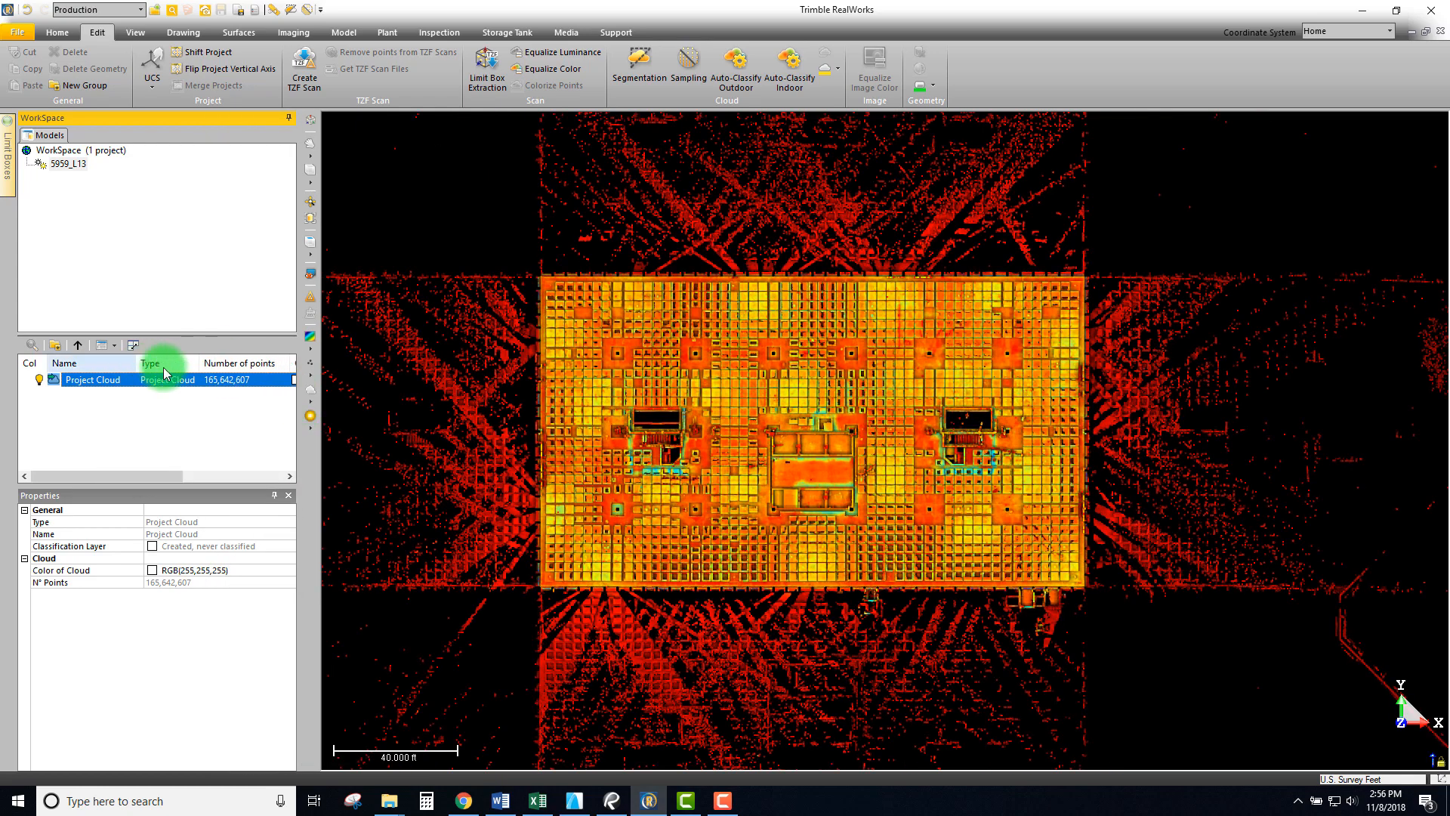
pyautogui.moveTo(232, 375); pyautogui.dragTo(279, 380)
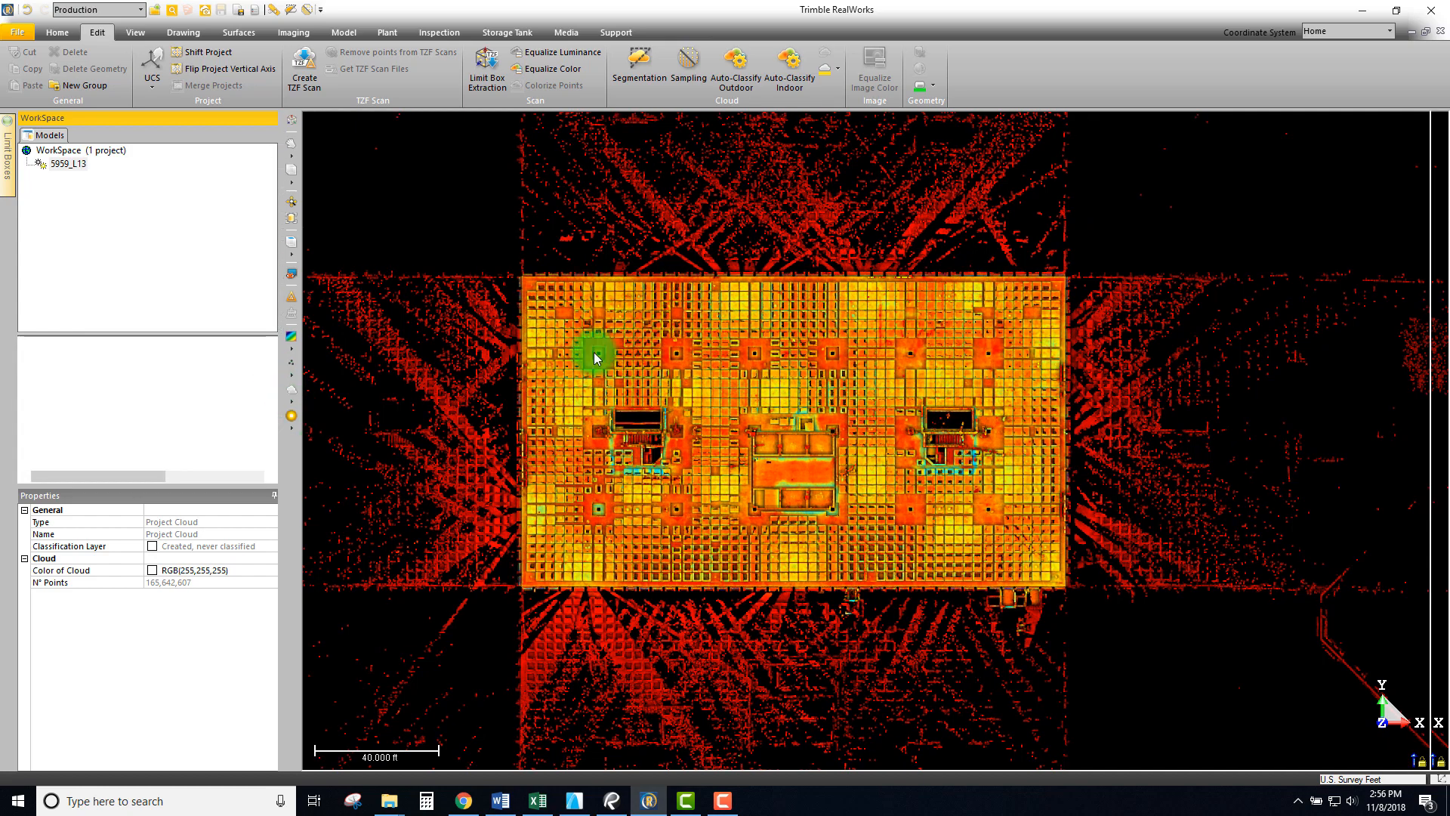
pyautogui.moveTo(806, 434); pyautogui.dragTo(793, 421)
pyautogui.click(203, 372)
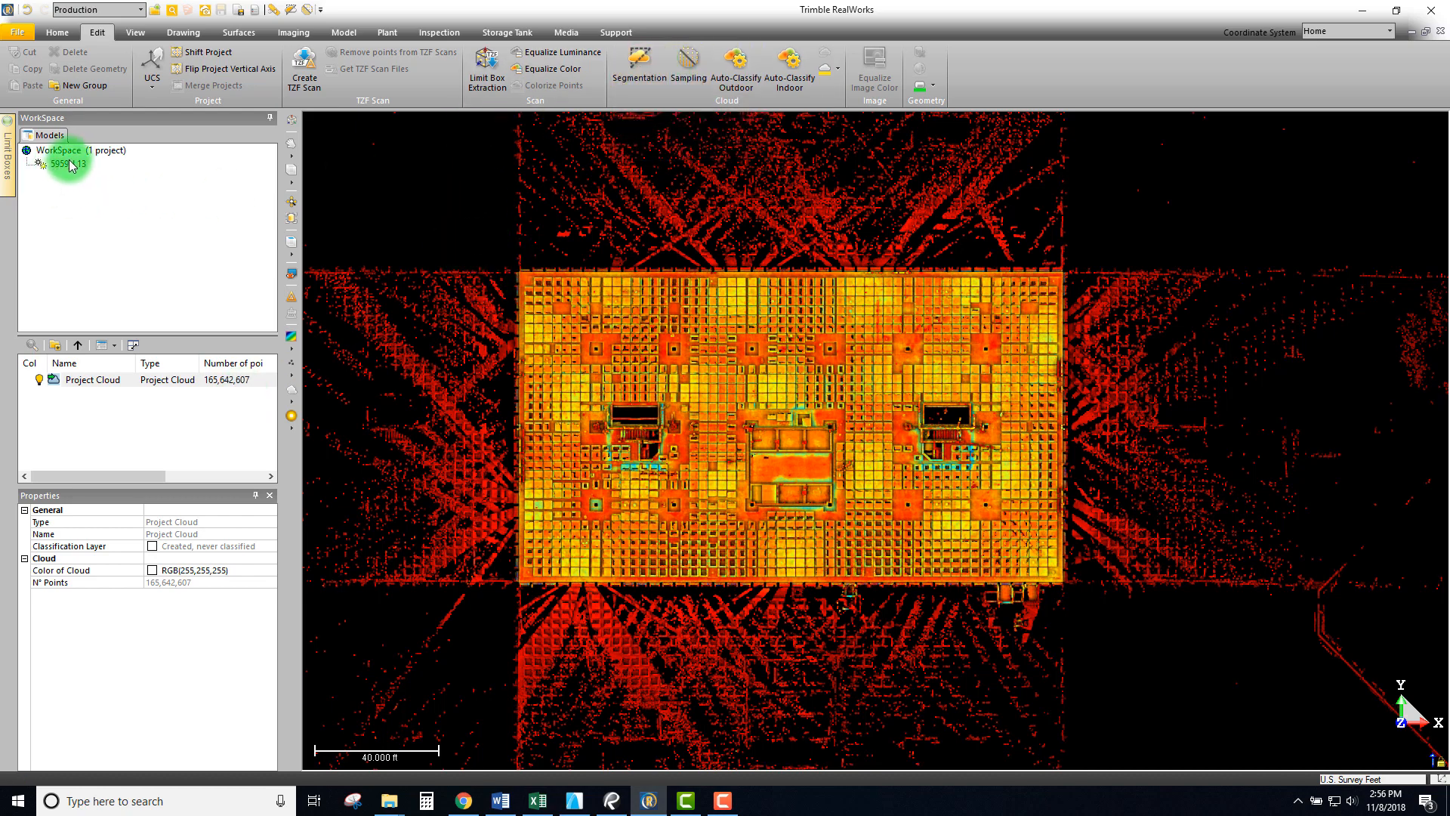
pyautogui.click(72, 379)
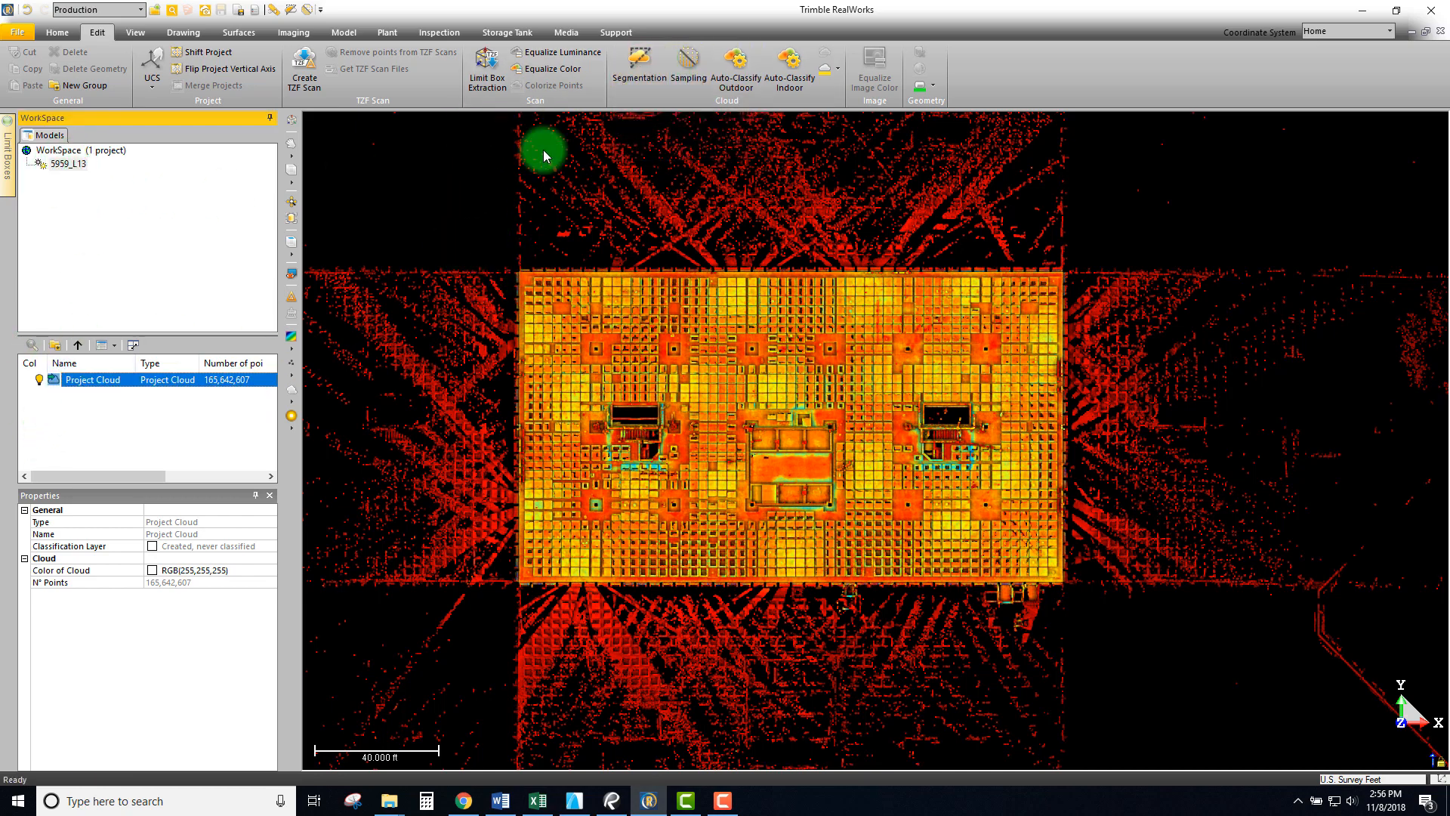
pyautogui.click(637, 69)
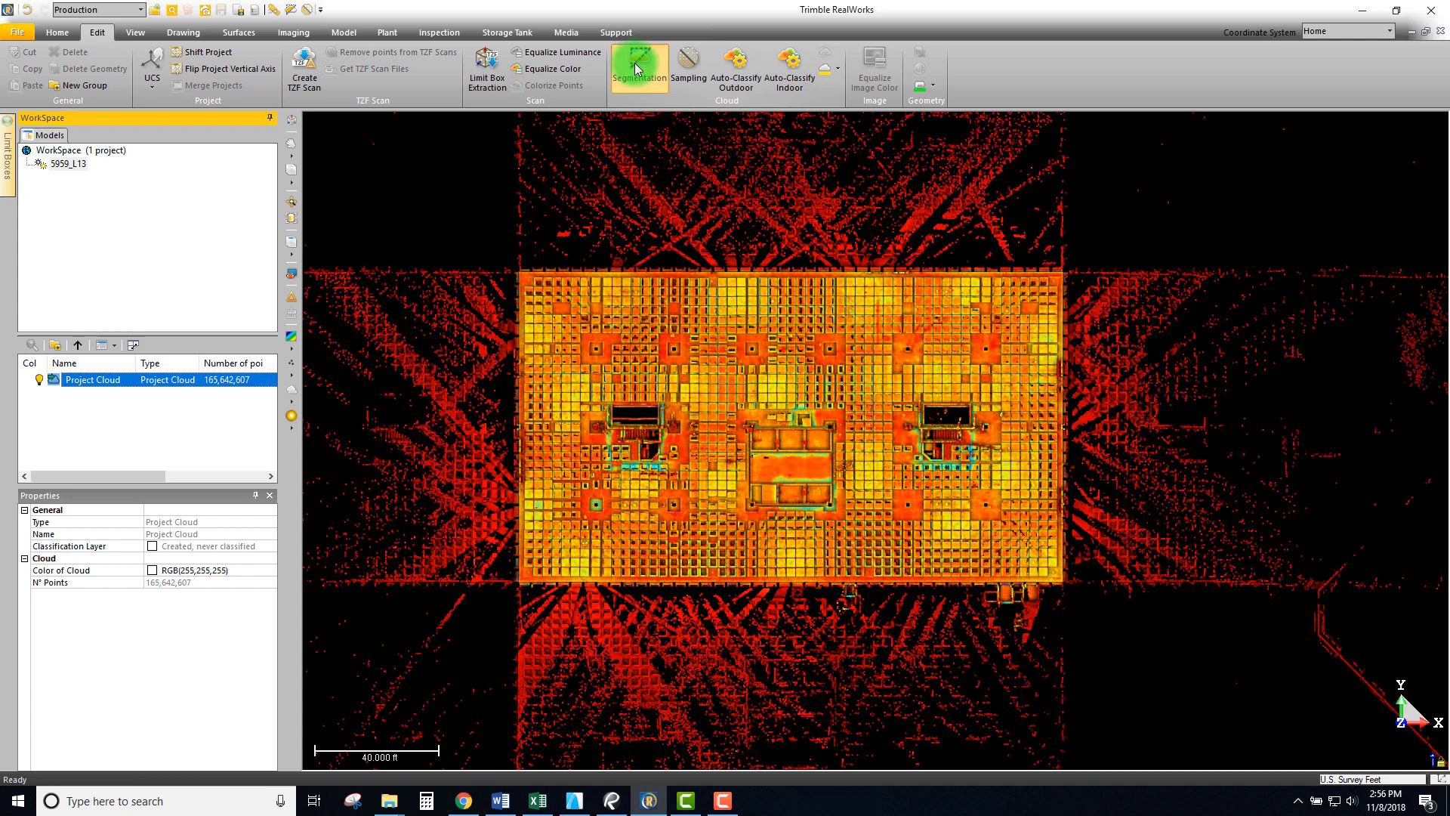
# - Pick the rectangle selection shape and zoom in on the building's top-left roof corner
pyautogui.click(793, 168)
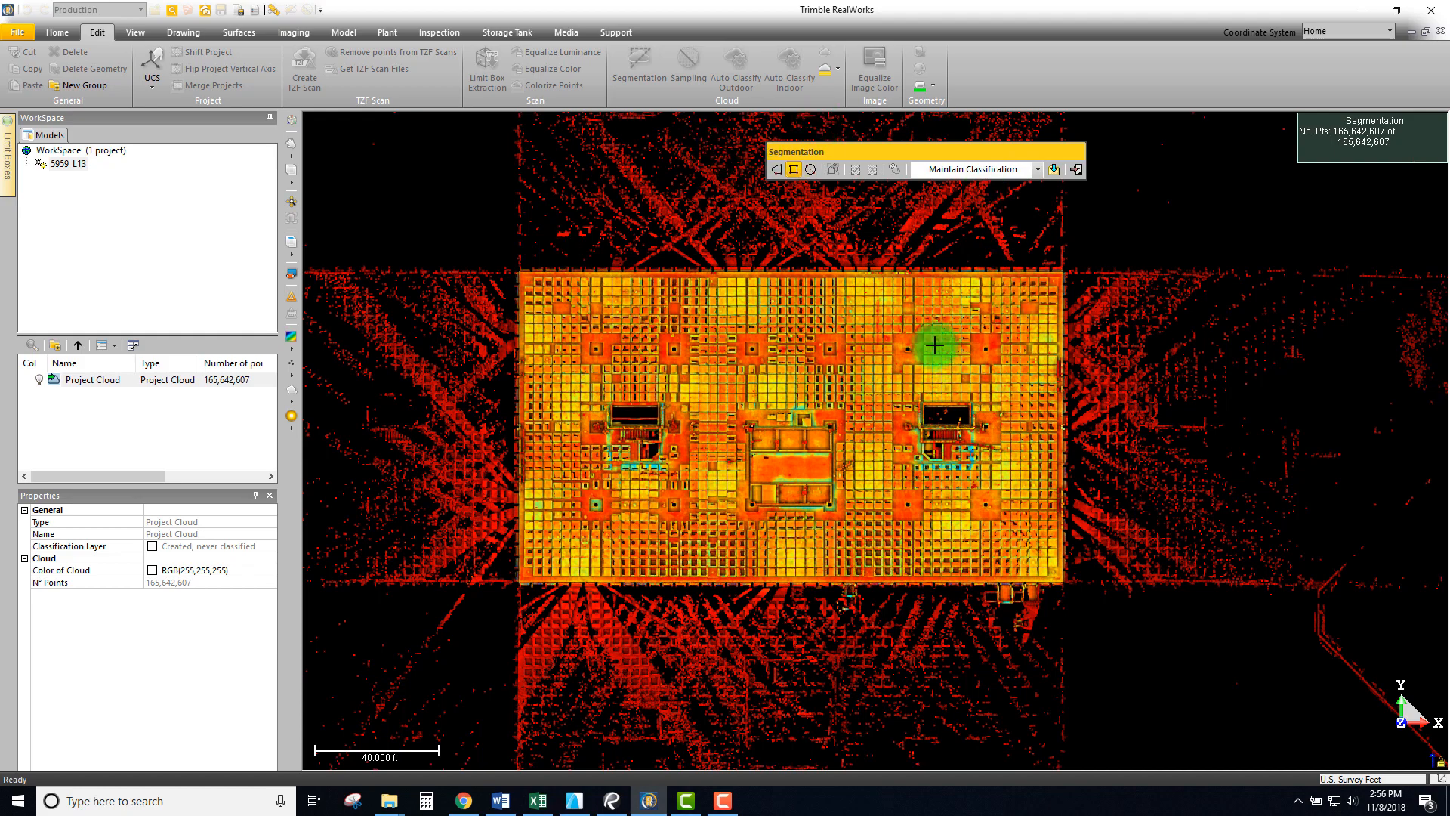
pyautogui.scroll(5, 560, 272)
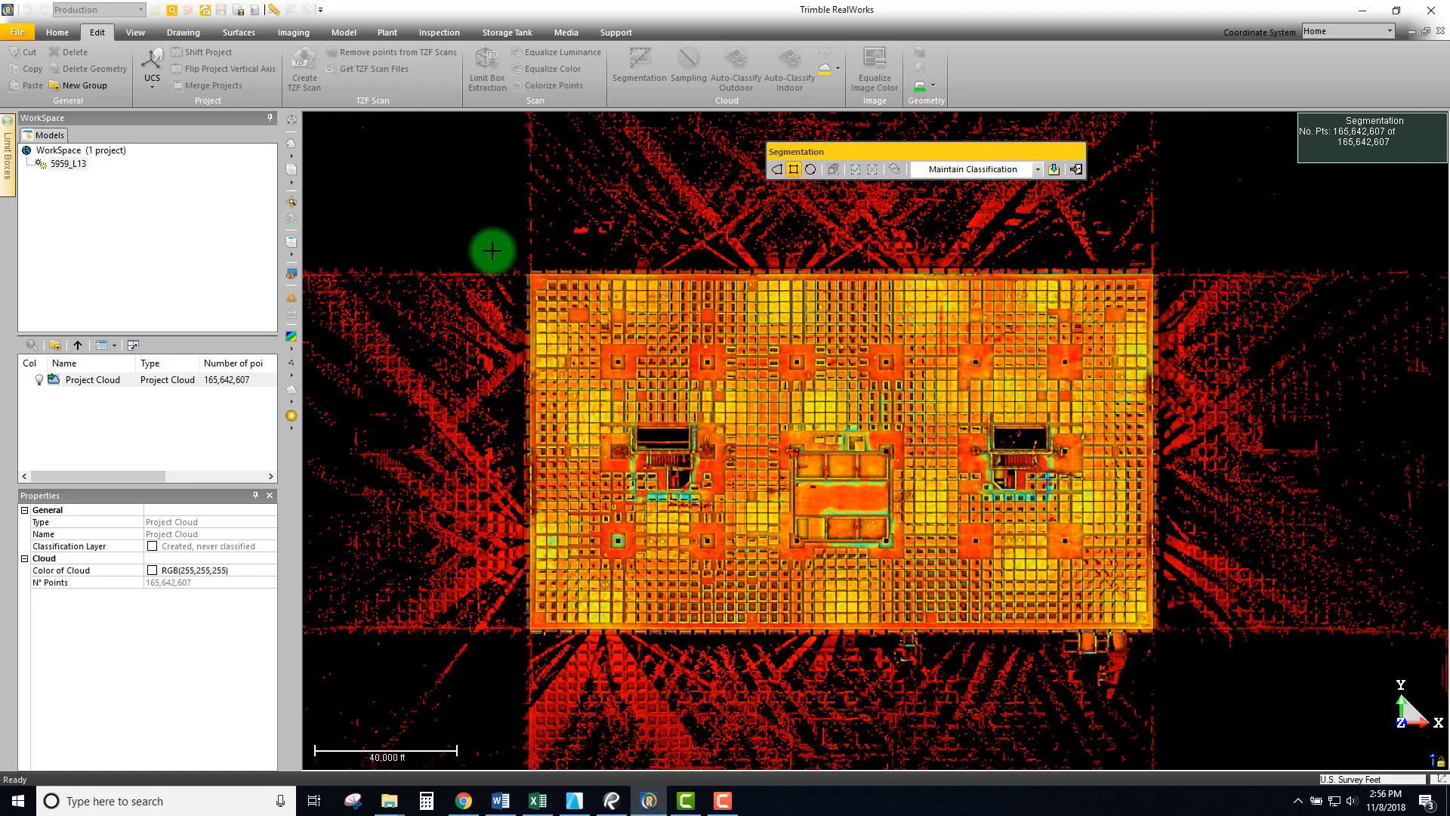
pyautogui.scroll(6, 574, 270)
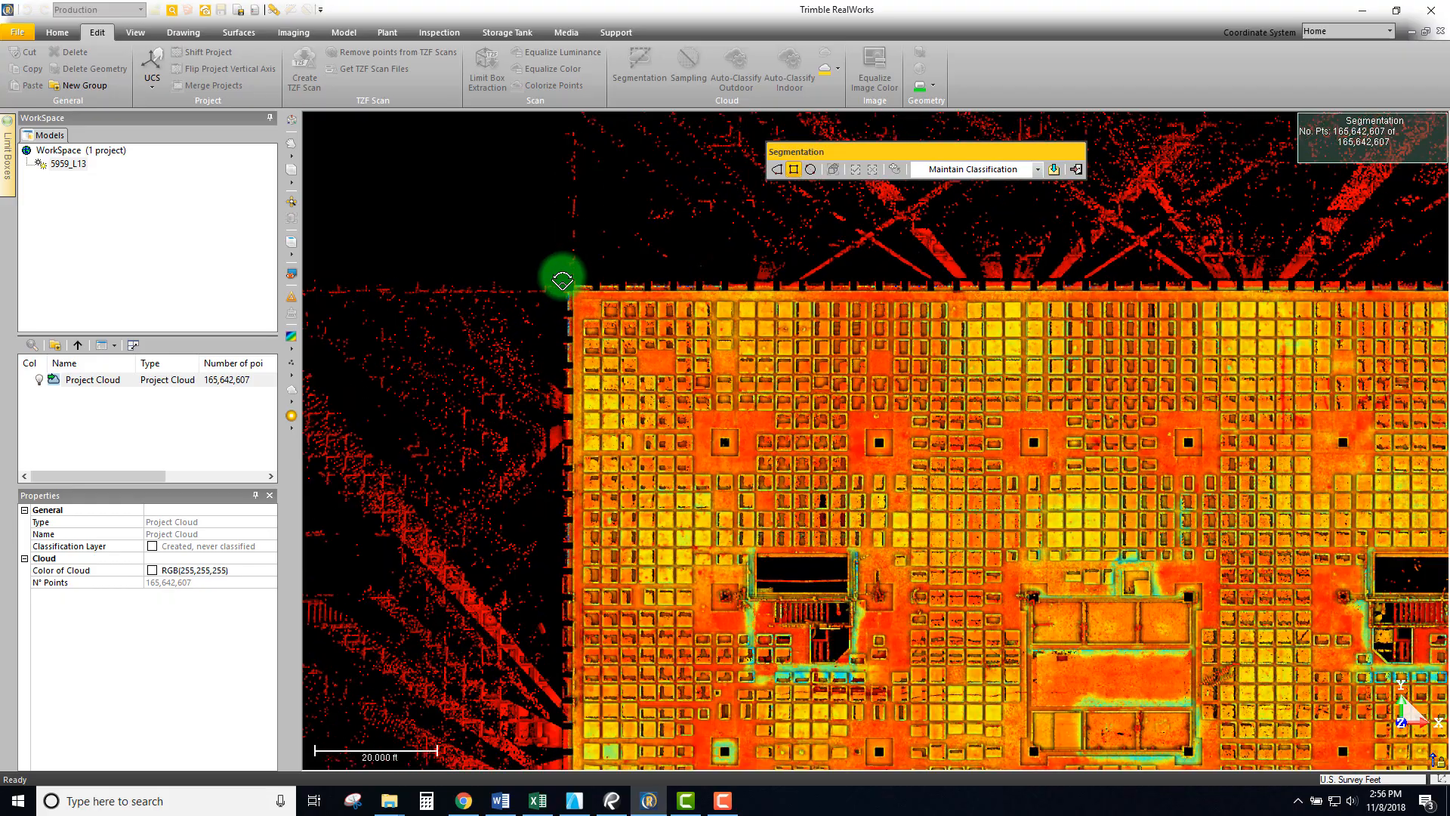
pyautogui.scroll(8, 624, 300)
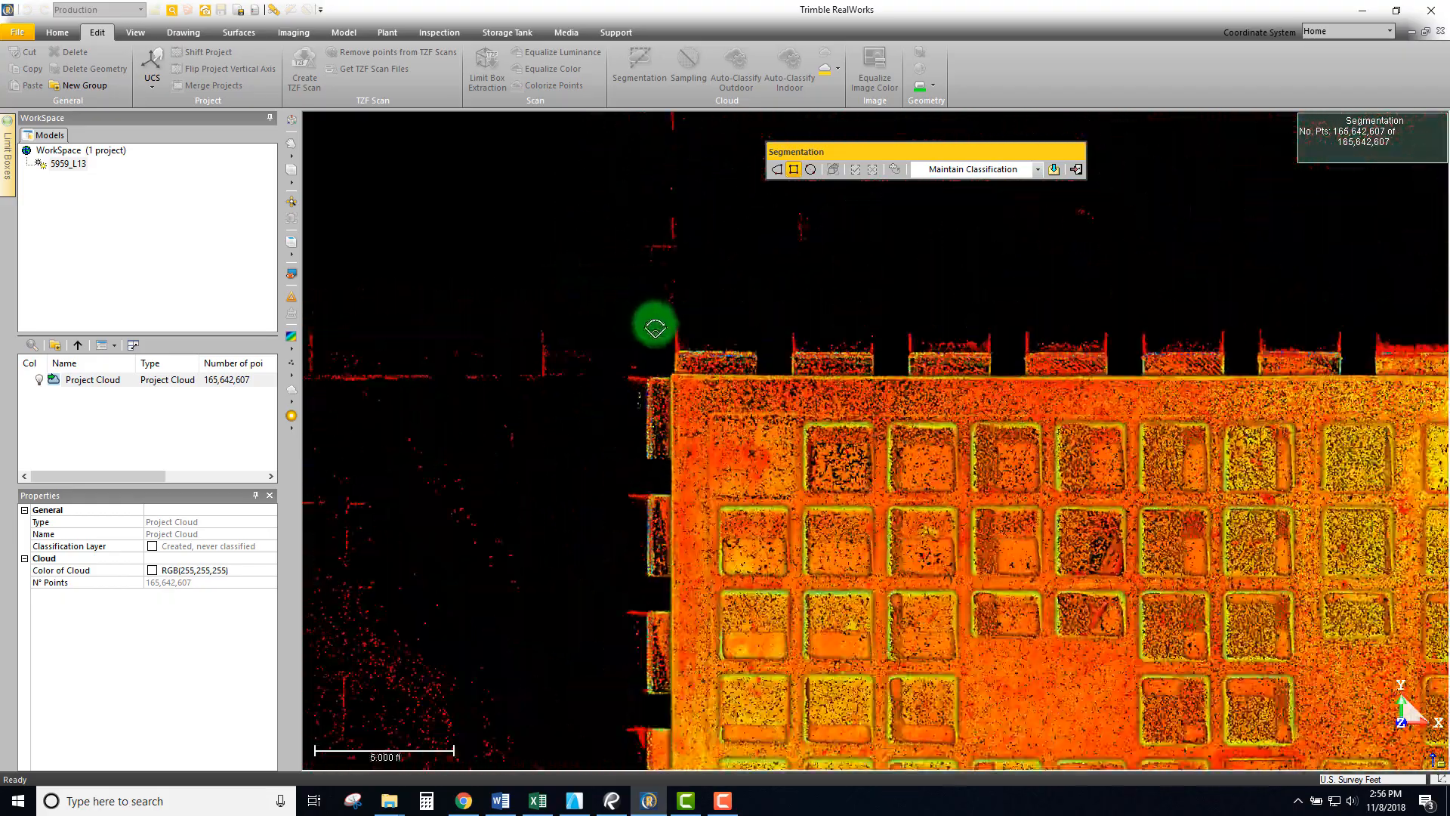
pyautogui.scroll(-3, 668, 359)
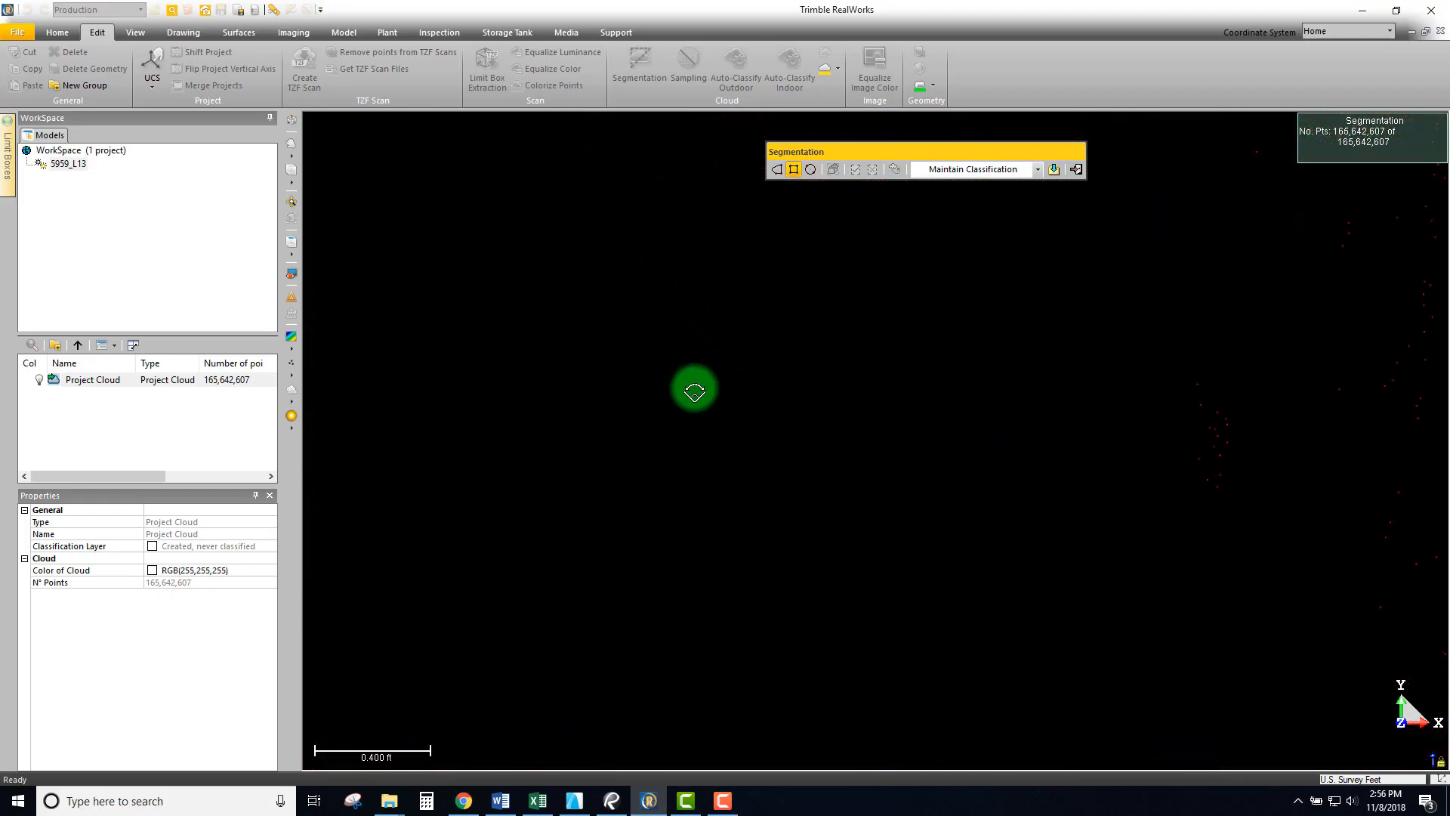
pyautogui.moveTo(1049, 570); pyautogui.dragTo(736, 288, button='middle')
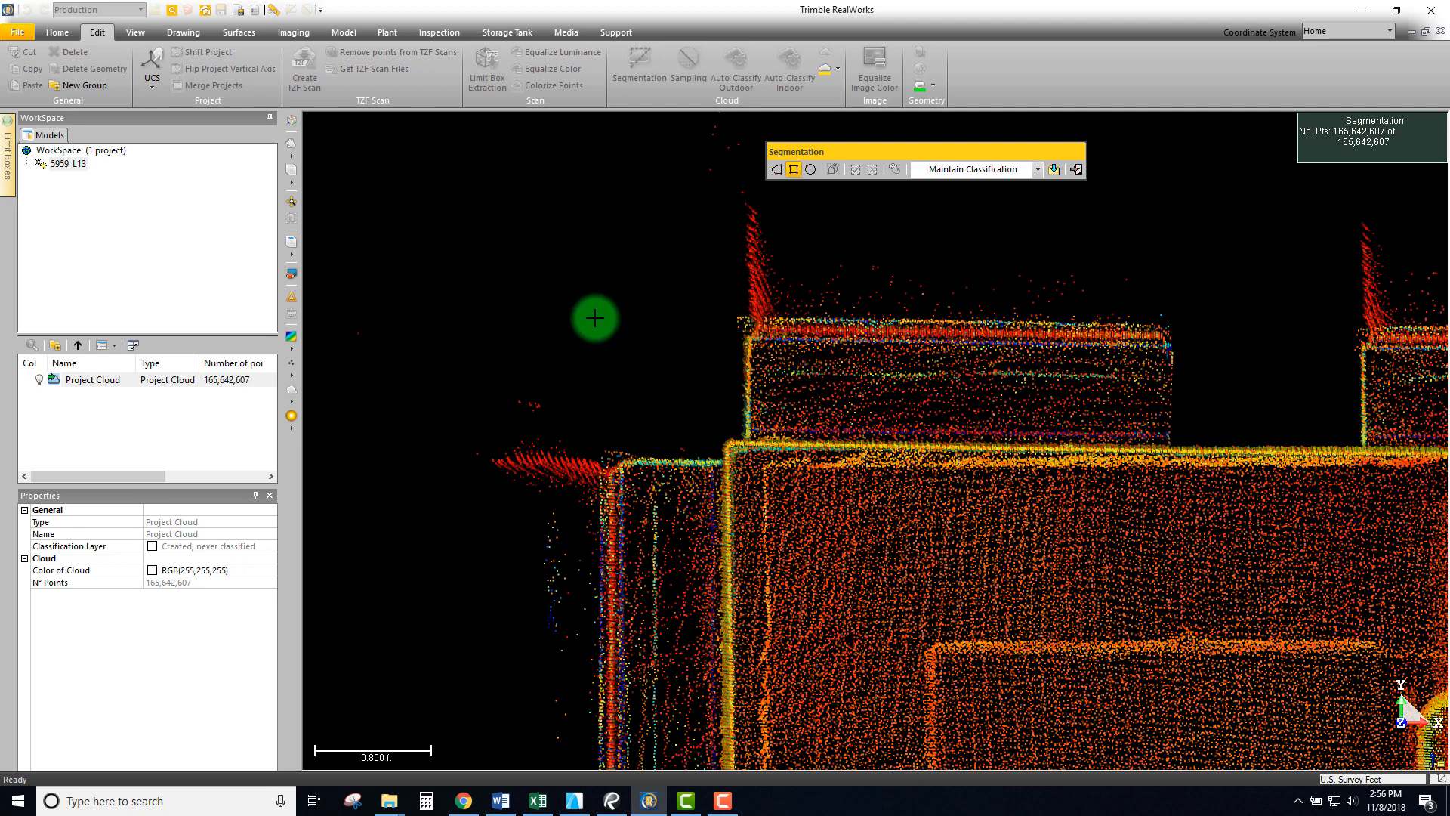
# - Anchor the segmentation fence's first corner at the rooftop slab's top-left corner
pyautogui.moveTo(594, 313)
pyautogui.mouseDown()
pyautogui.moveTo(605, 359)
pyautogui.moveTo(997, 679)
pyautogui.moveTo(582, 596)
pyautogui.moveTo(1009, 682)
pyautogui.mouseUp()
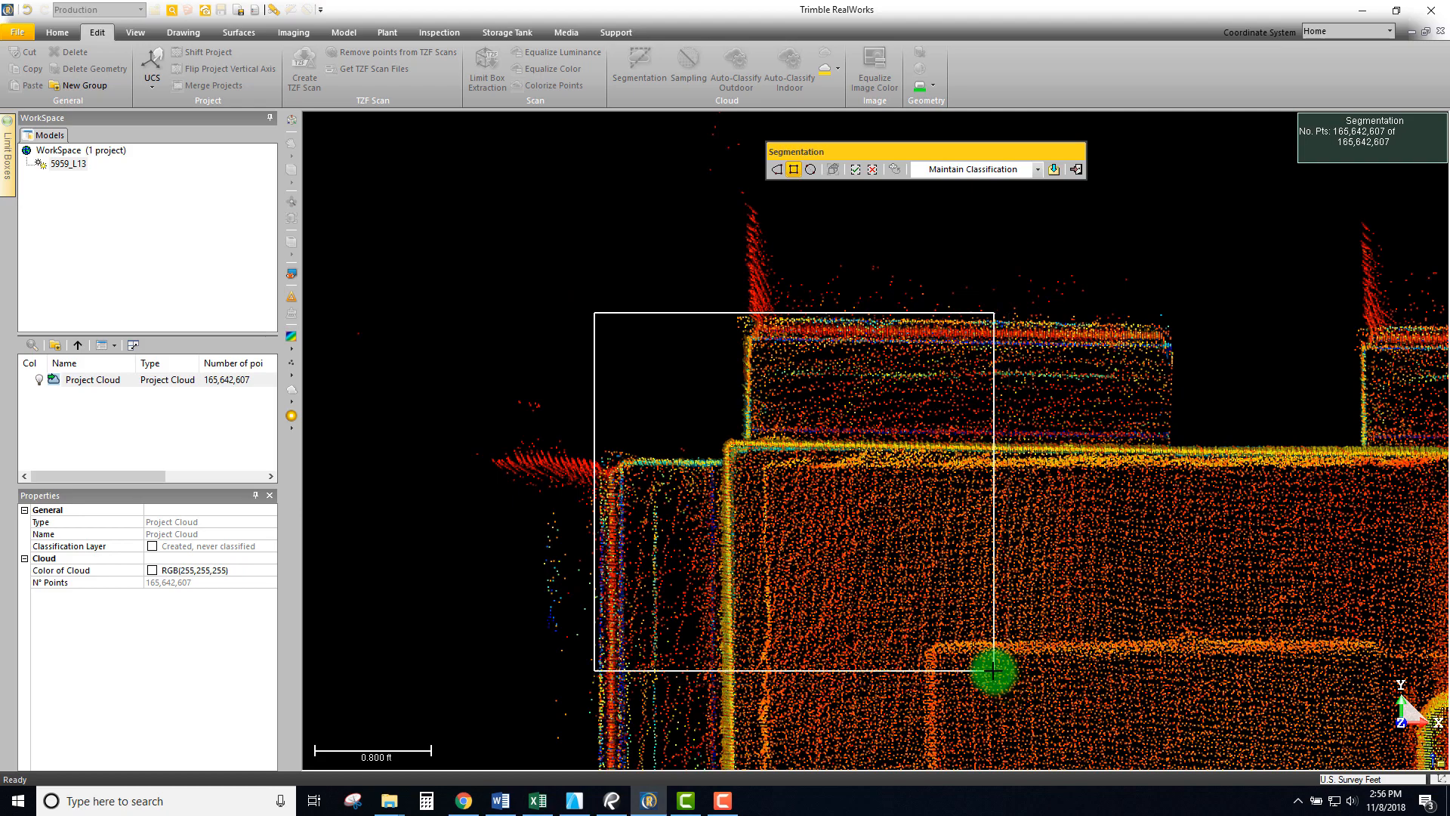
pyautogui.scroll(-3, 994, 670)
pyautogui.moveTo(665, 152)
pyautogui.mouseDown()
pyautogui.moveTo(690, 431)
pyautogui.moveTo(845, 698)
pyautogui.moveTo(663, 670)
pyautogui.moveTo(641, 483)
pyautogui.moveTo(676, 236)
pyautogui.moveTo(688, 539)
pyautogui.moveTo(754, 350)
pyautogui.moveTo(1000, 236)
pyautogui.moveTo(1055, 333)
pyautogui.moveTo(777, 392)
pyautogui.mouseUp()
pyautogui.scroll(-2, 1055, 333)
pyautogui.scroll(5, 777, 391)
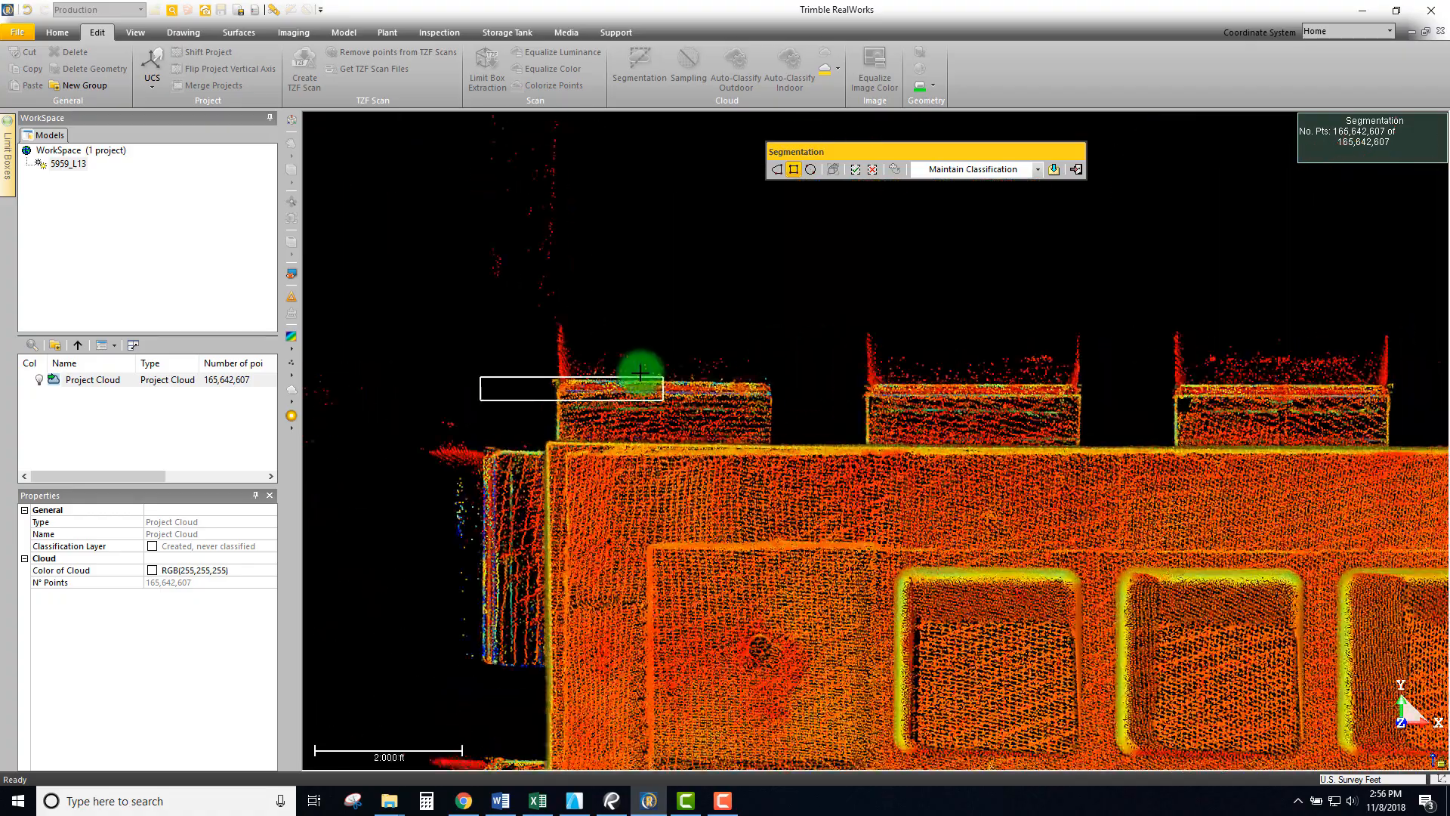
pyautogui.moveTo(546, 406); pyautogui.dragTo(580, 398)
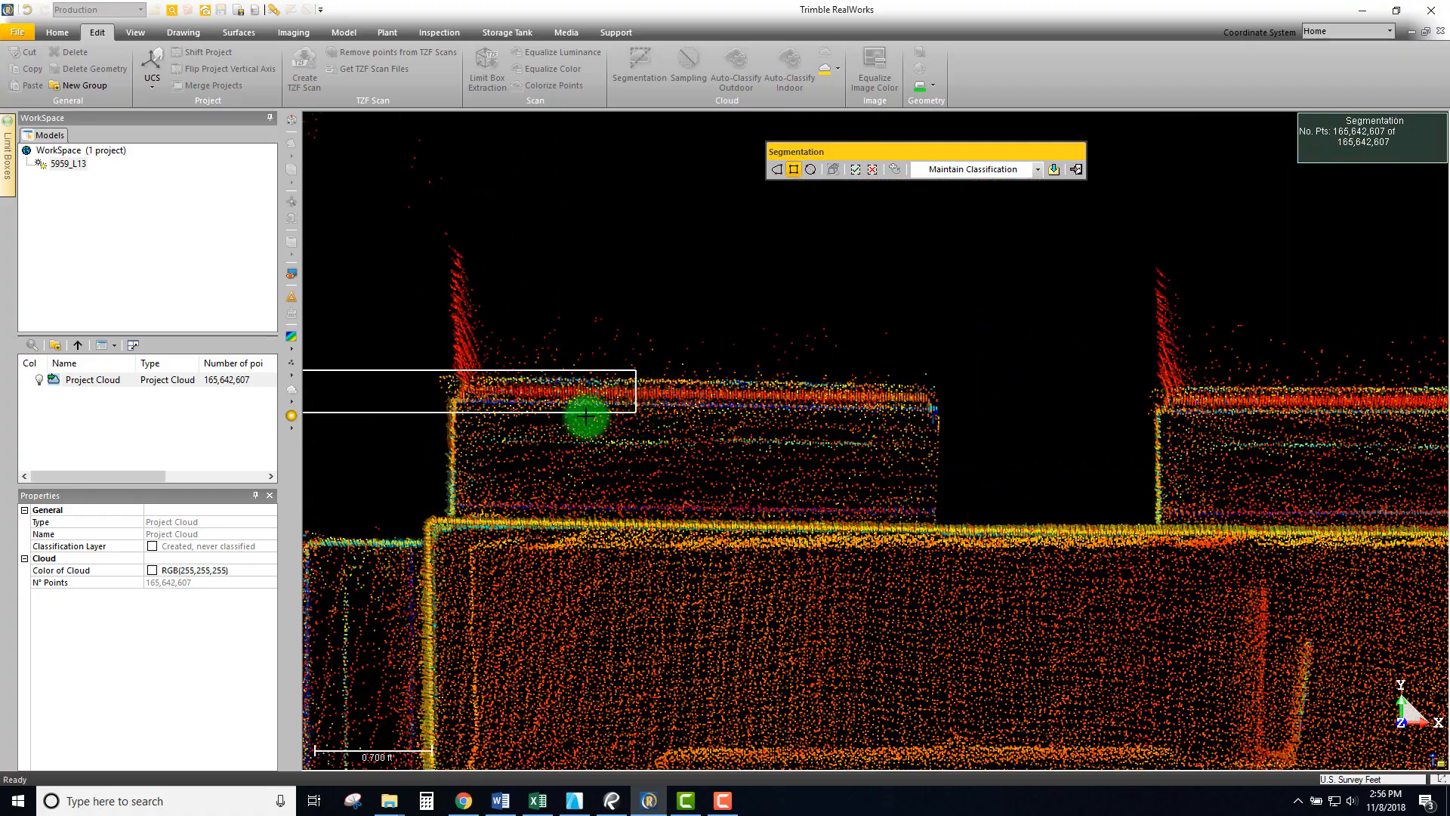
pyautogui.scroll(-3, 512, 343)
pyautogui.moveTo(1199, 382); pyautogui.dragTo(896, 266)
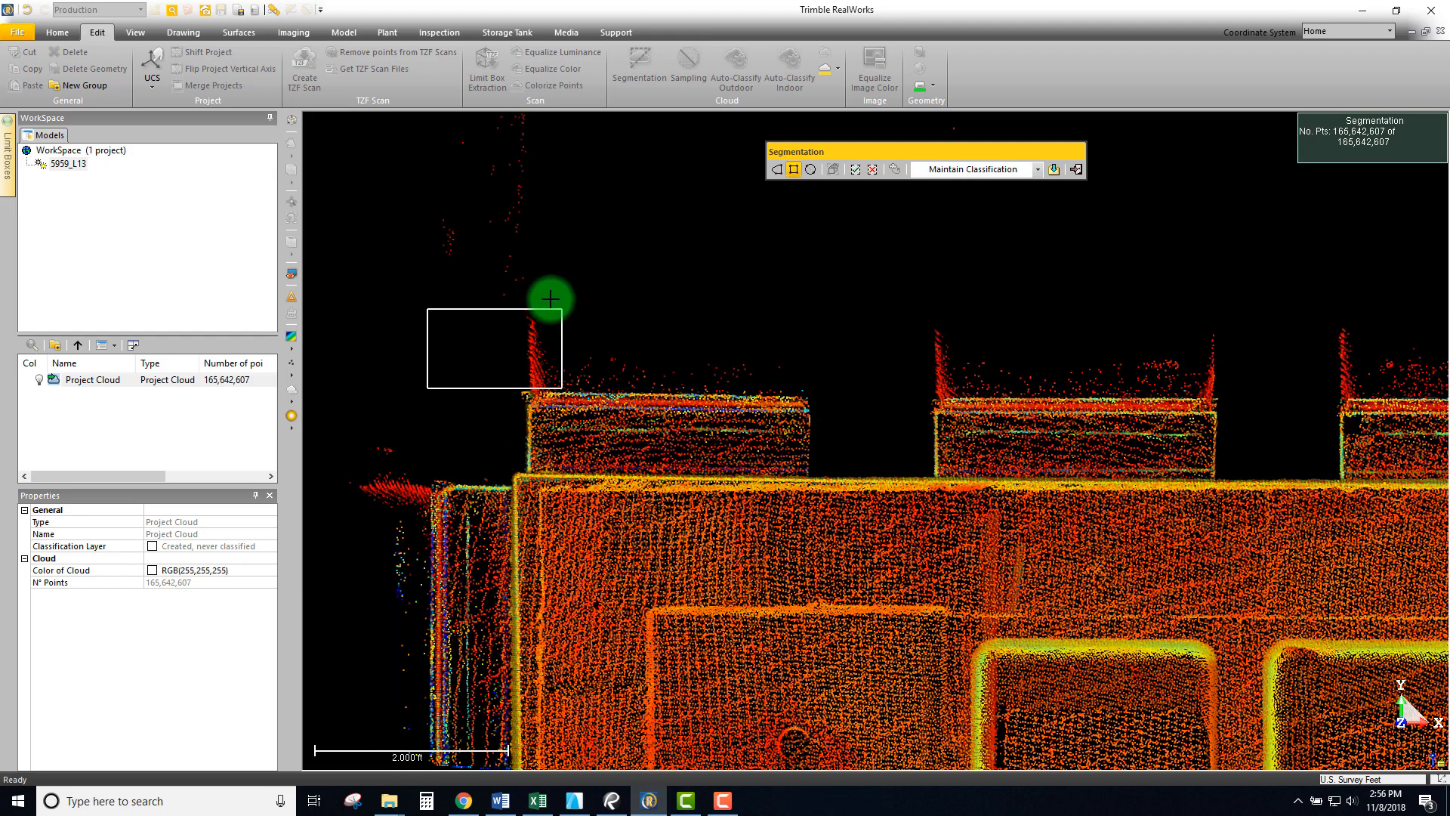
pyautogui.scroll(-5, 550, 299)
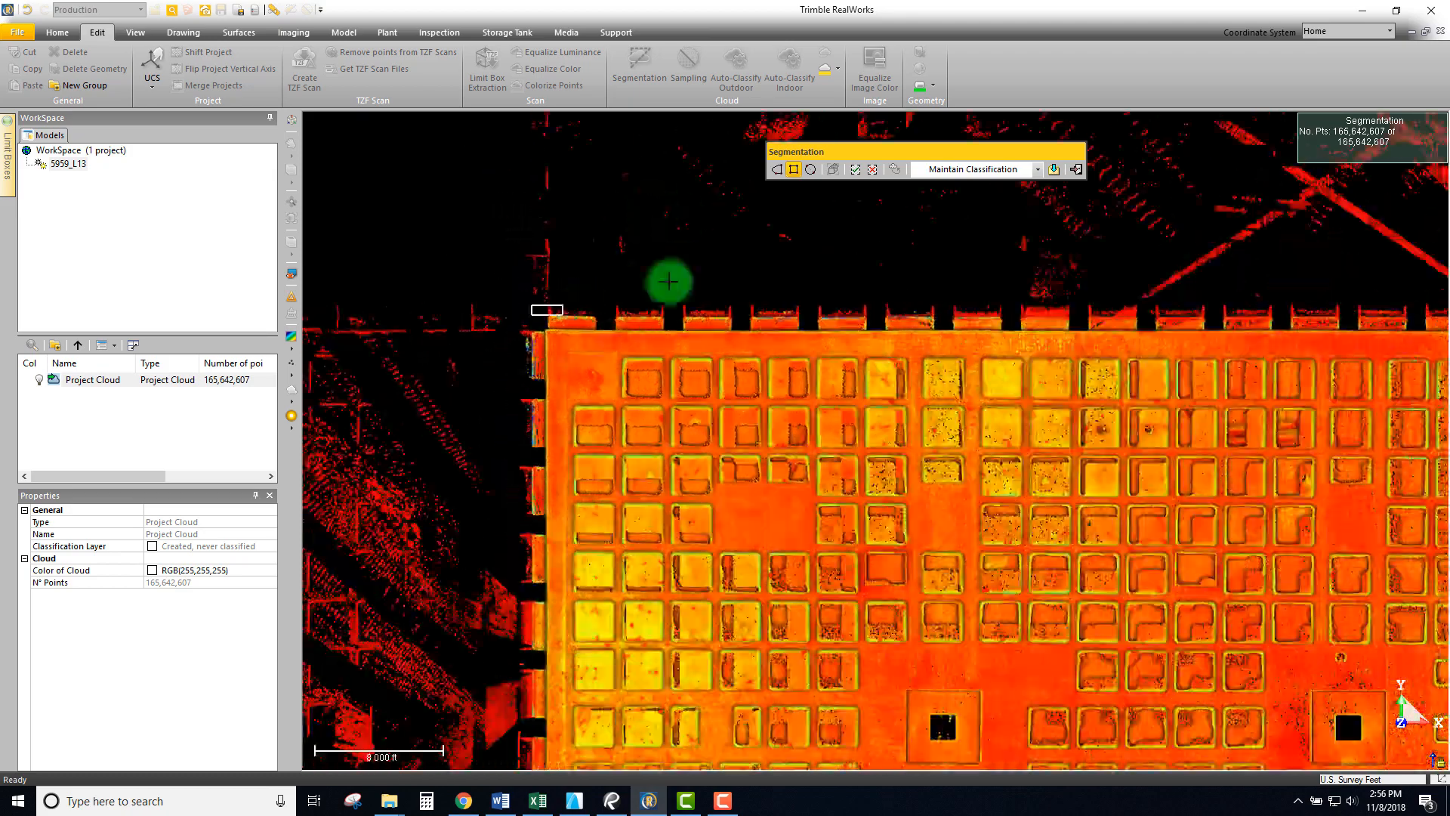
pyautogui.scroll(-5, 669, 281)
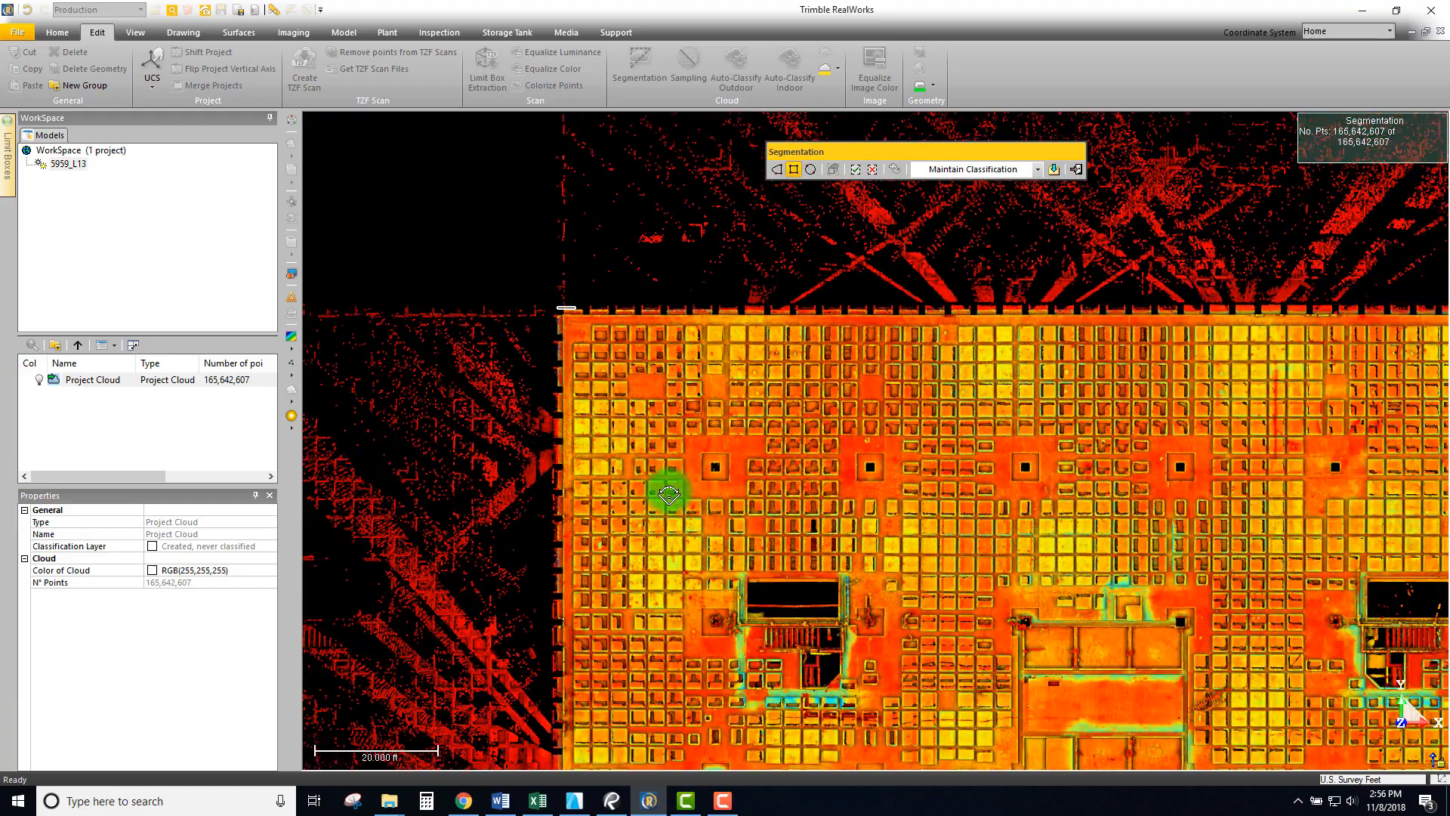
pyautogui.click(668, 493)
# - Stretch the fence to the slab's lower-right edge, excluding surrounding ground and street points
pyautogui.moveTo(947, 514); pyautogui.dragTo(622, 259, button='middle')
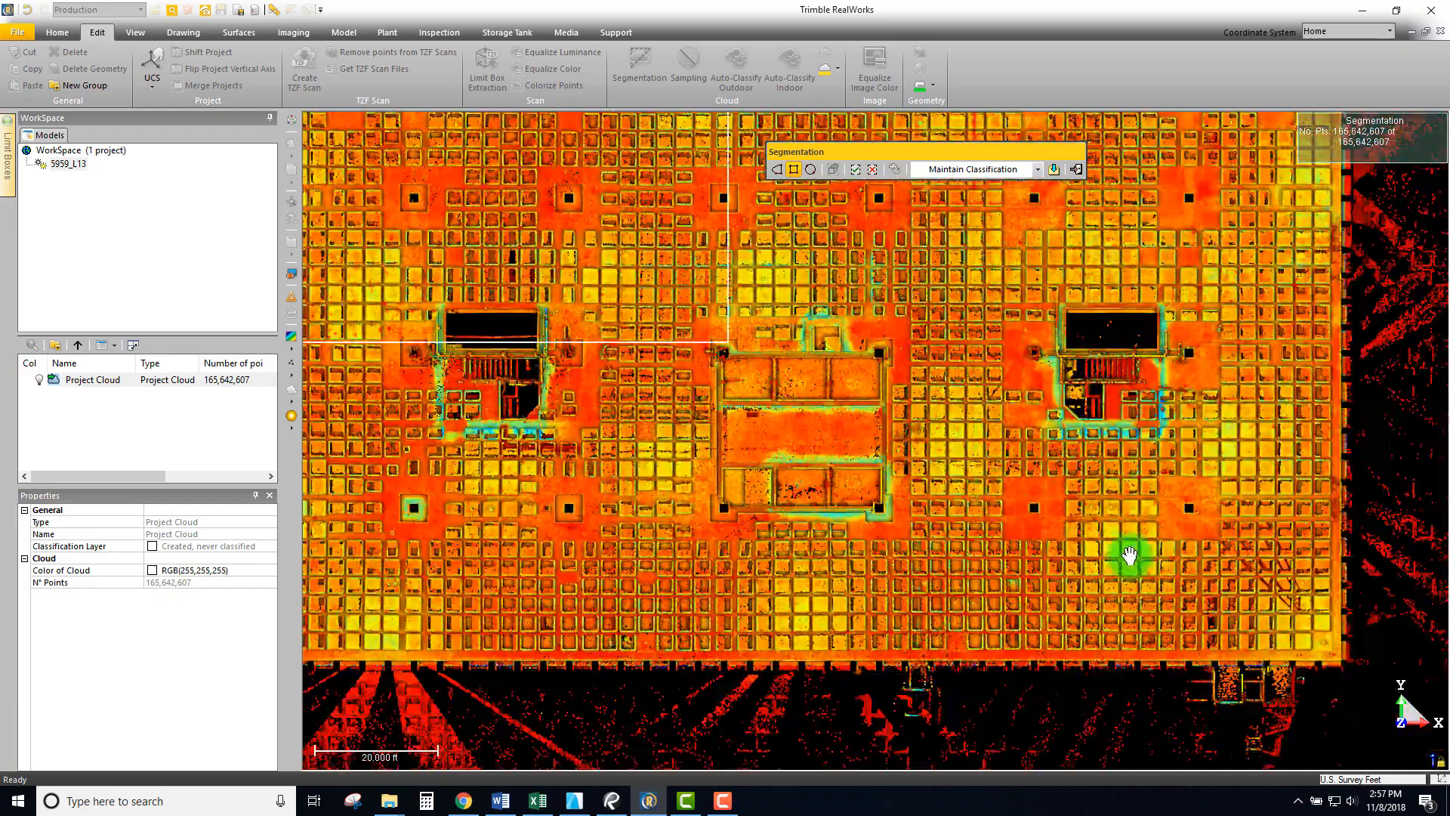
pyautogui.scroll(10, 1320, 655)
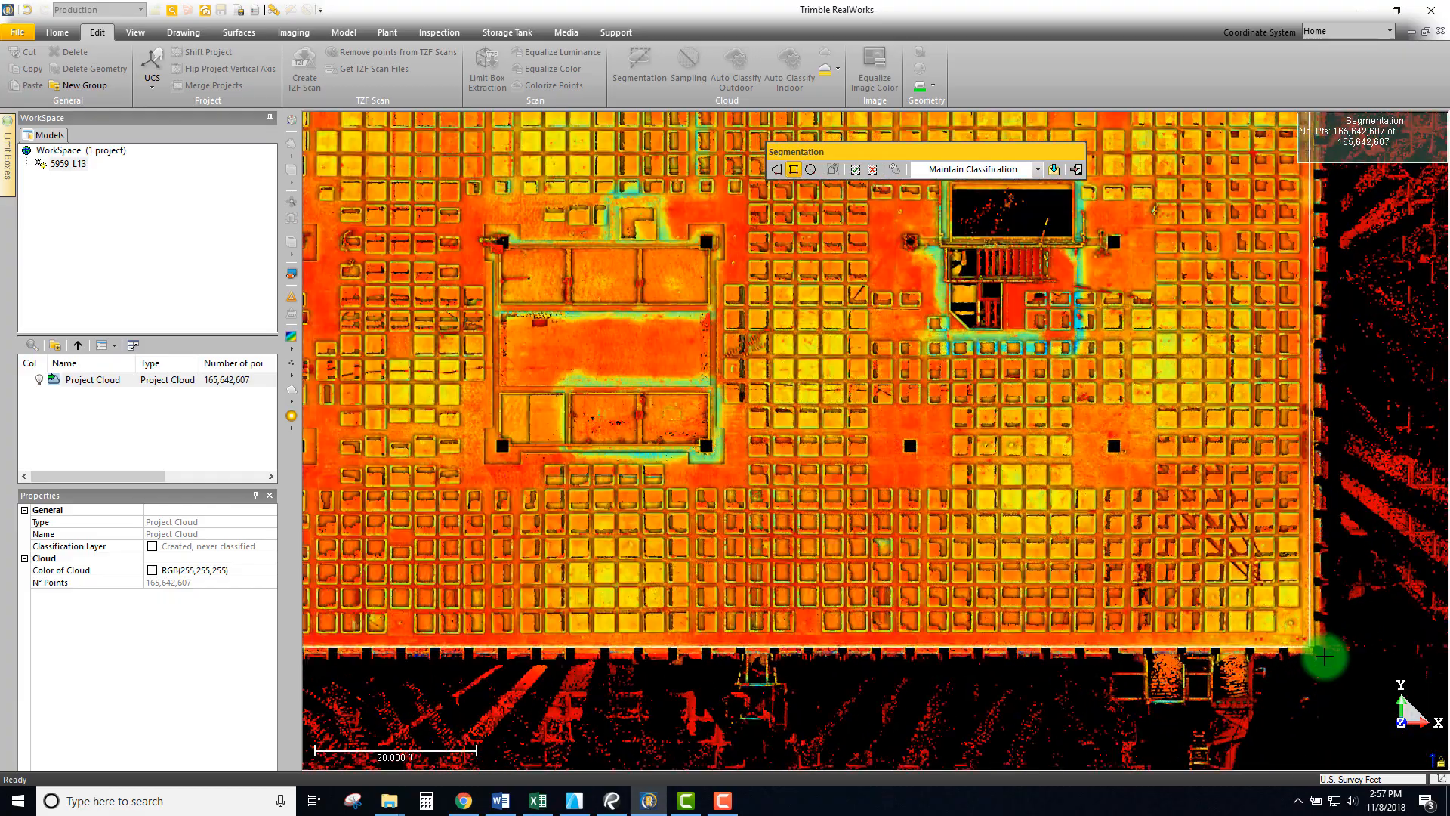
pyautogui.scroll(4, 1310, 634)
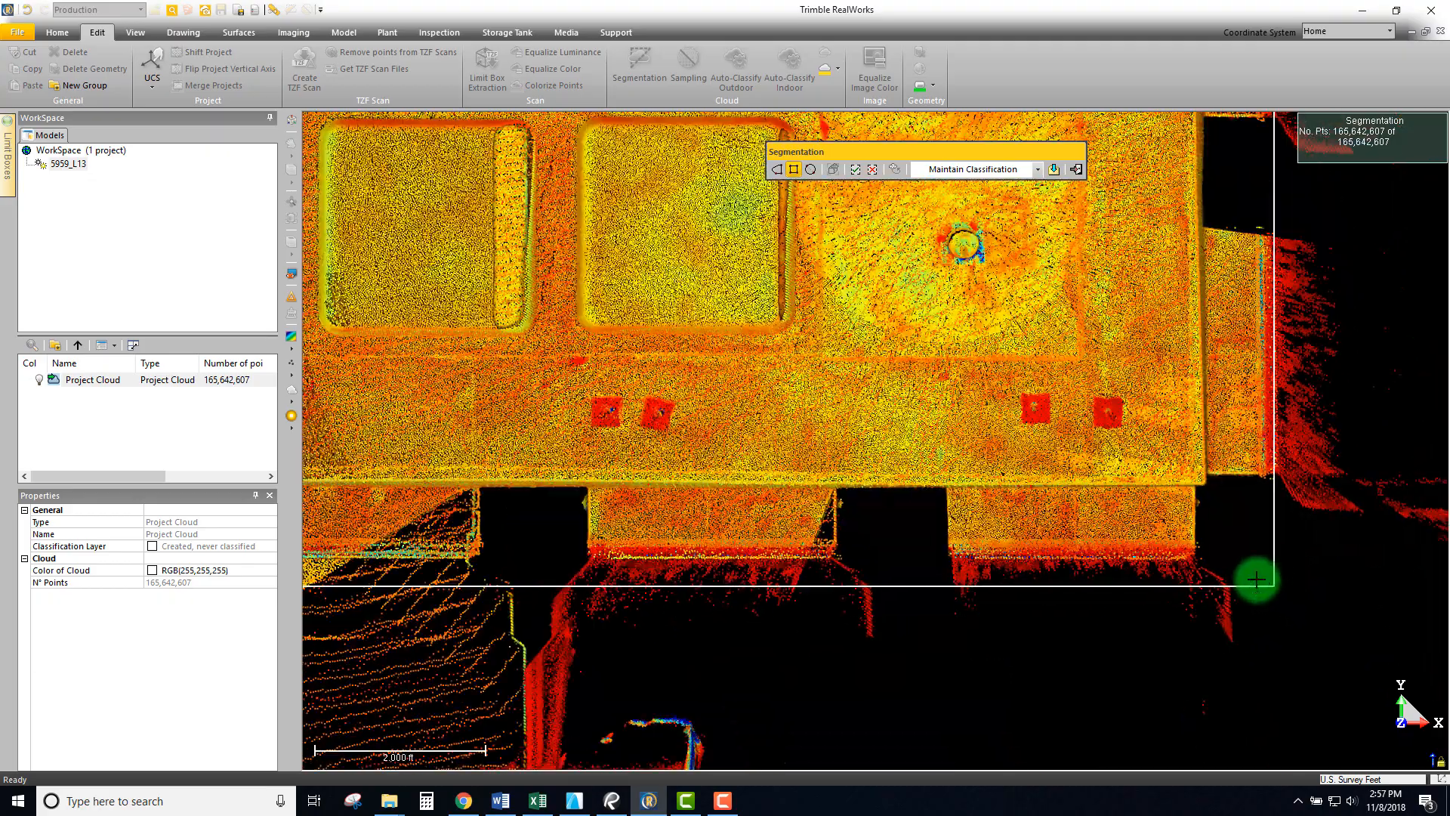
pyautogui.scroll(-3, 1095, 619)
pyautogui.scroll(-3, 1055, 639)
pyautogui.moveTo(1084, 398); pyautogui.dragTo(744, 356, button='middle')
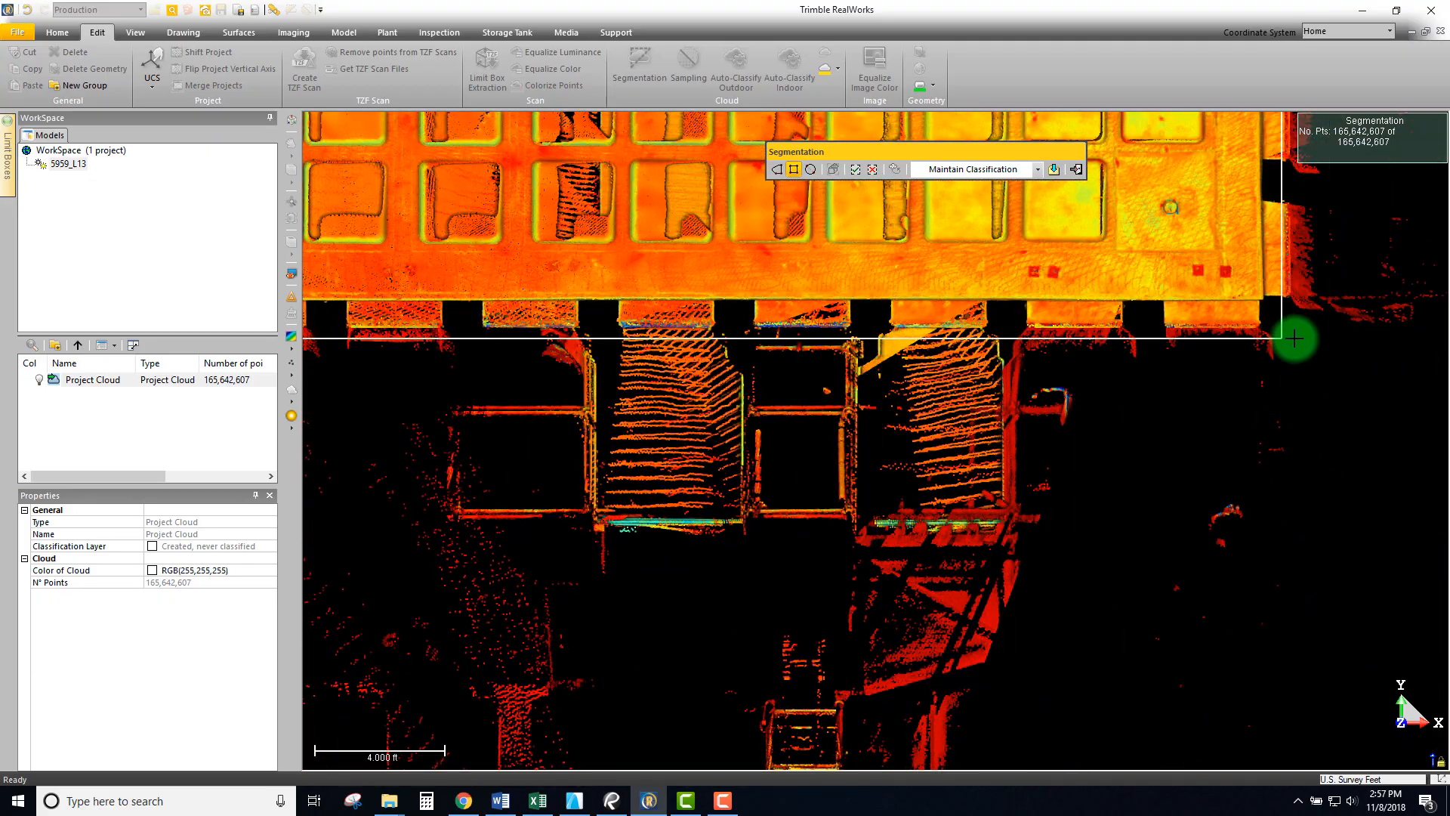
pyautogui.scroll(5, 1295, 326)
pyautogui.moveTo(1292, 314); pyautogui.dragTo(1115, 475, button='middle')
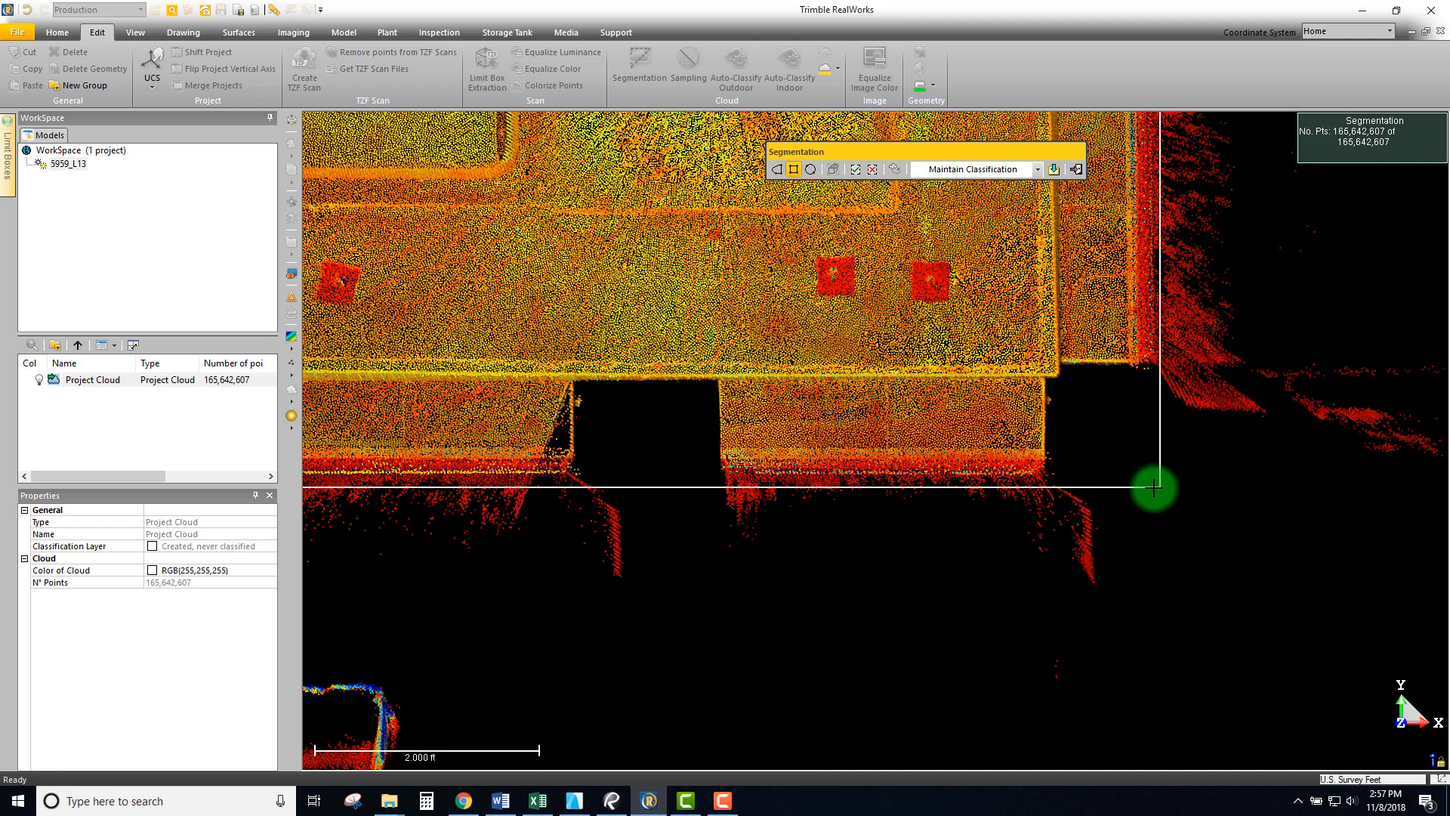
pyautogui.scroll(-2, 1153, 487)
pyautogui.moveTo(1144, 528); pyautogui.dragTo(1165, 573, button='middle')
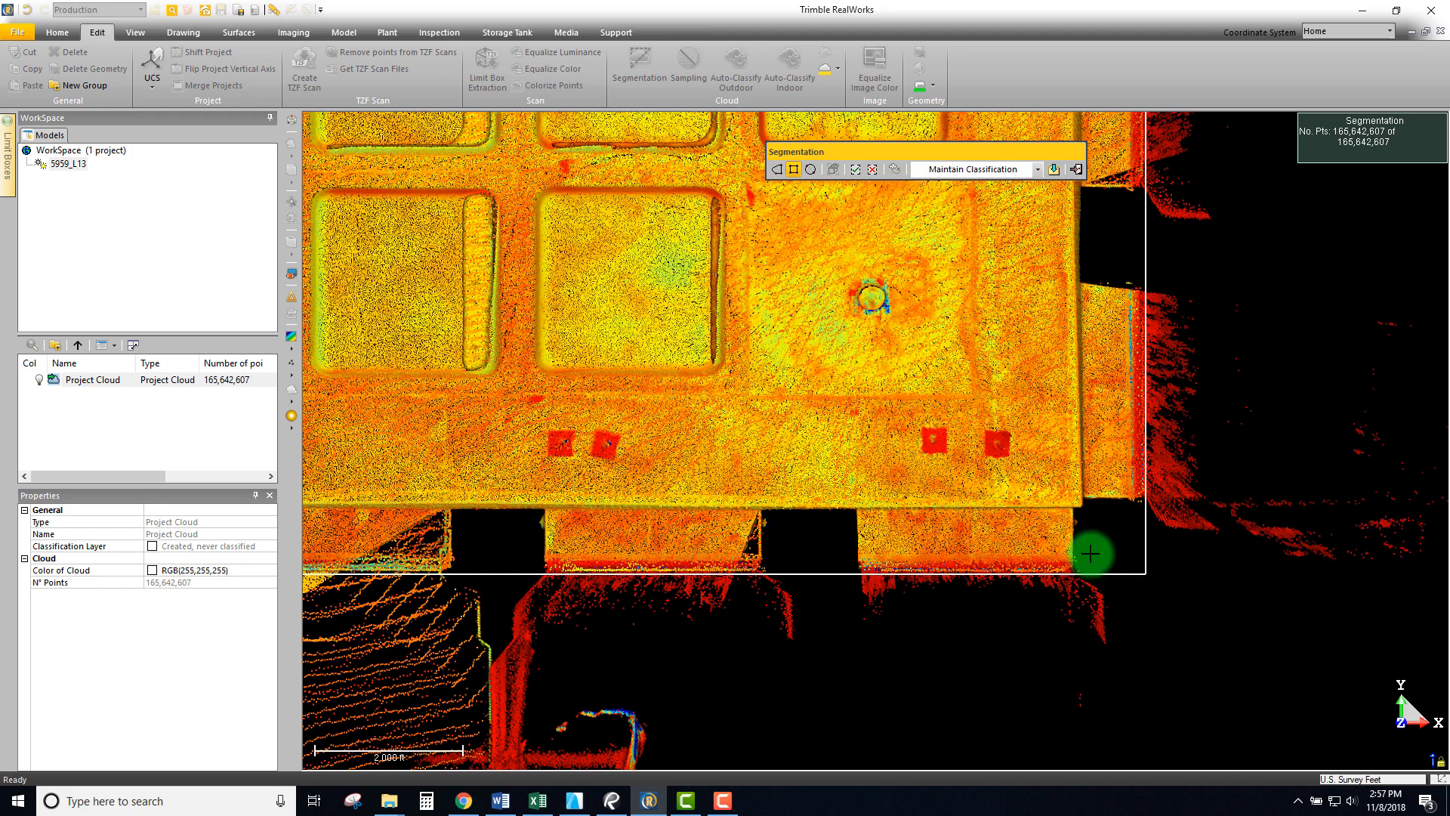
pyautogui.scroll(-5, 954, 334)
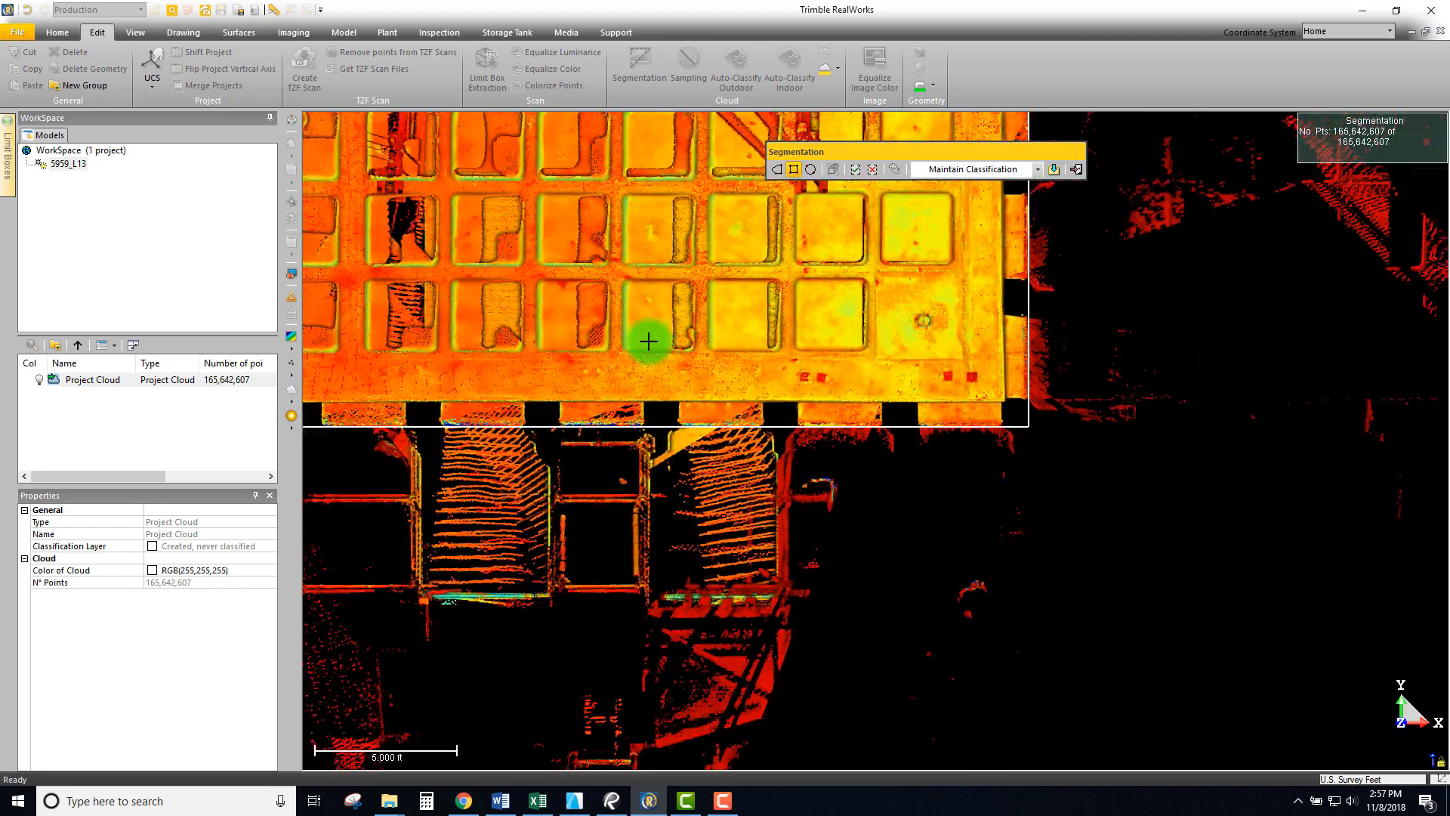
pyautogui.scroll(-5, 511, 421)
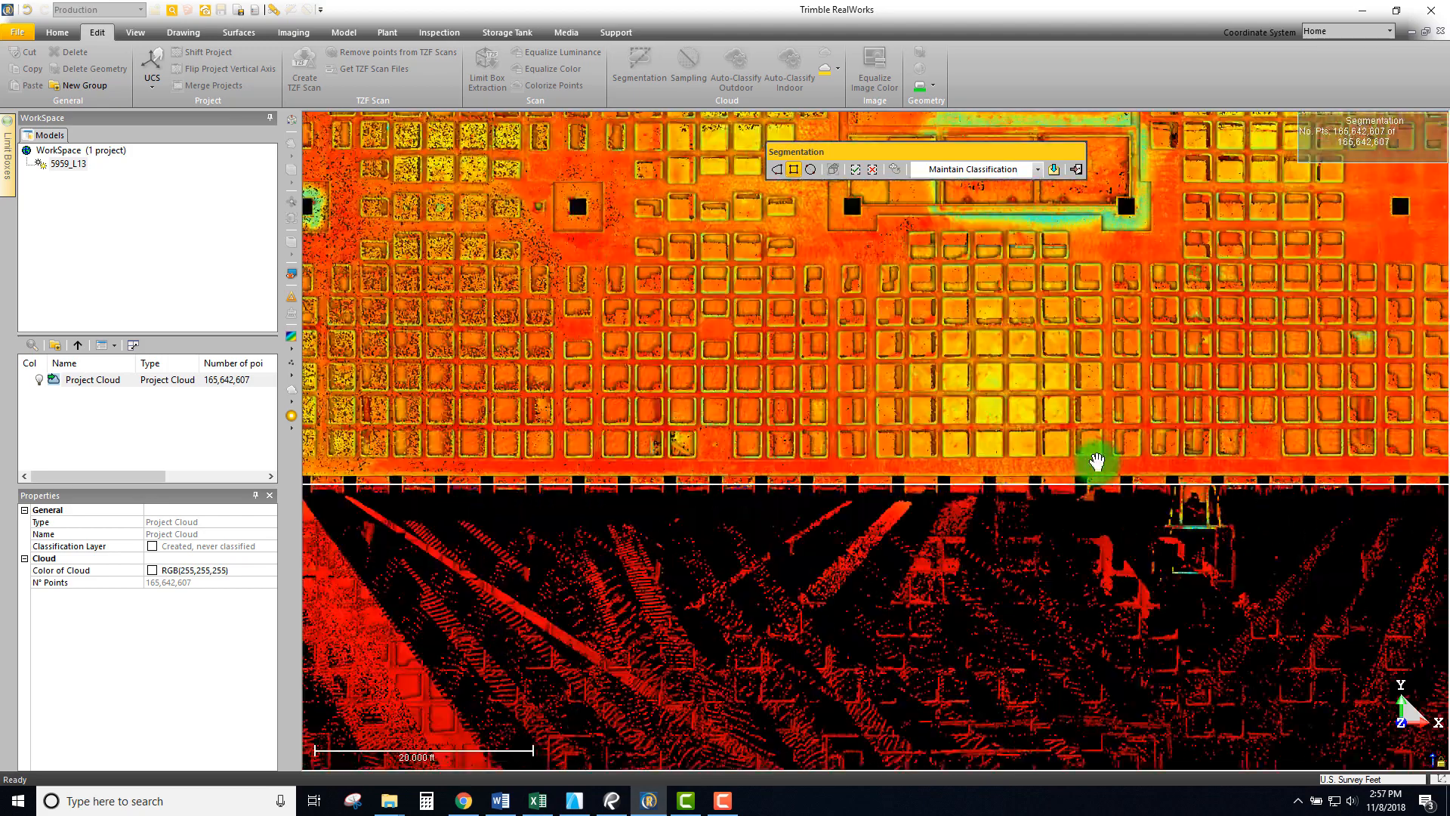
pyautogui.scroll(8, 755, 484)
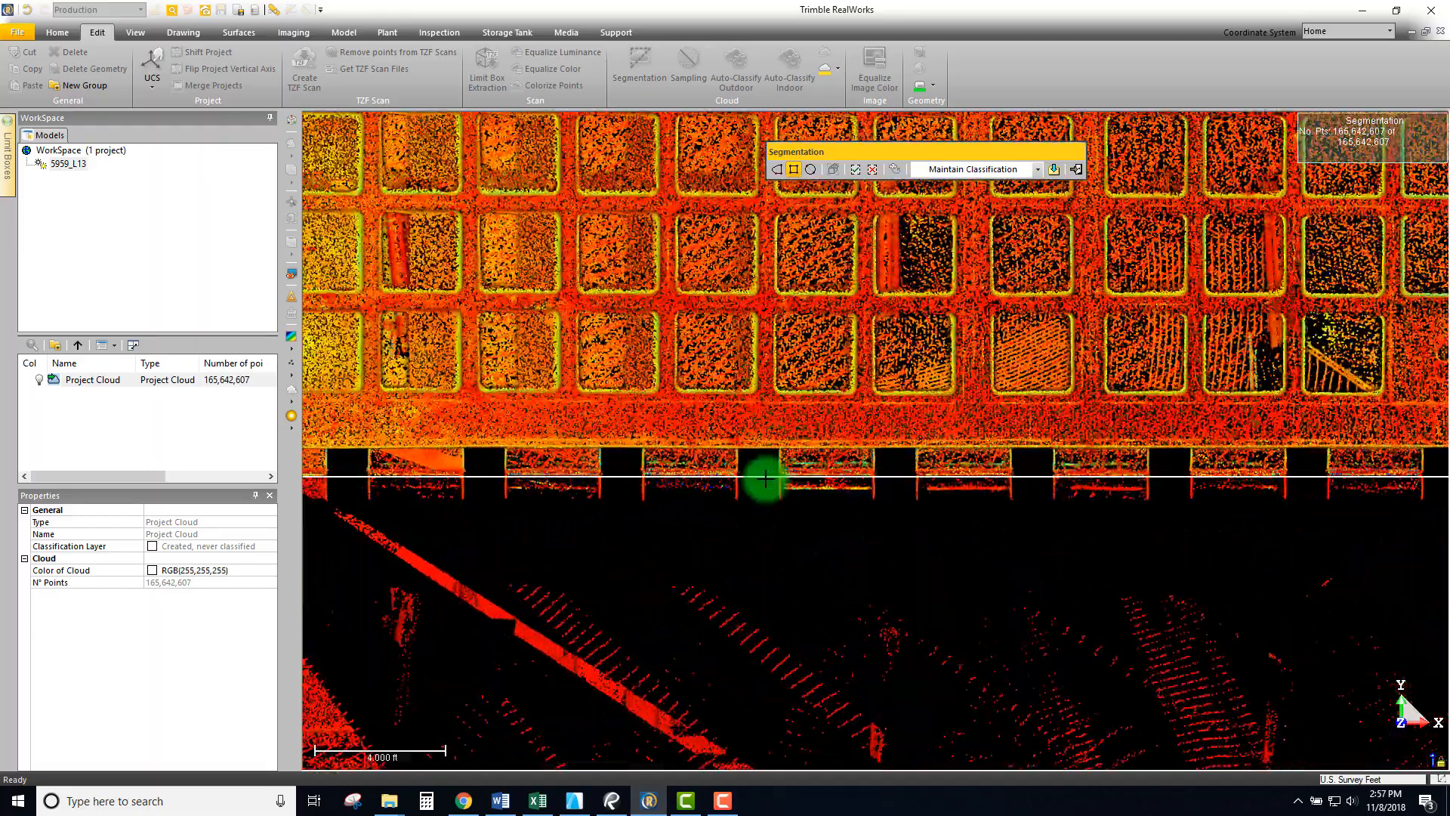
pyautogui.scroll(2, 763, 478)
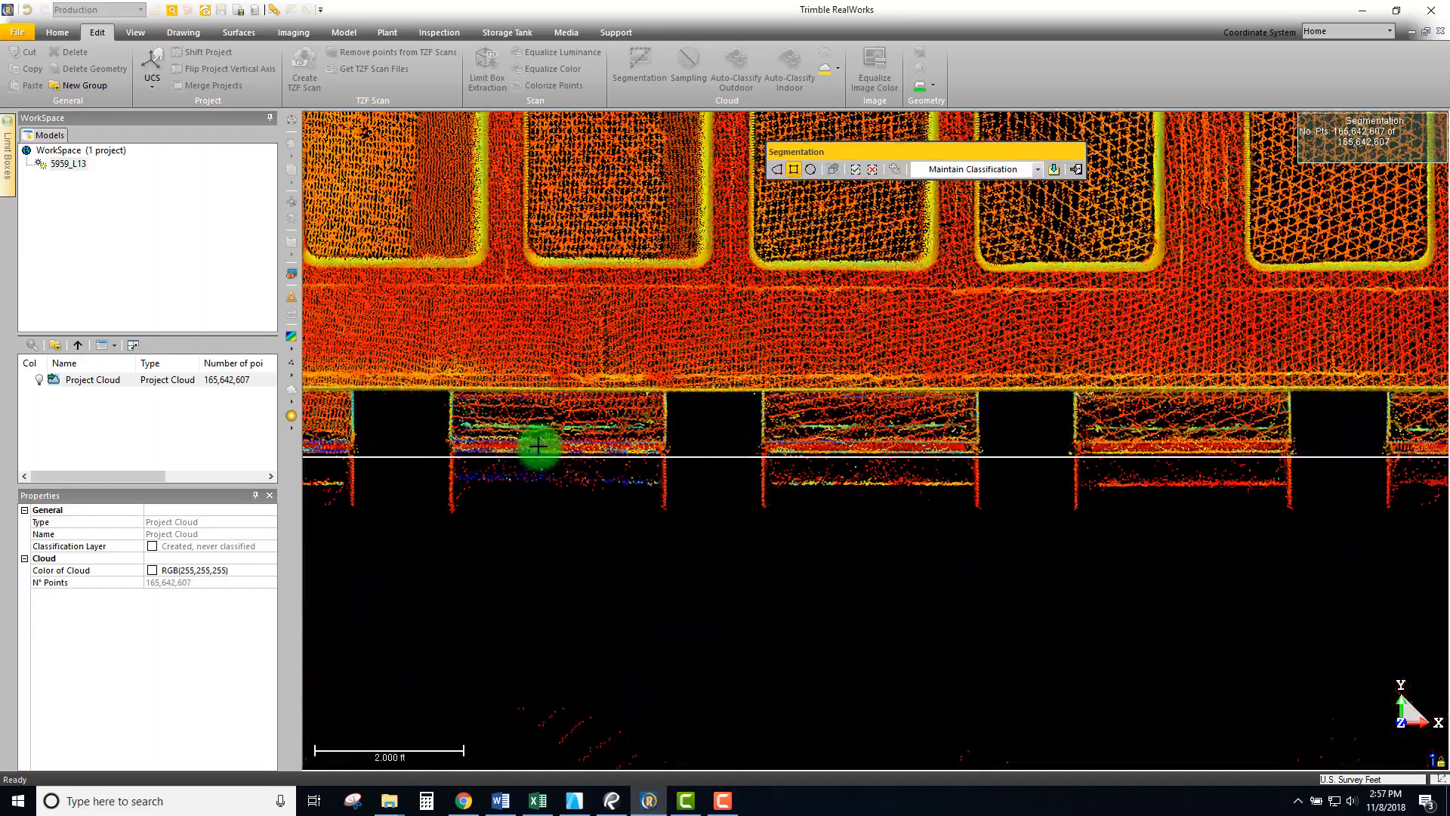
pyautogui.scroll(-5, 1004, 453)
pyautogui.scroll(4, 868, 466)
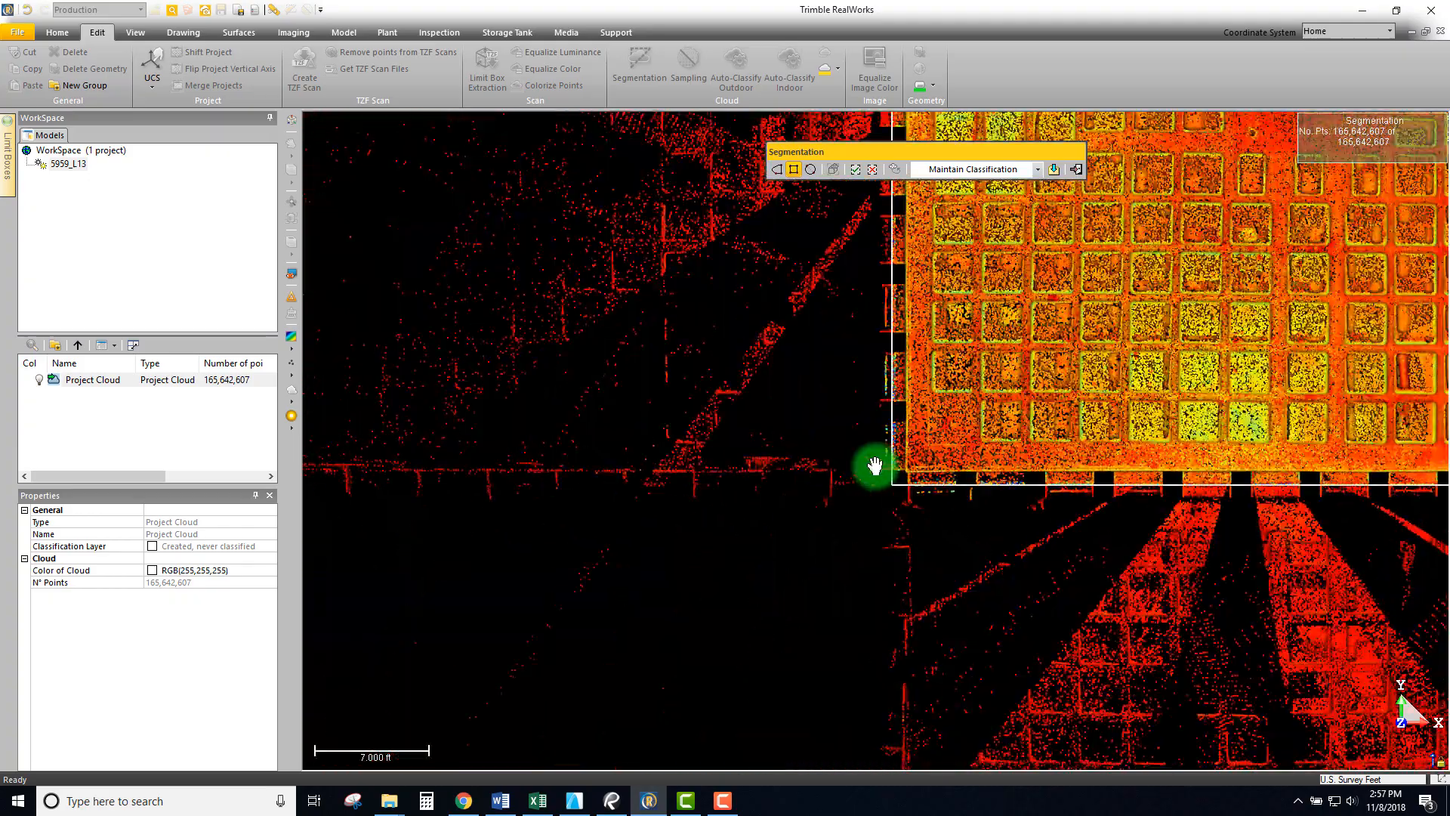
pyautogui.scroll(5, 952, 483)
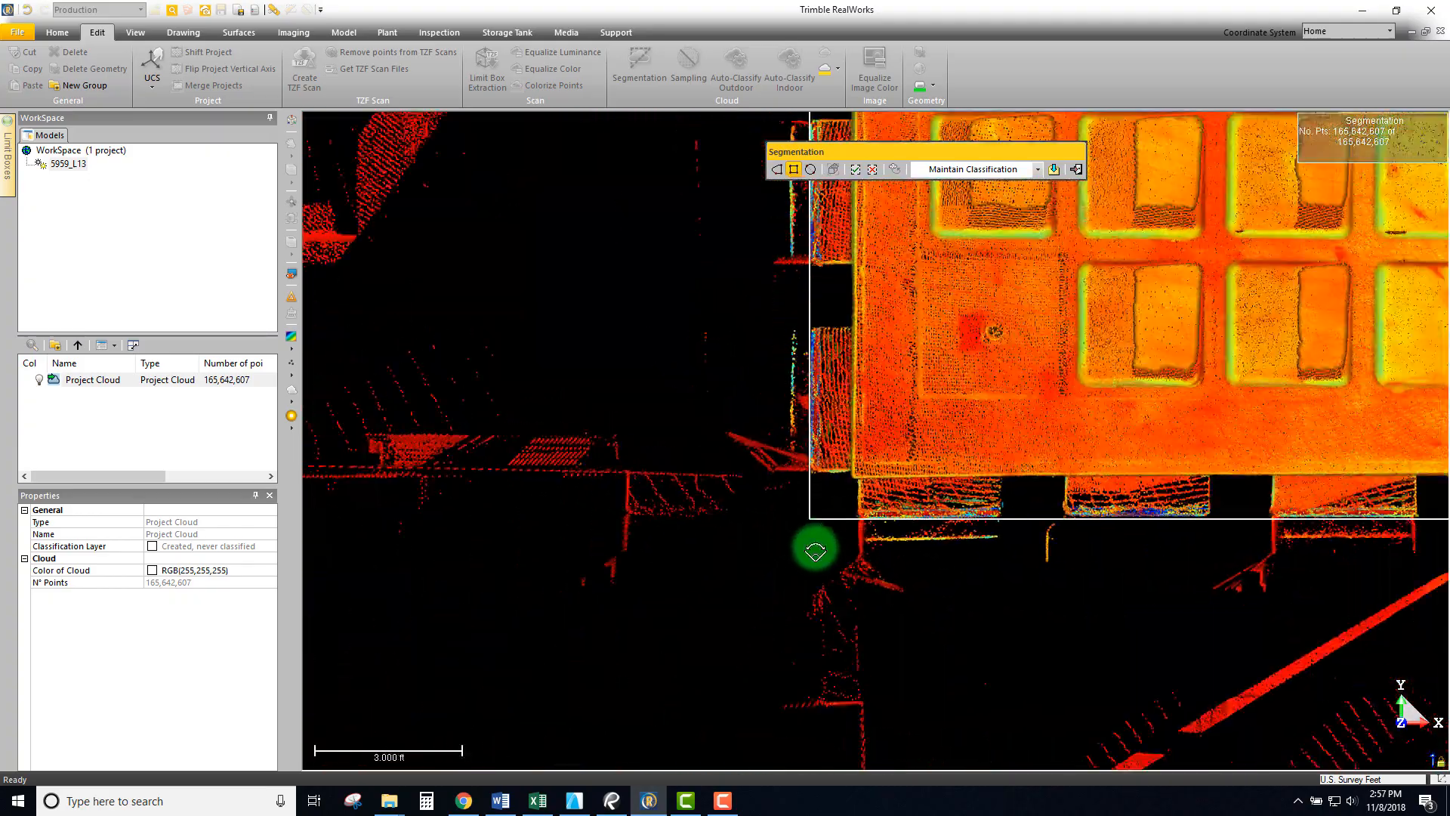
pyautogui.scroll(-5, 819, 562)
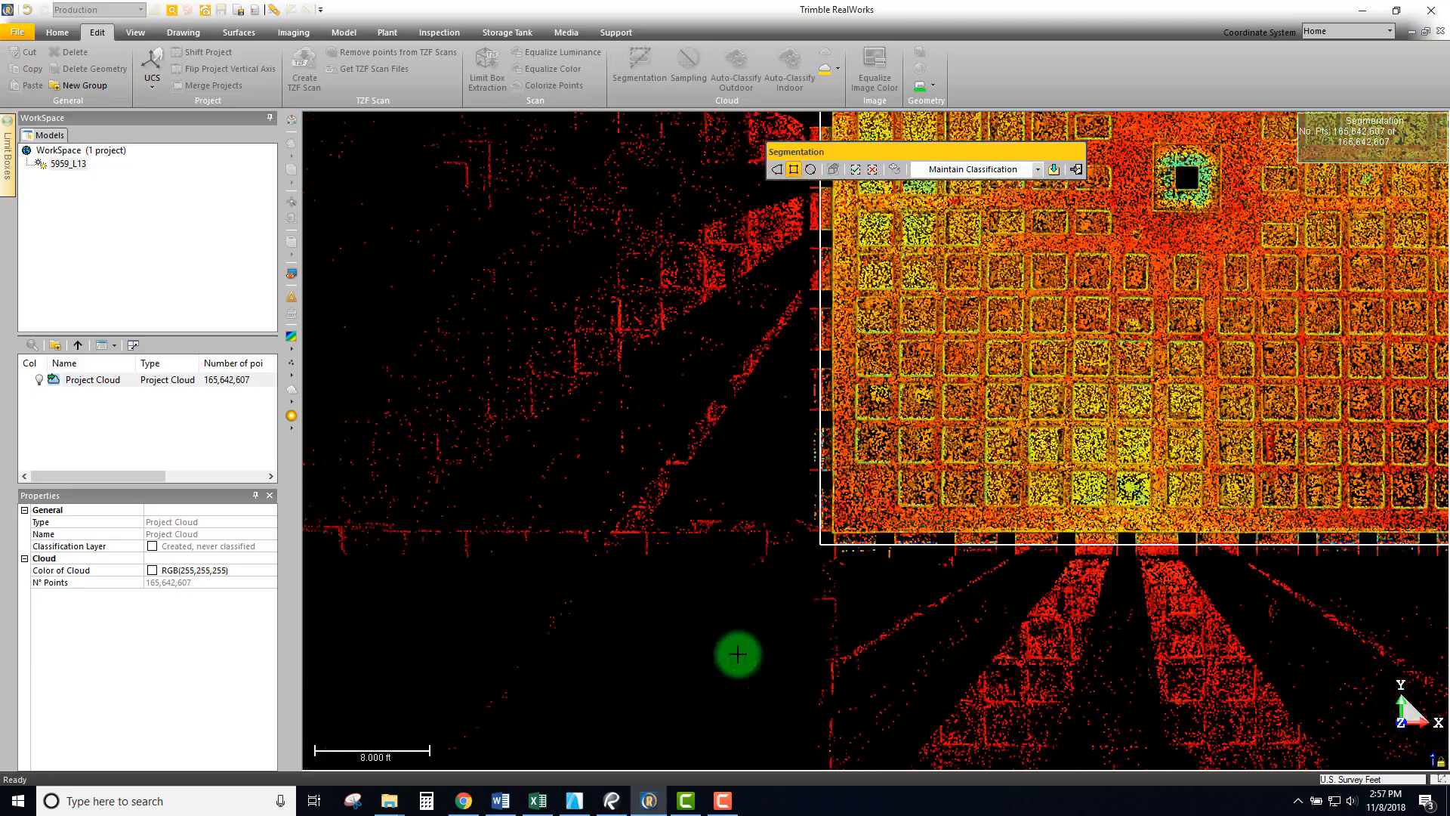
pyautogui.scroll(-5, 1103, 433)
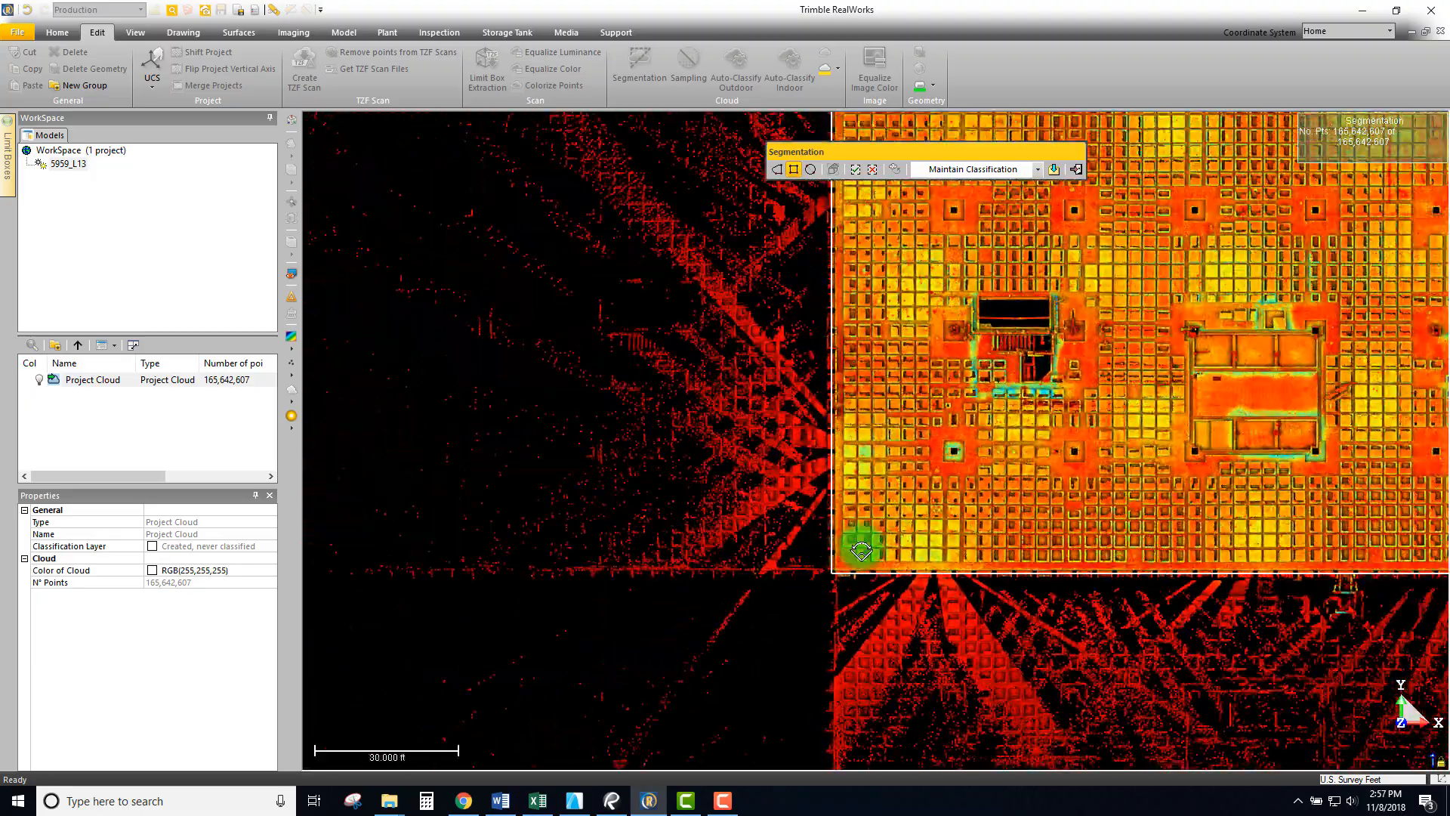
pyautogui.scroll(-2, 861, 550)
# - Zoom into the slab's upper-right corner and top edge to check the fence boundary
pyautogui.scroll(3, 1148, 405)
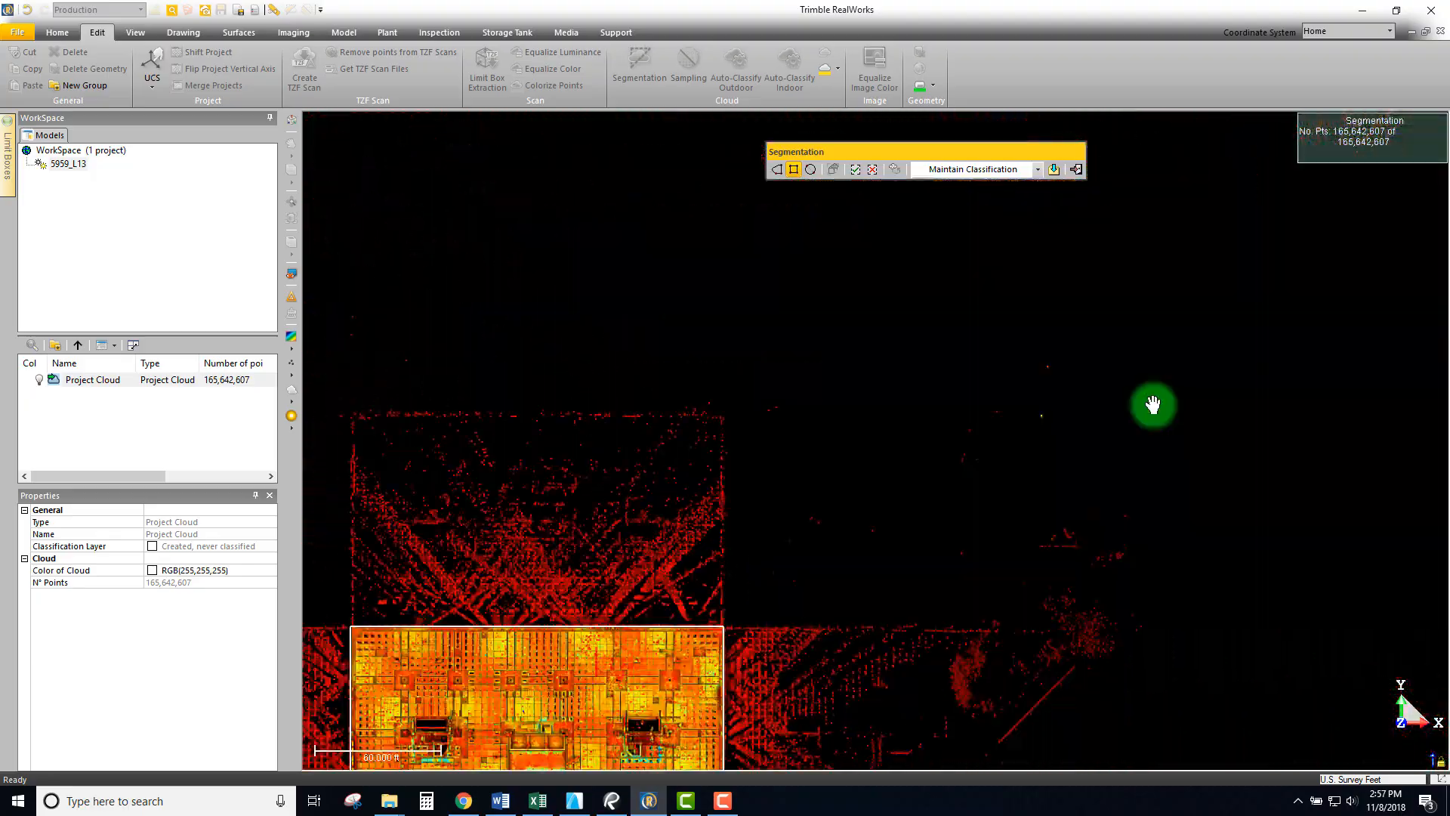
pyautogui.moveTo(607, 576); pyautogui.dragTo(832, 506, button='middle')
pyautogui.scroll(5, 874, 454)
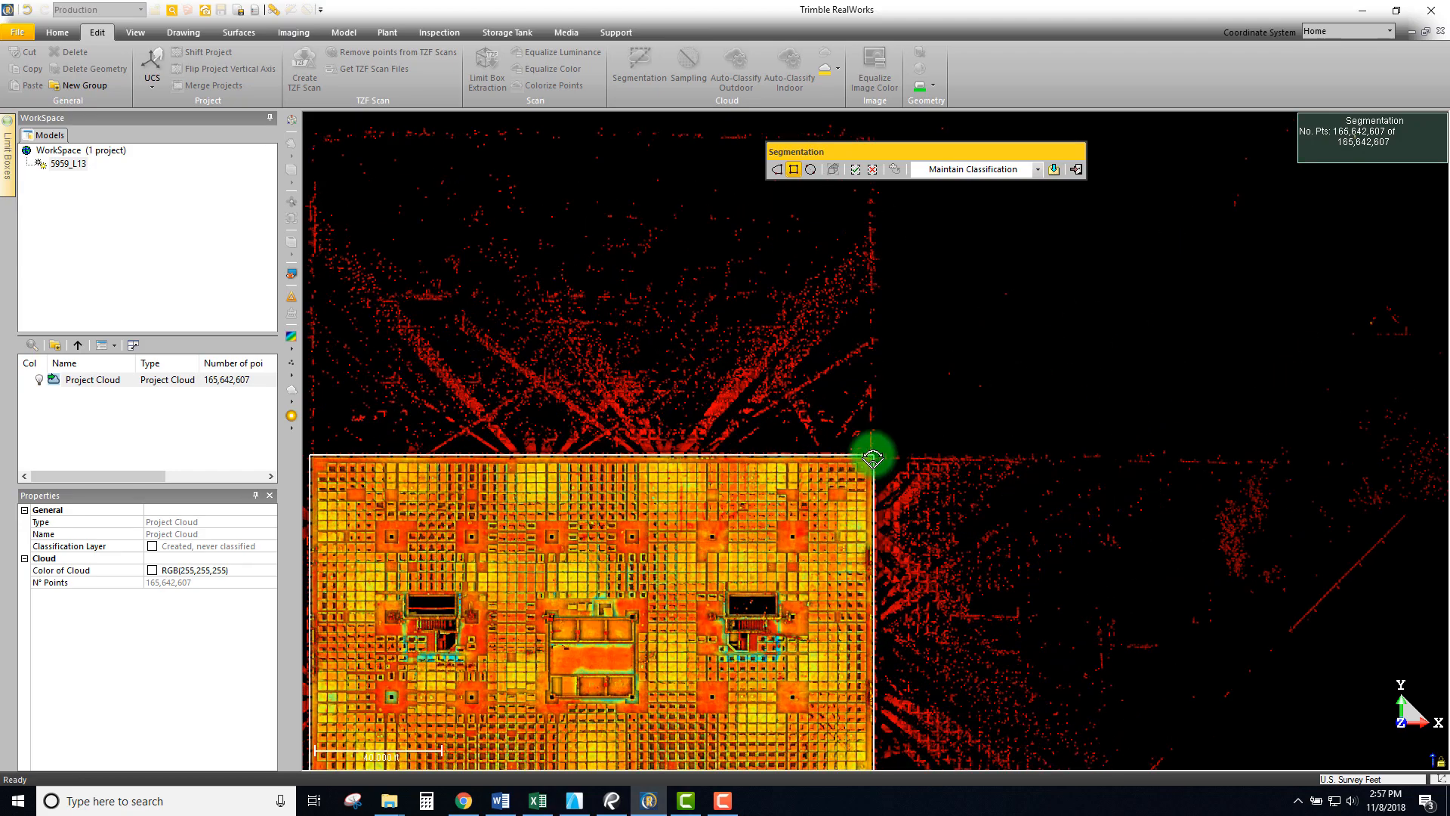
pyautogui.scroll(4, 960, 397)
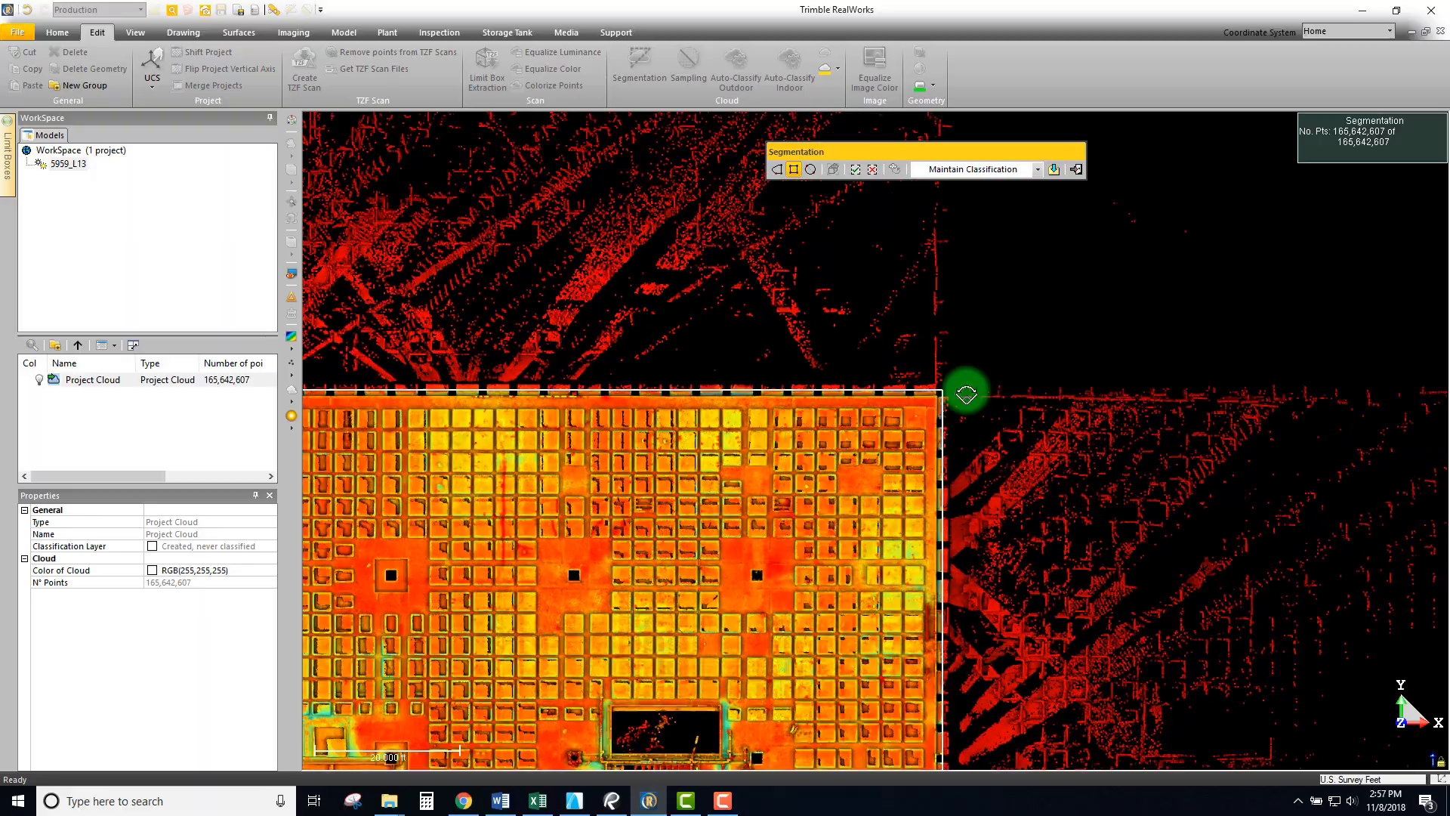
pyautogui.scroll(4, 992, 352)
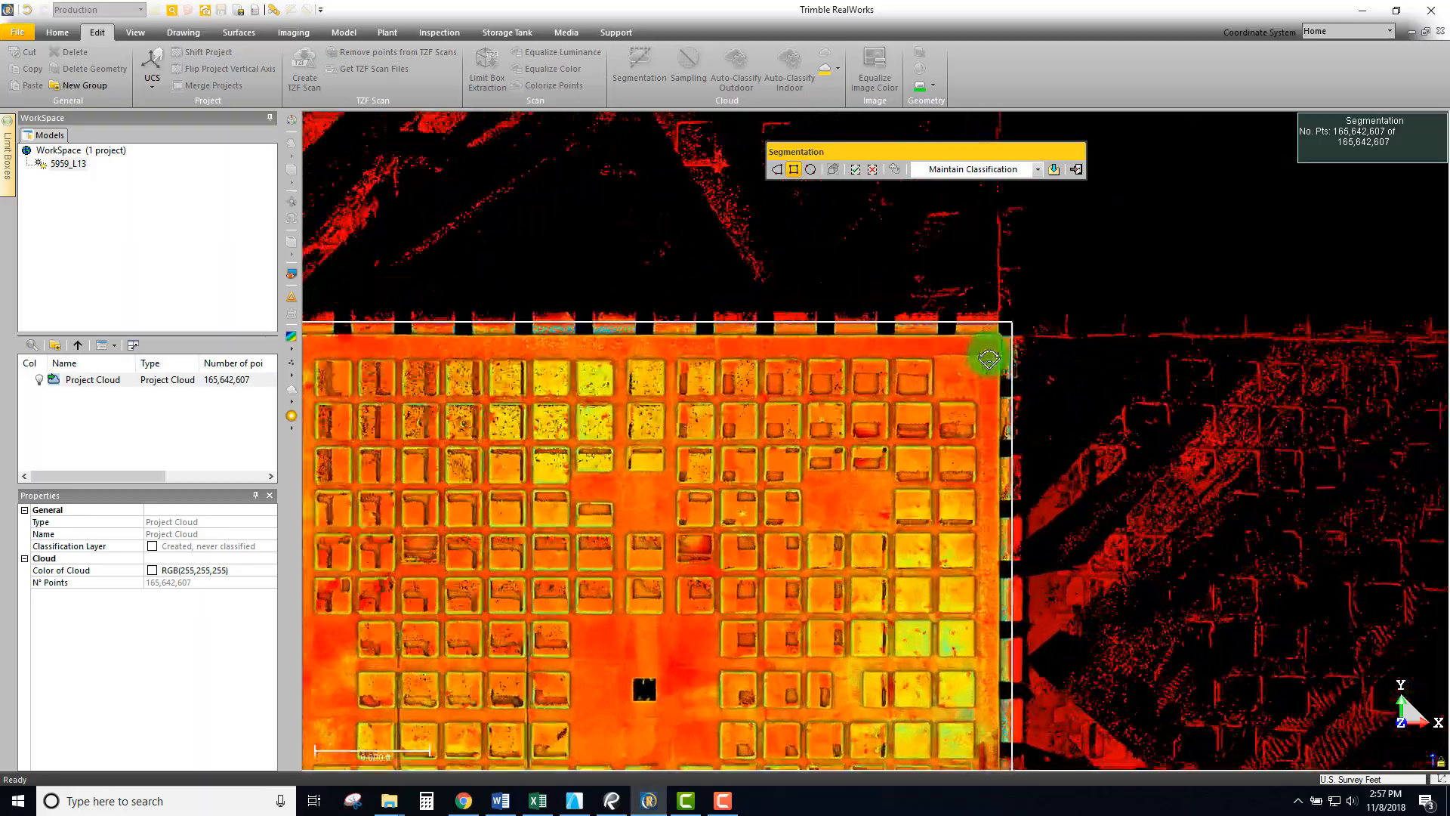
pyautogui.scroll(2, 1084, 264)
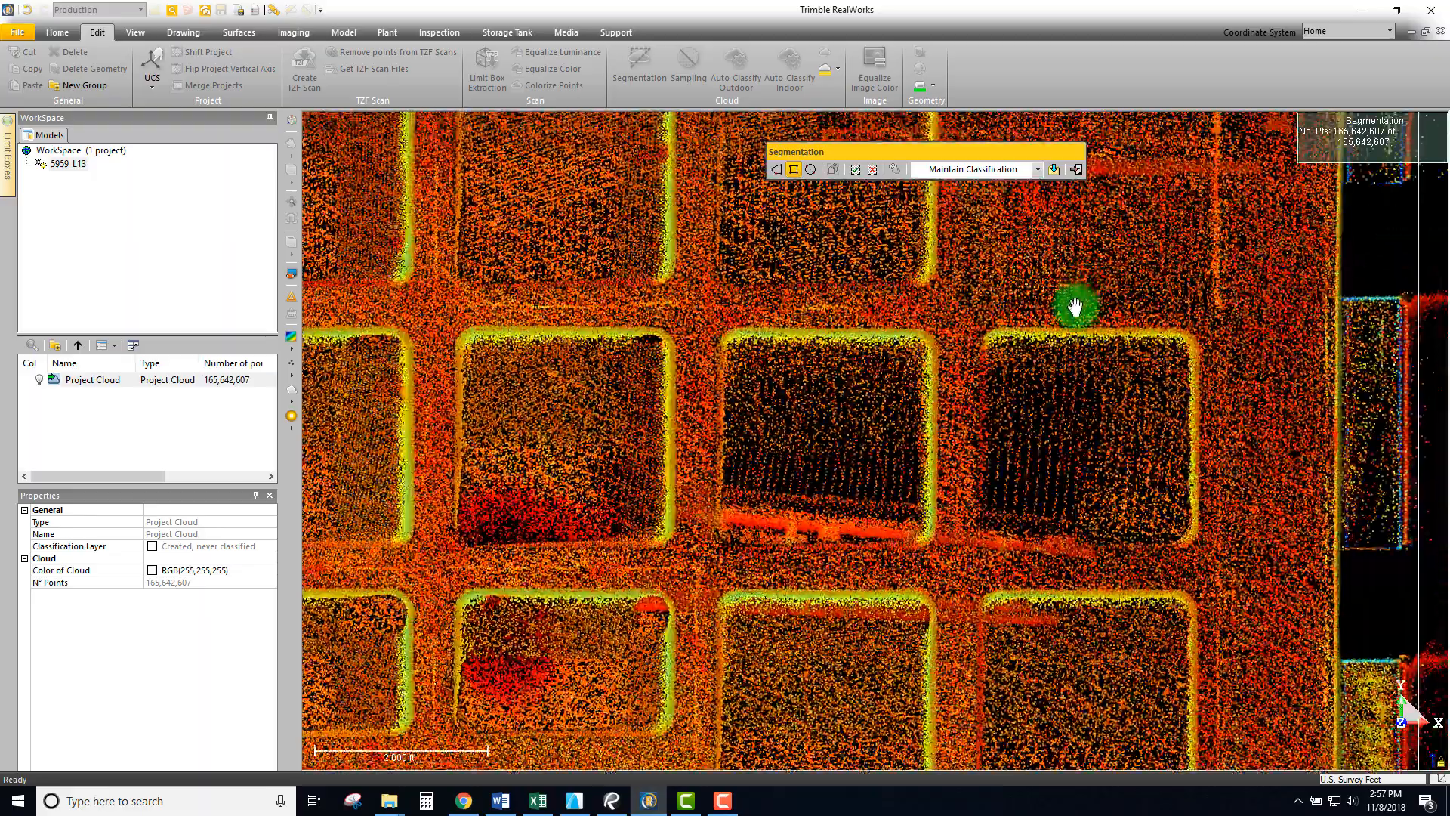
pyautogui.moveTo(1075, 308); pyautogui.dragTo(993, 511, button='middle')
pyautogui.scroll(-2, 994, 511)
pyautogui.moveTo(1045, 392); pyautogui.dragTo(1044, 422, button='middle')
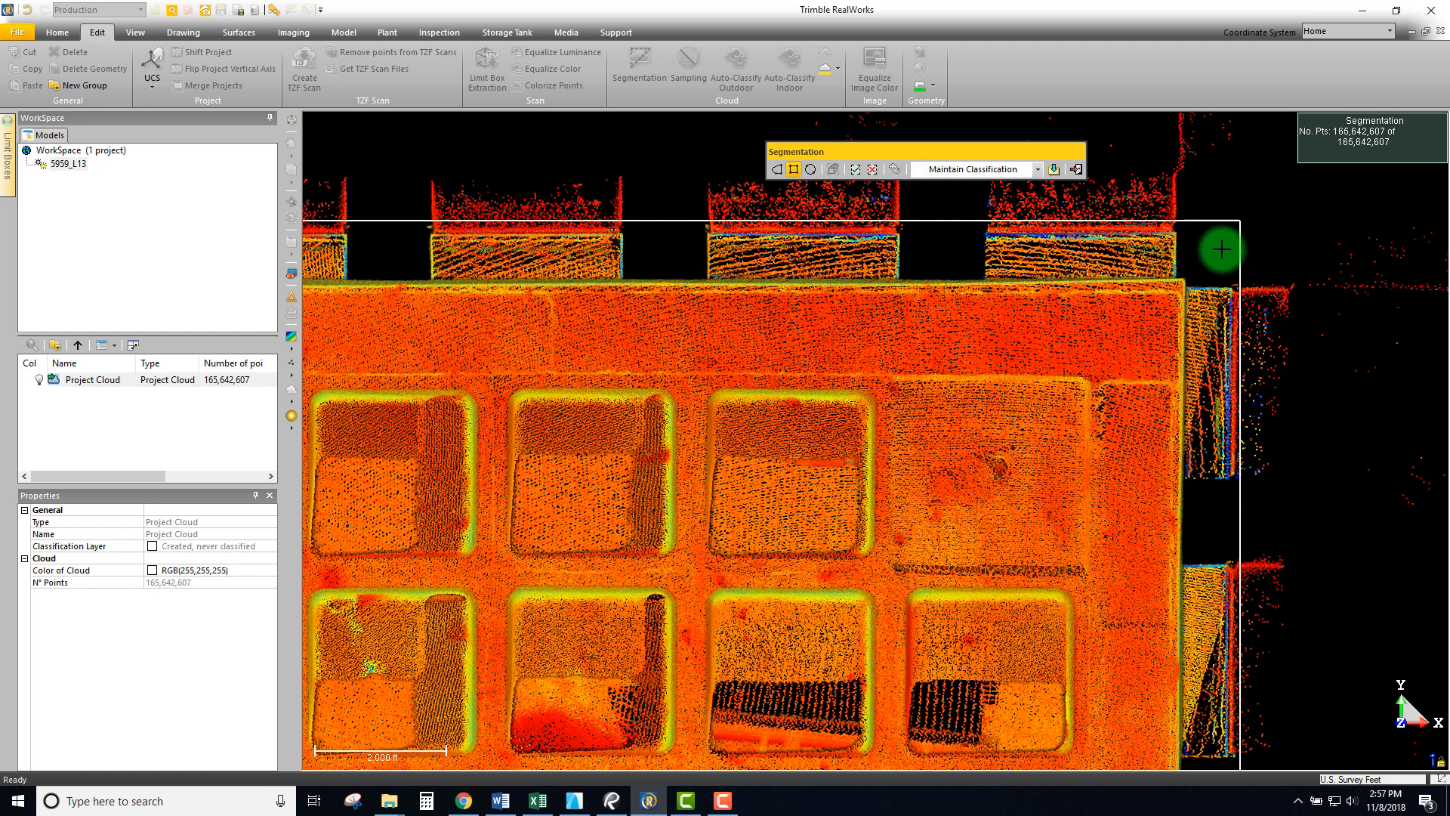
# - Keep only points inside the rectangular fence, leaving 160,087,121 points, and view the whole trimmed slab
pyautogui.click(794, 172)
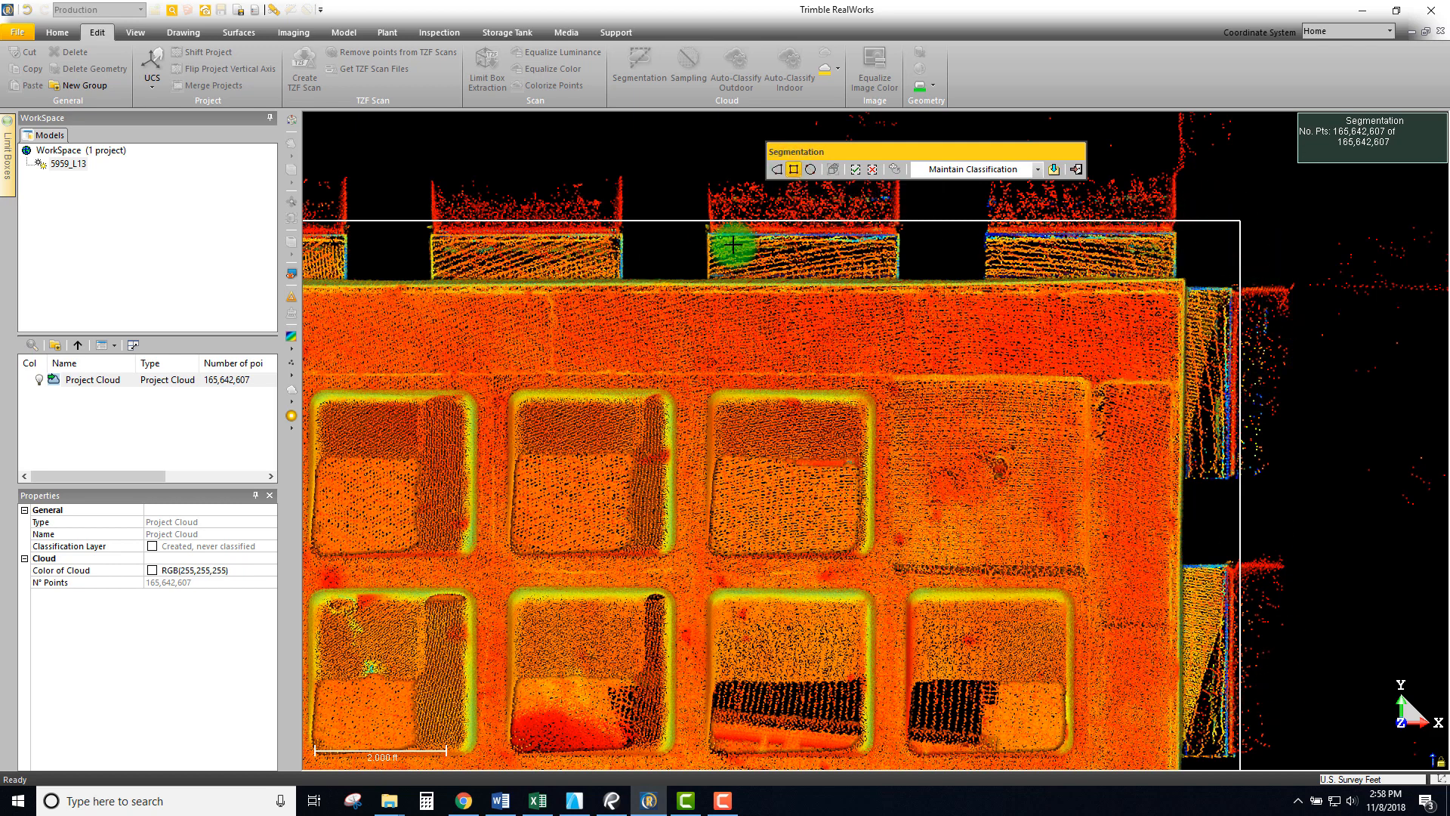
pyautogui.scroll(-3, 929, 336)
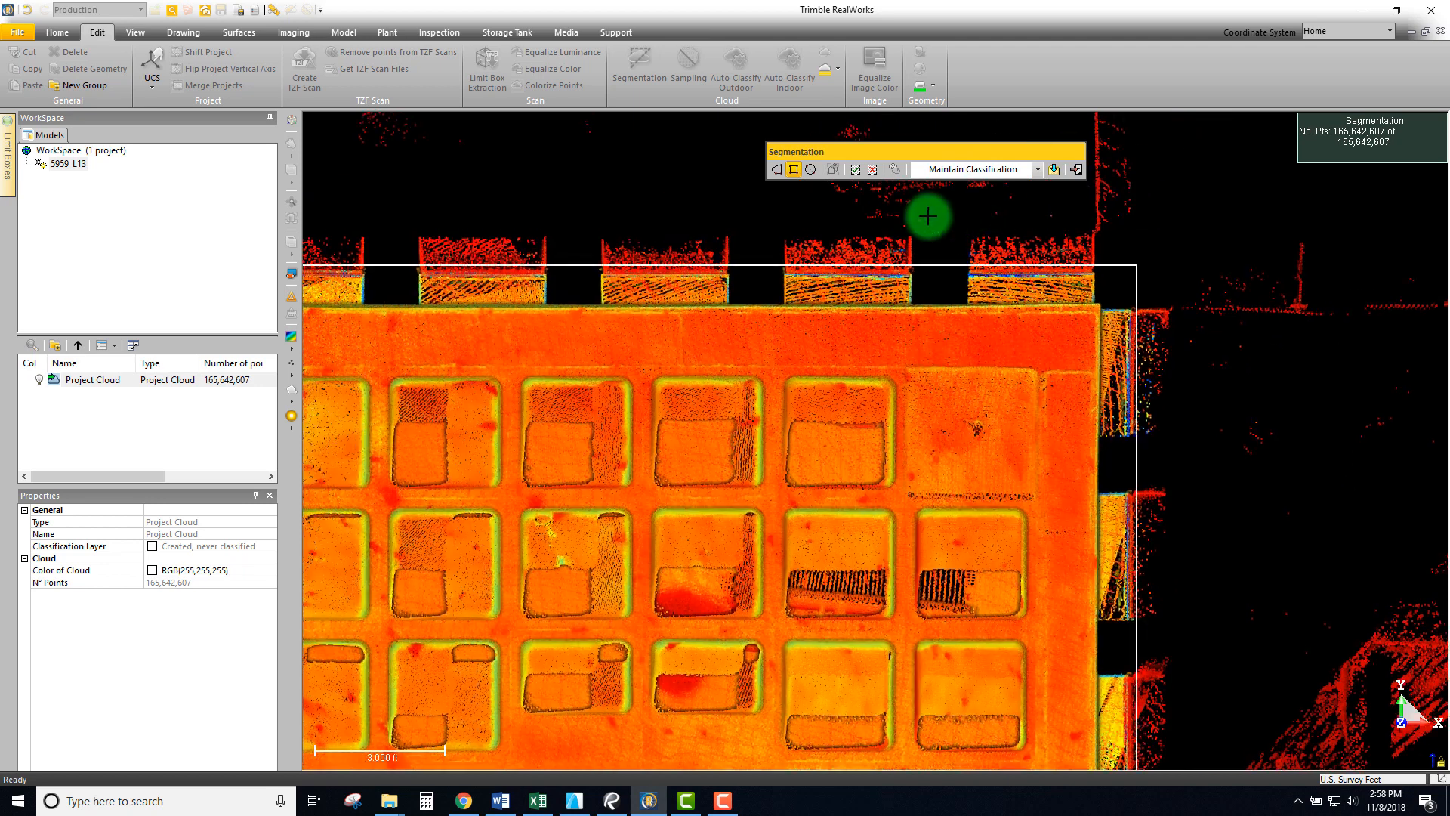
pyautogui.click(857, 171)
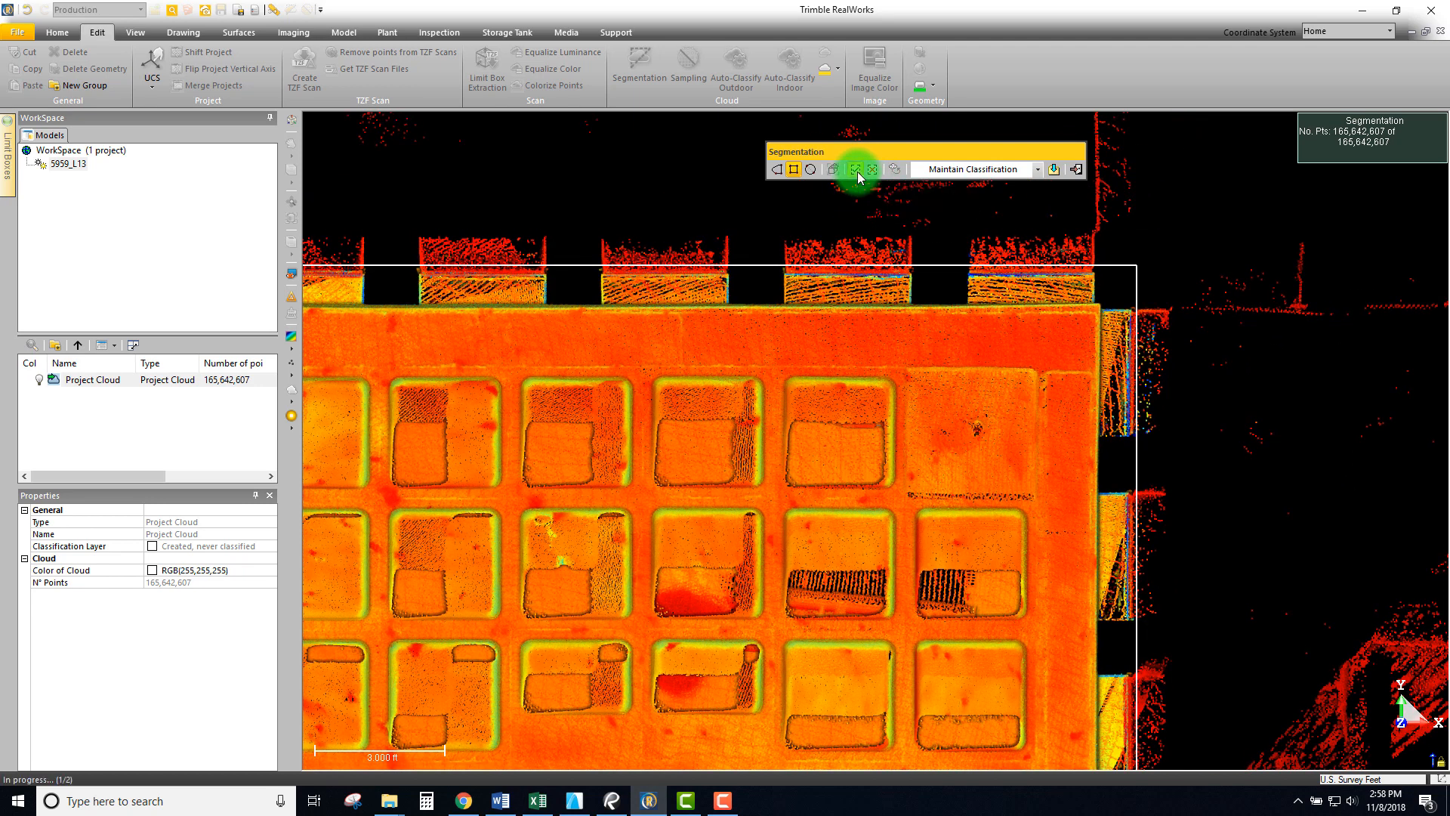
pyautogui.scroll(-6, 906, 363)
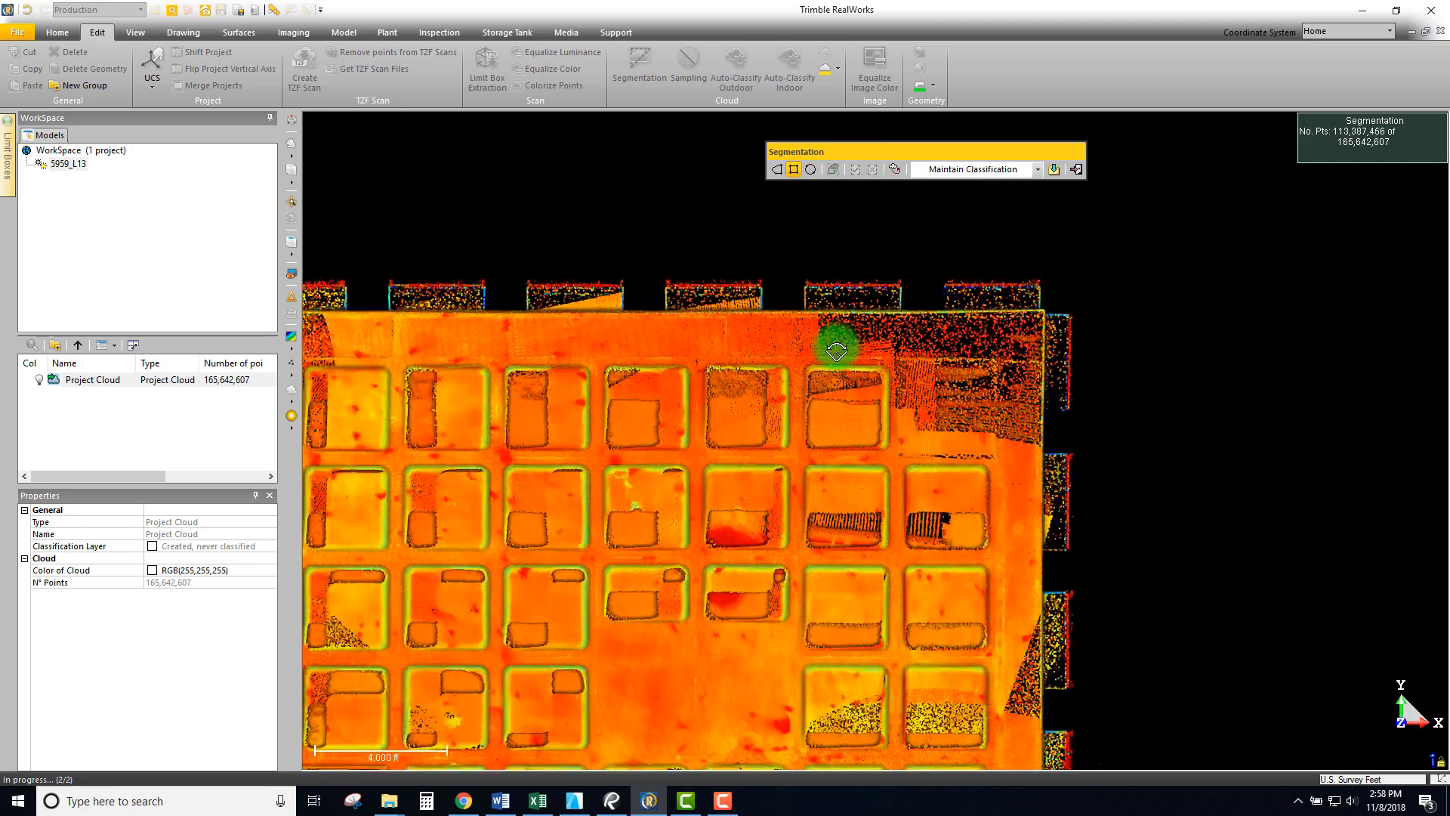
pyautogui.scroll(-4, 773, 380)
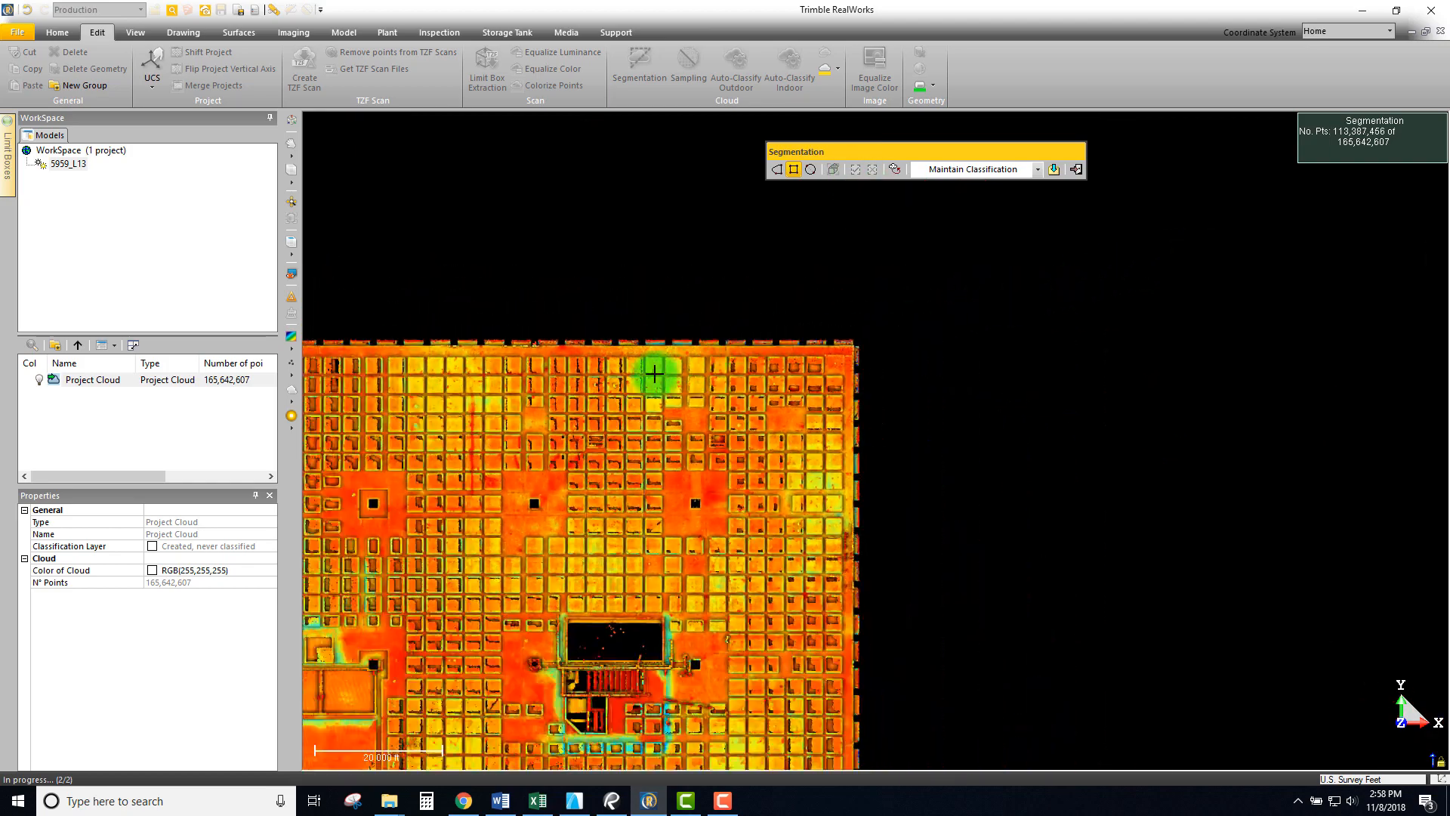
pyautogui.moveTo(984, 293); pyautogui.dragTo(1045, 340)
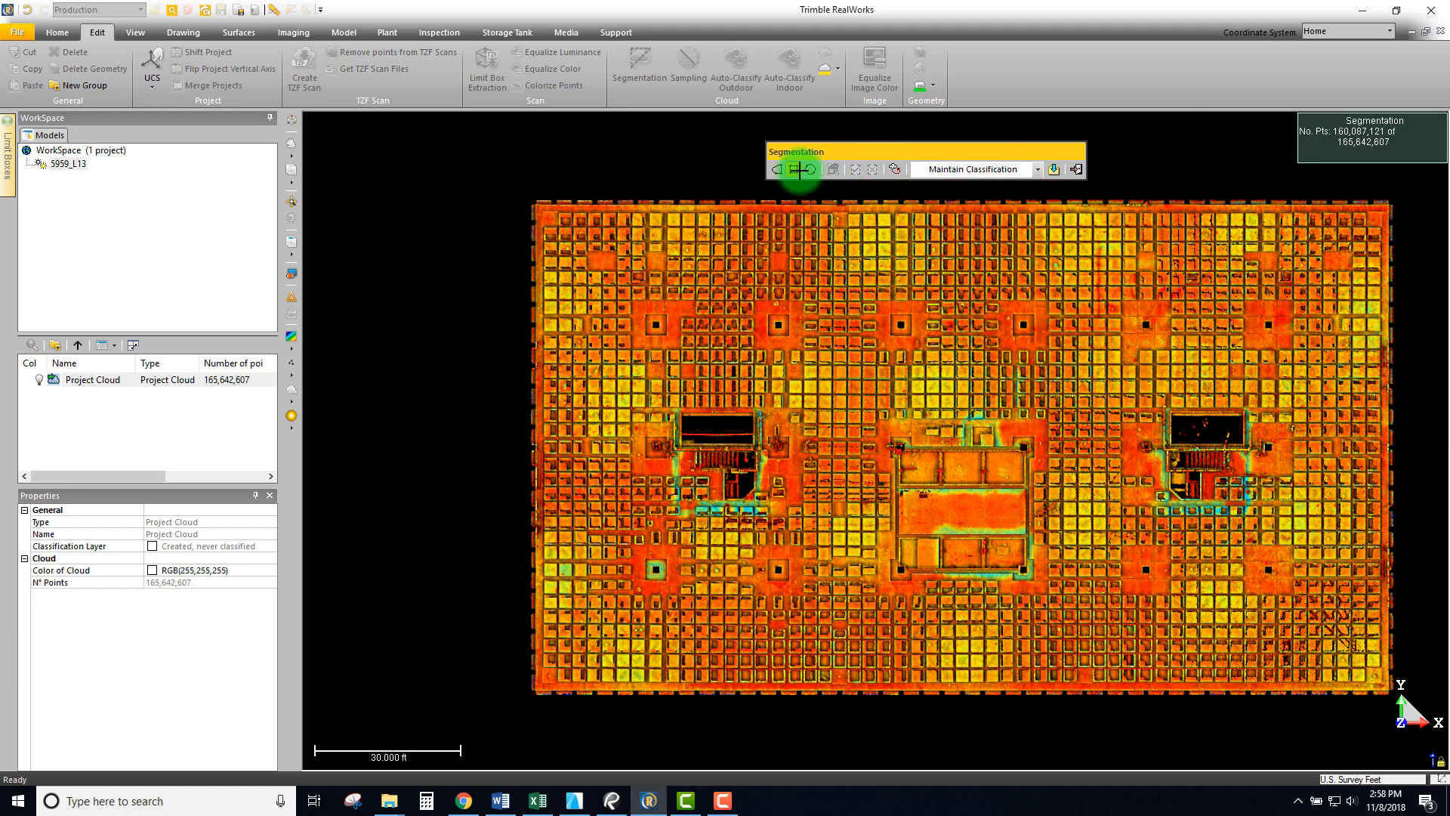
# - Switch to the Front view, zoom to the building's left end, and start fencing the slab band
pyautogui.click(294, 245)
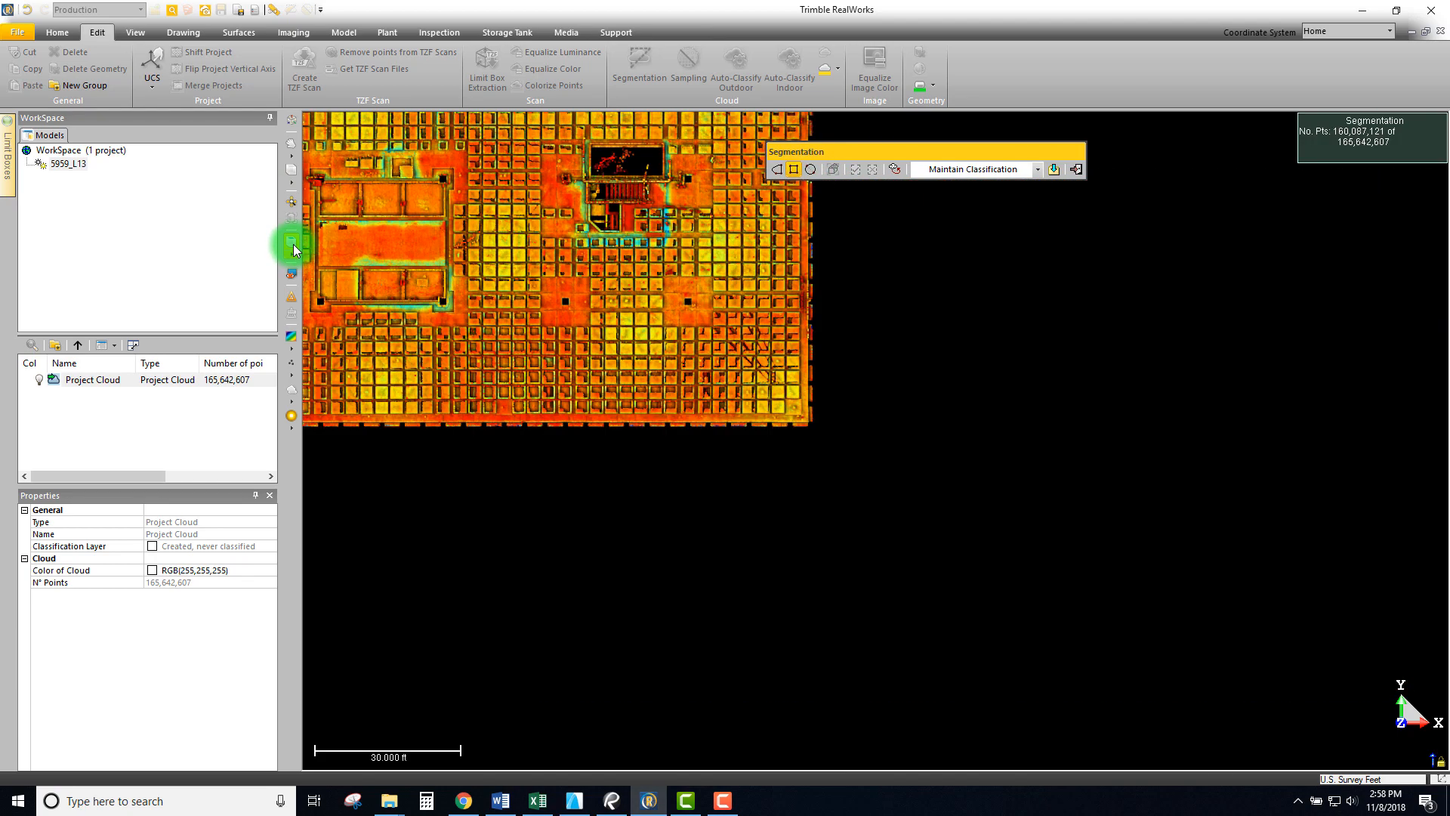
pyautogui.moveTo(562, 420); pyautogui.dragTo(571, 389)
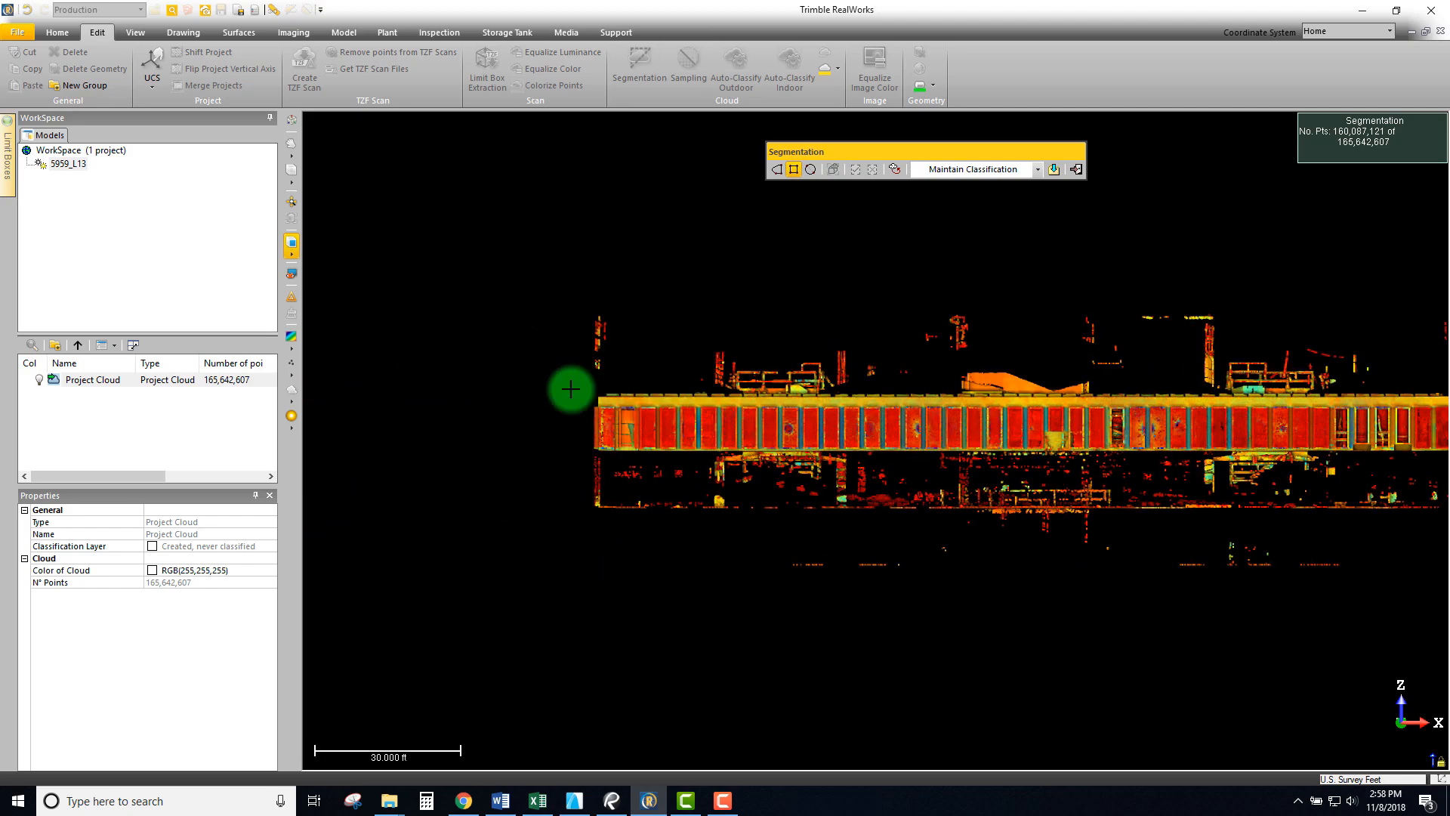
pyautogui.moveTo(1082, 459); pyautogui.dragTo(1042, 466, button='middle')
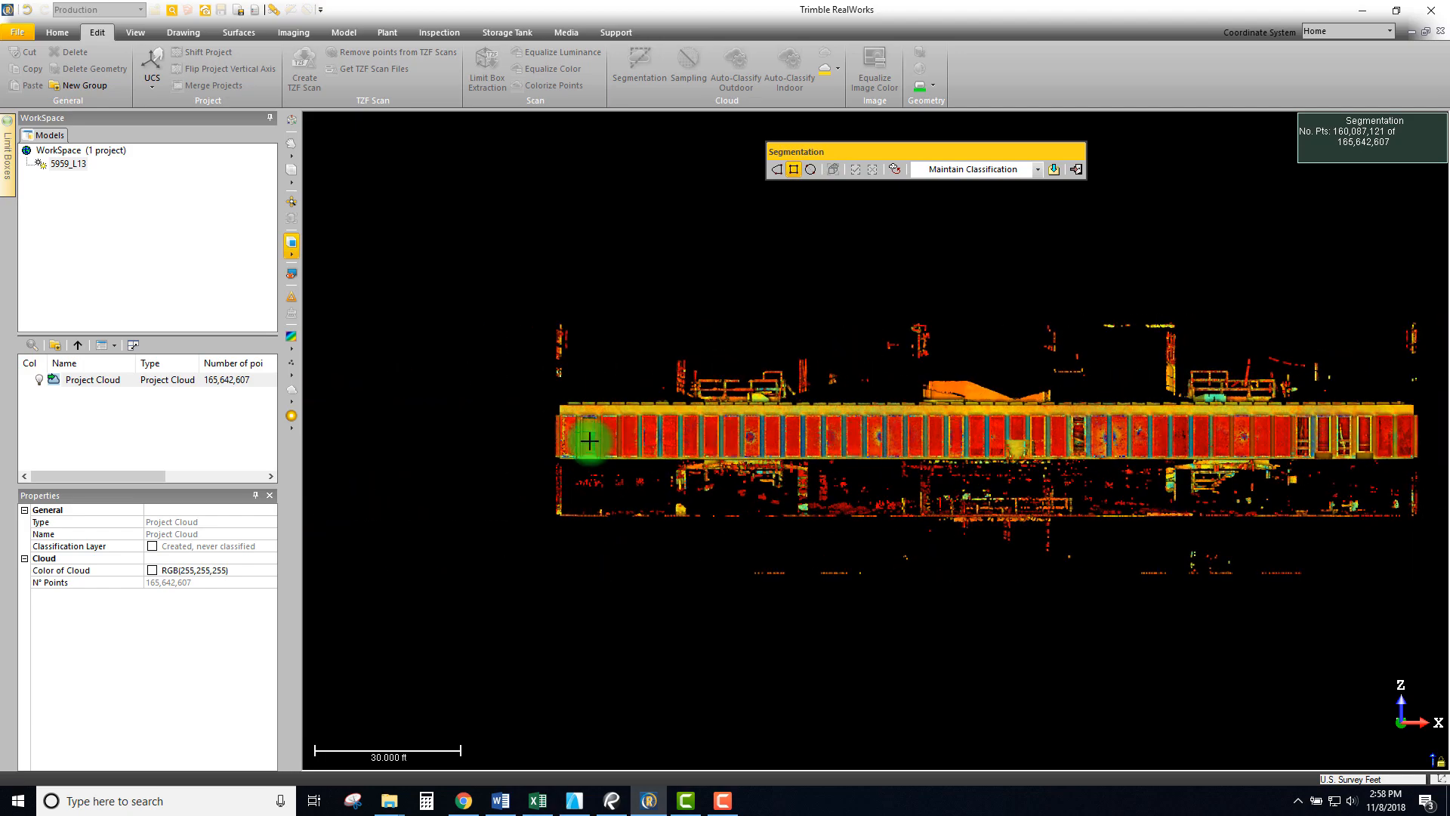
pyautogui.scroll(1, 589, 425)
pyautogui.scroll(7, 537, 388)
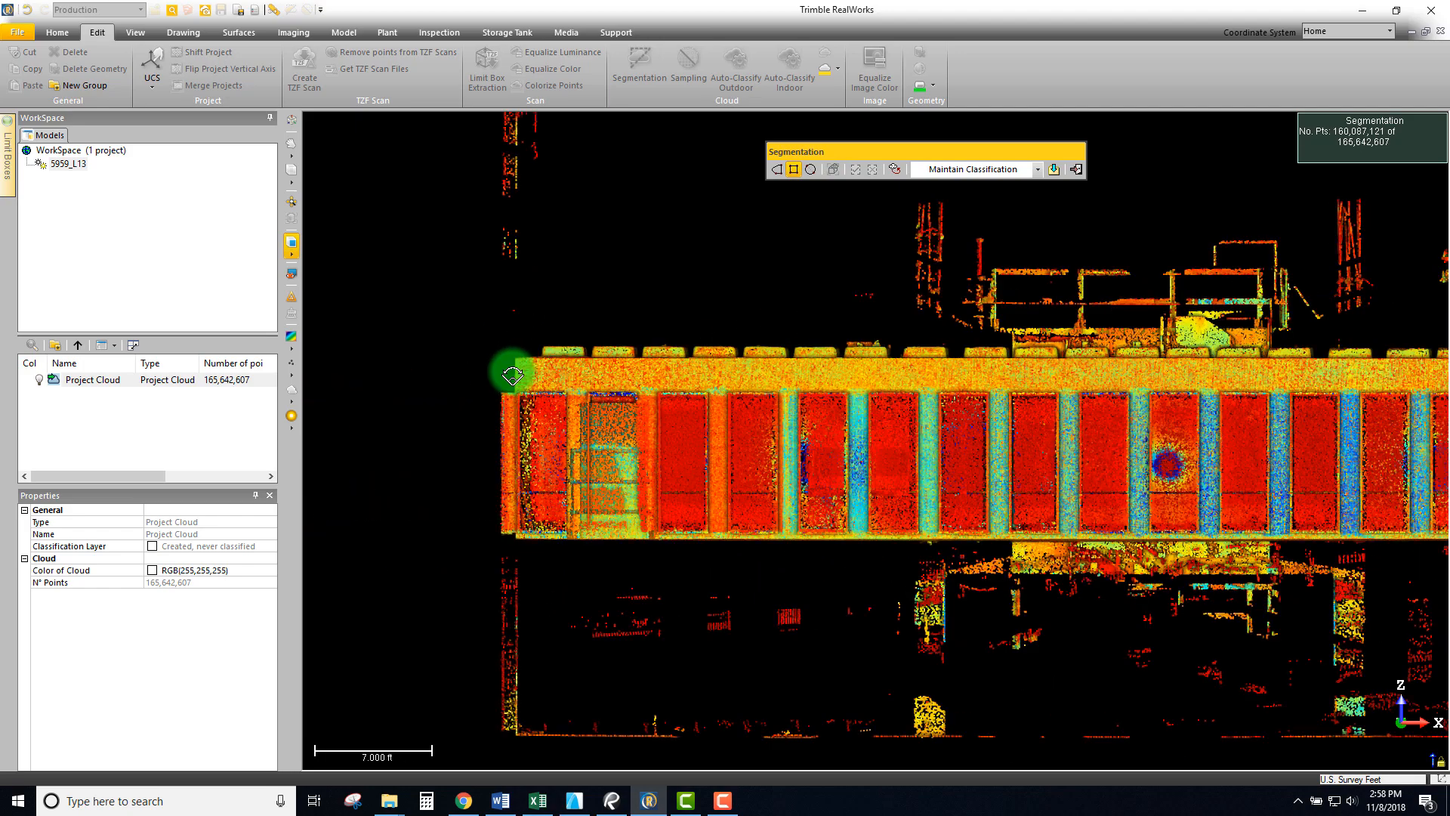
pyautogui.scroll(-1, 508, 346)
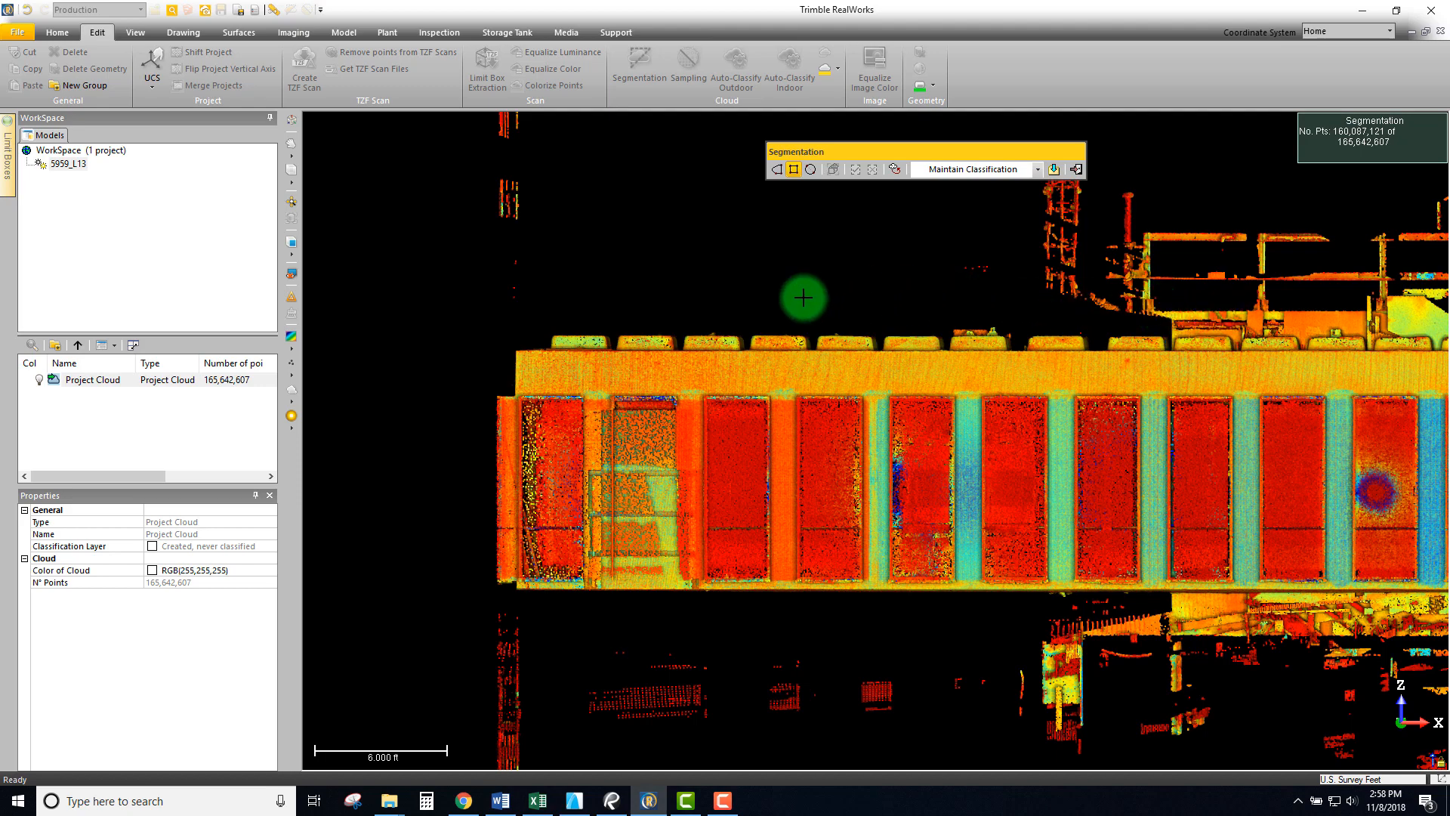
pyautogui.moveTo(469, 293); pyautogui.dragTo(1318, 606)
# - Close the fence below the slab's right end and keep the band inside, leaving 131,094,013 points
pyautogui.scroll(-1, 1118, 589)
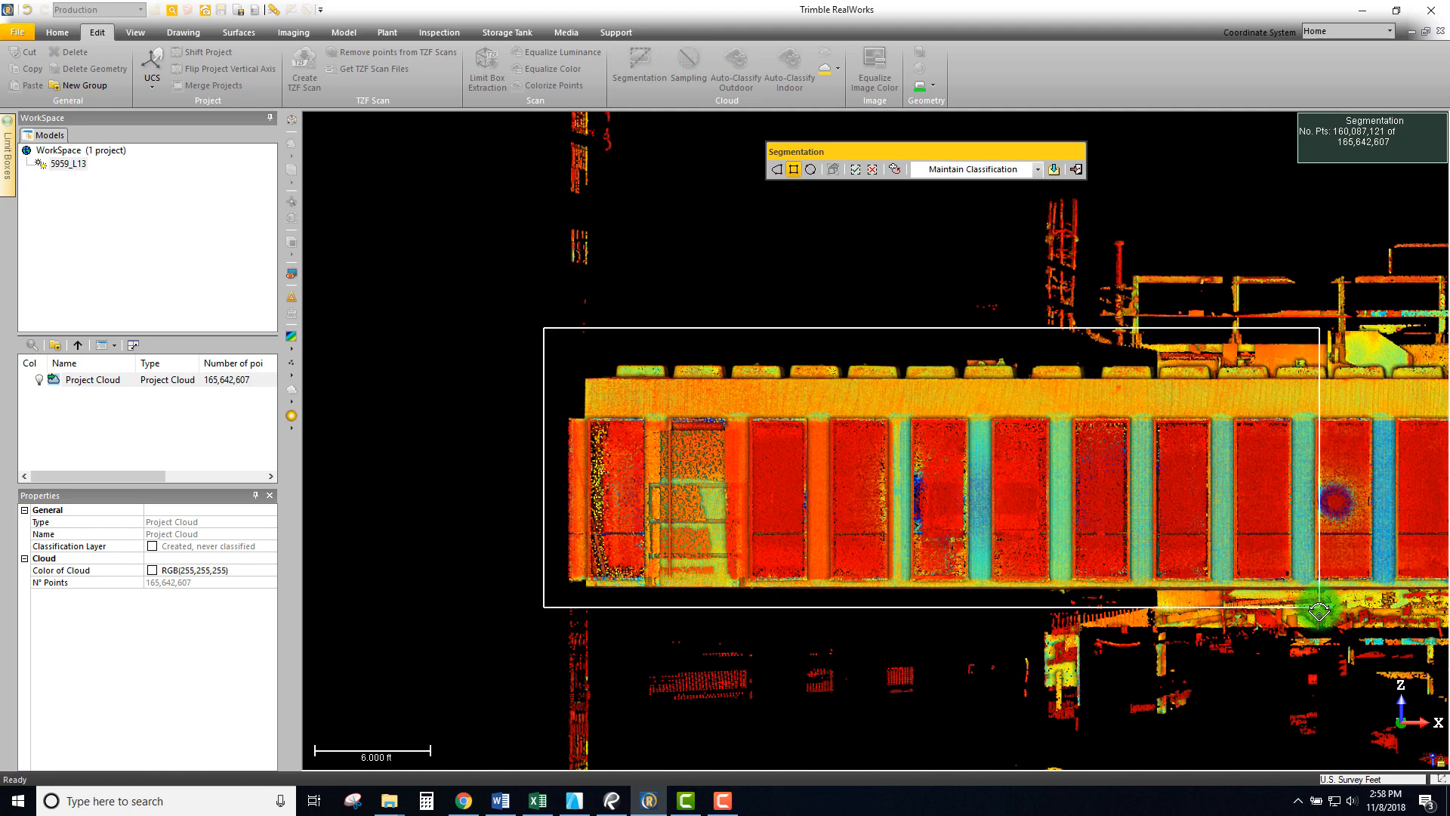
pyautogui.scroll(-4, 1318, 608)
pyautogui.moveTo(1380, 593); pyautogui.dragTo(521, 488, button='middle')
pyautogui.moveTo(730, 479); pyautogui.dragTo(529, 469, button='middle')
pyautogui.scroll(4, 1186, 477)
pyautogui.moveTo(1195, 486); pyautogui.dragTo(1333, 525, button='middle')
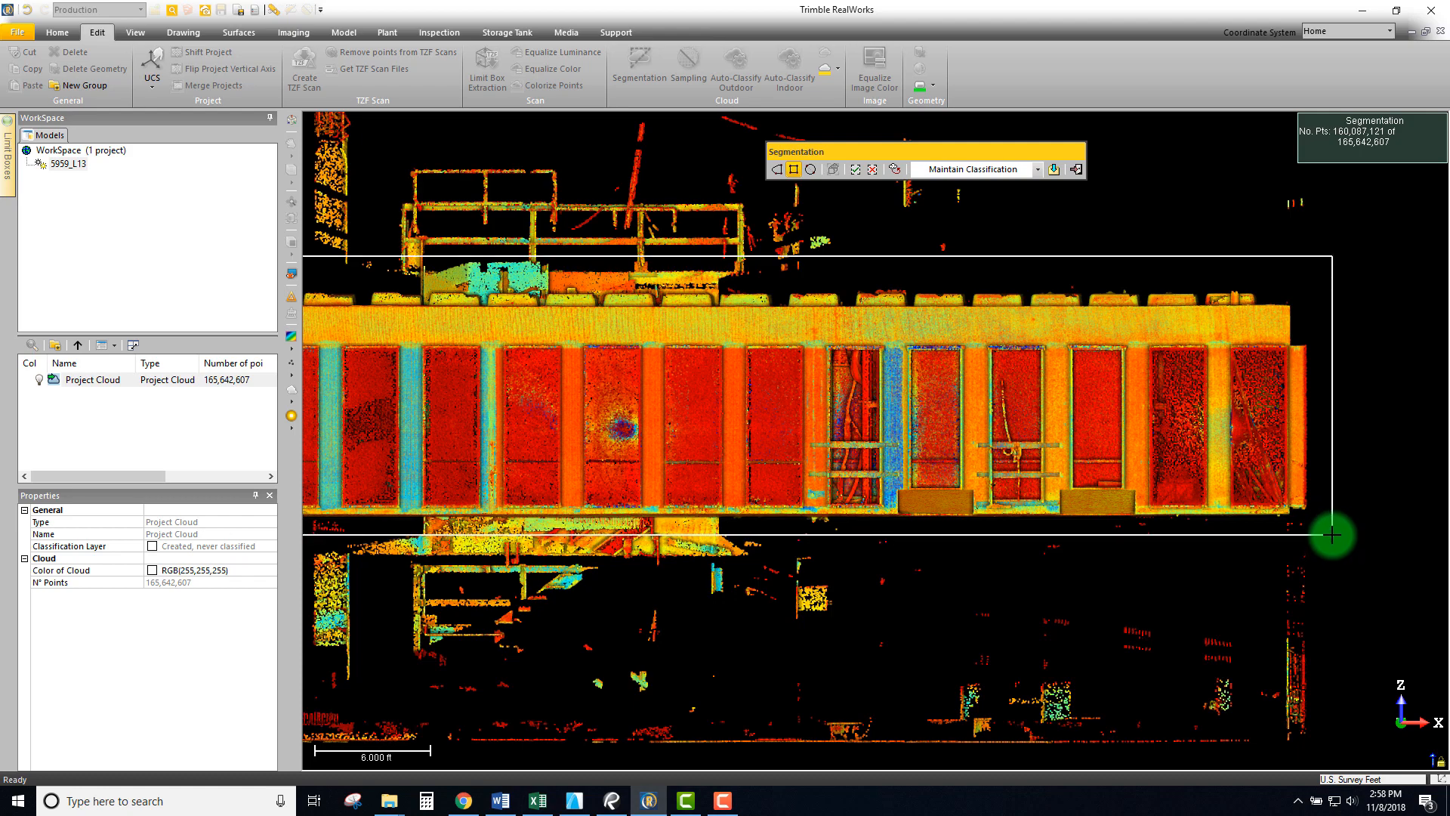
pyautogui.click(1332, 533)
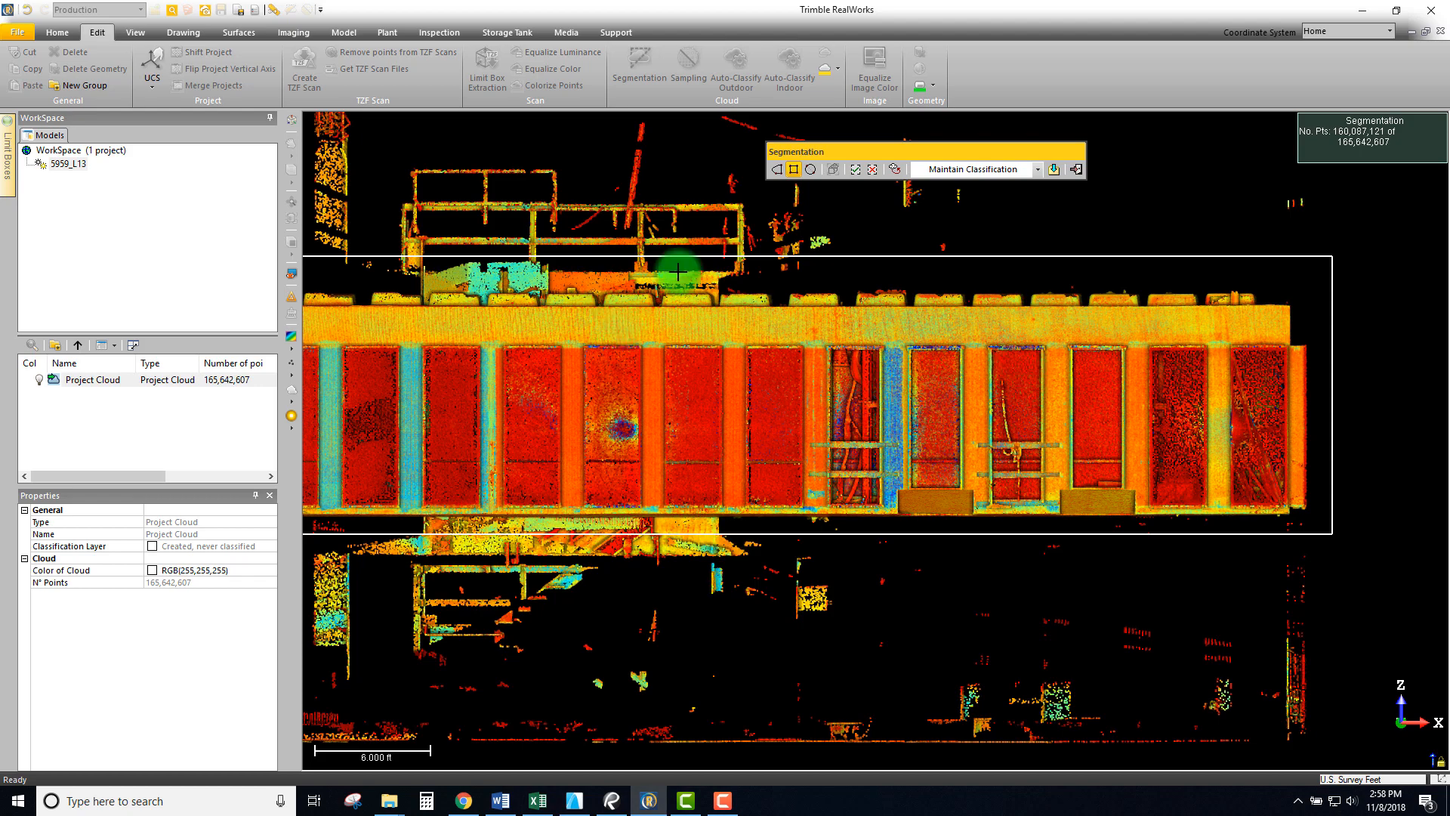
pyautogui.click(856, 171)
pyautogui.scroll(-5, 770, 423)
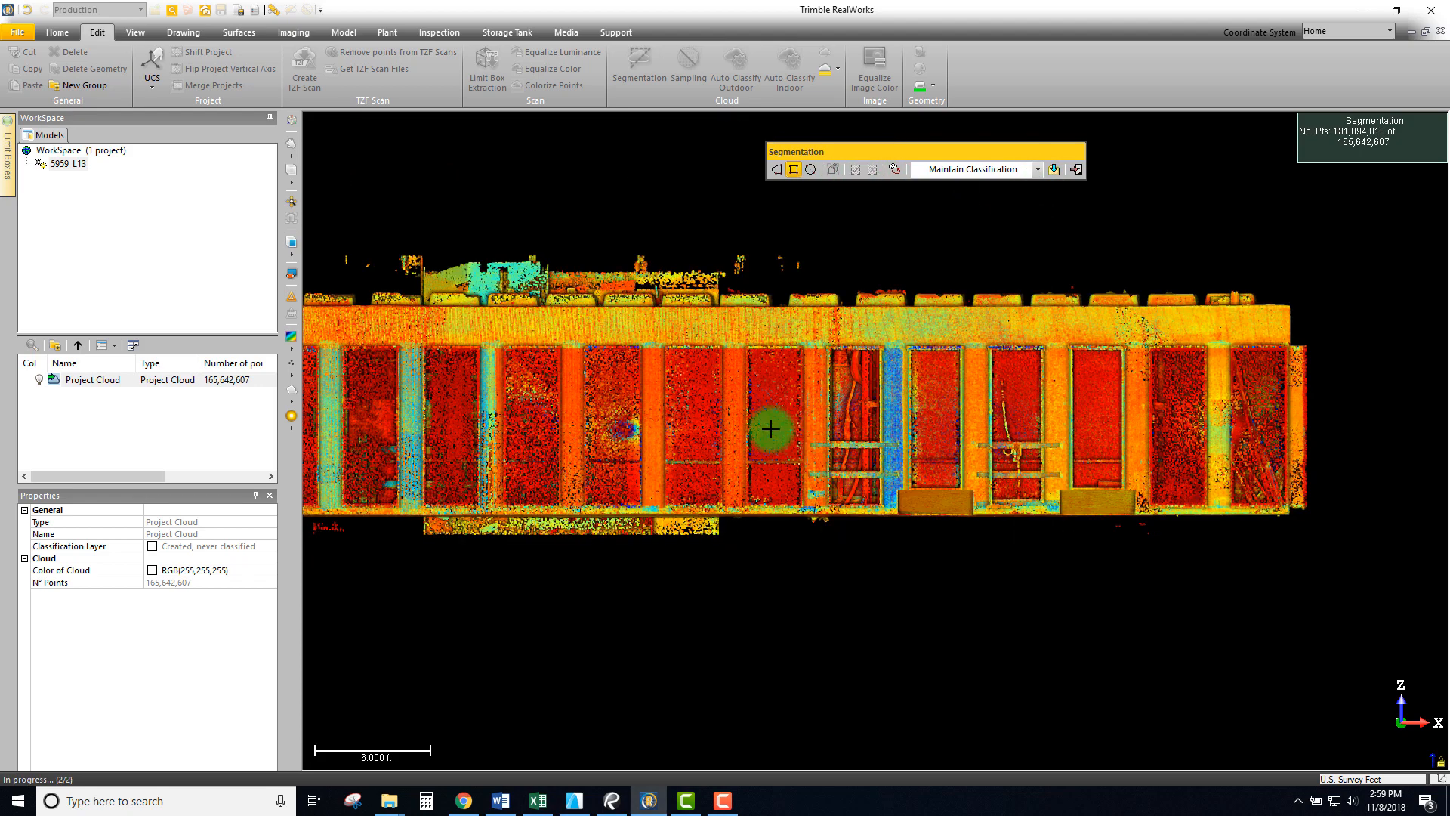
# - Switch to polygon fencing and frame a straight front elevation view centred on the slab
pyautogui.moveTo(874, 437); pyautogui.dragTo(587, 438)
pyautogui.scroll(6, 587, 438)
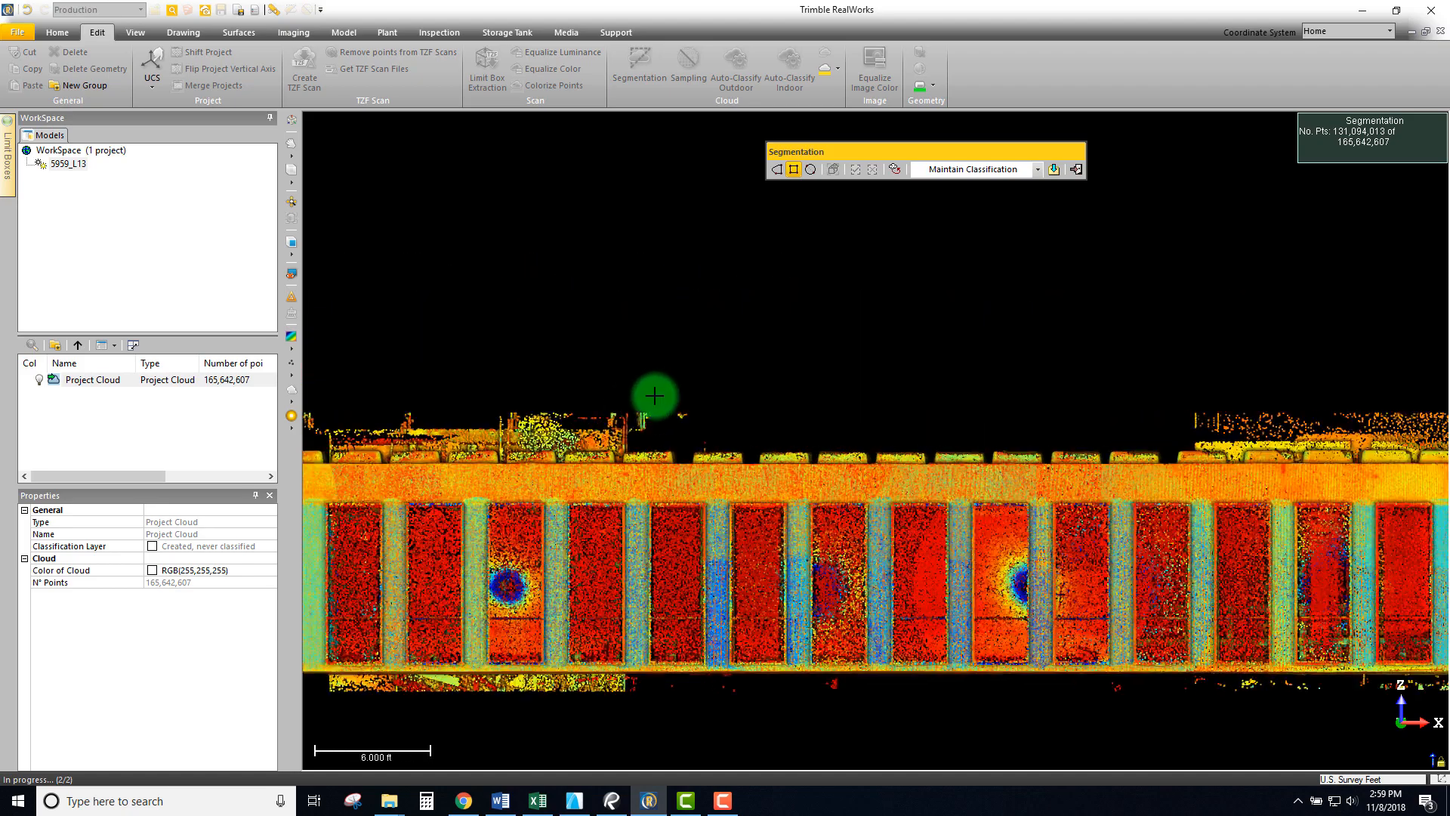
pyautogui.scroll(1, 568, 436)
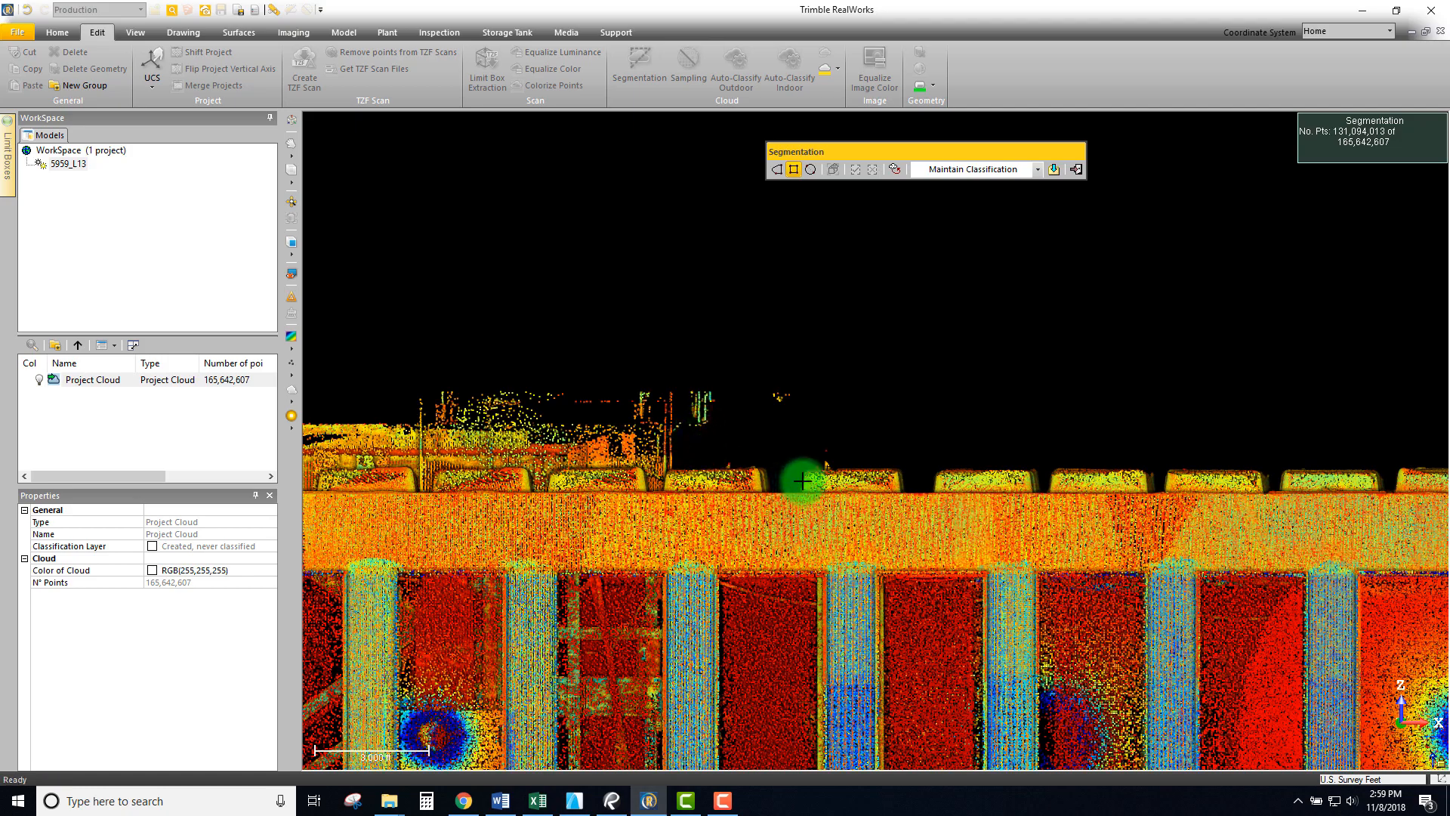
pyautogui.click(778, 168)
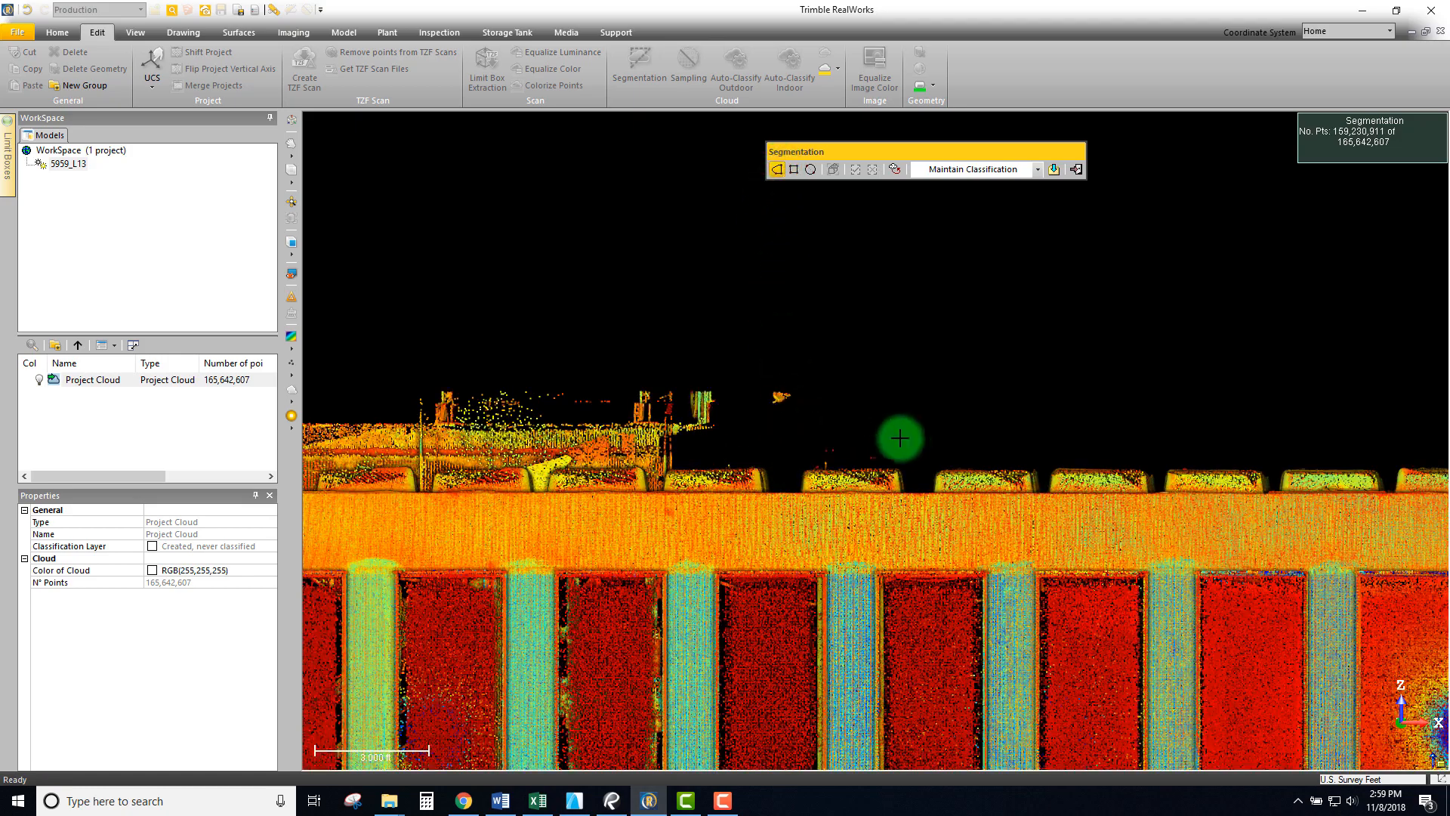
pyautogui.moveTo(867, 437)
pyautogui.mouseDown(button='middle')
pyautogui.moveTo(851, 437)
pyautogui.moveTo(845, 461)
pyautogui.moveTo(848, 430)
pyautogui.moveTo(868, 434)
pyautogui.moveTo(853, 446)
pyautogui.mouseUp(button='middle')
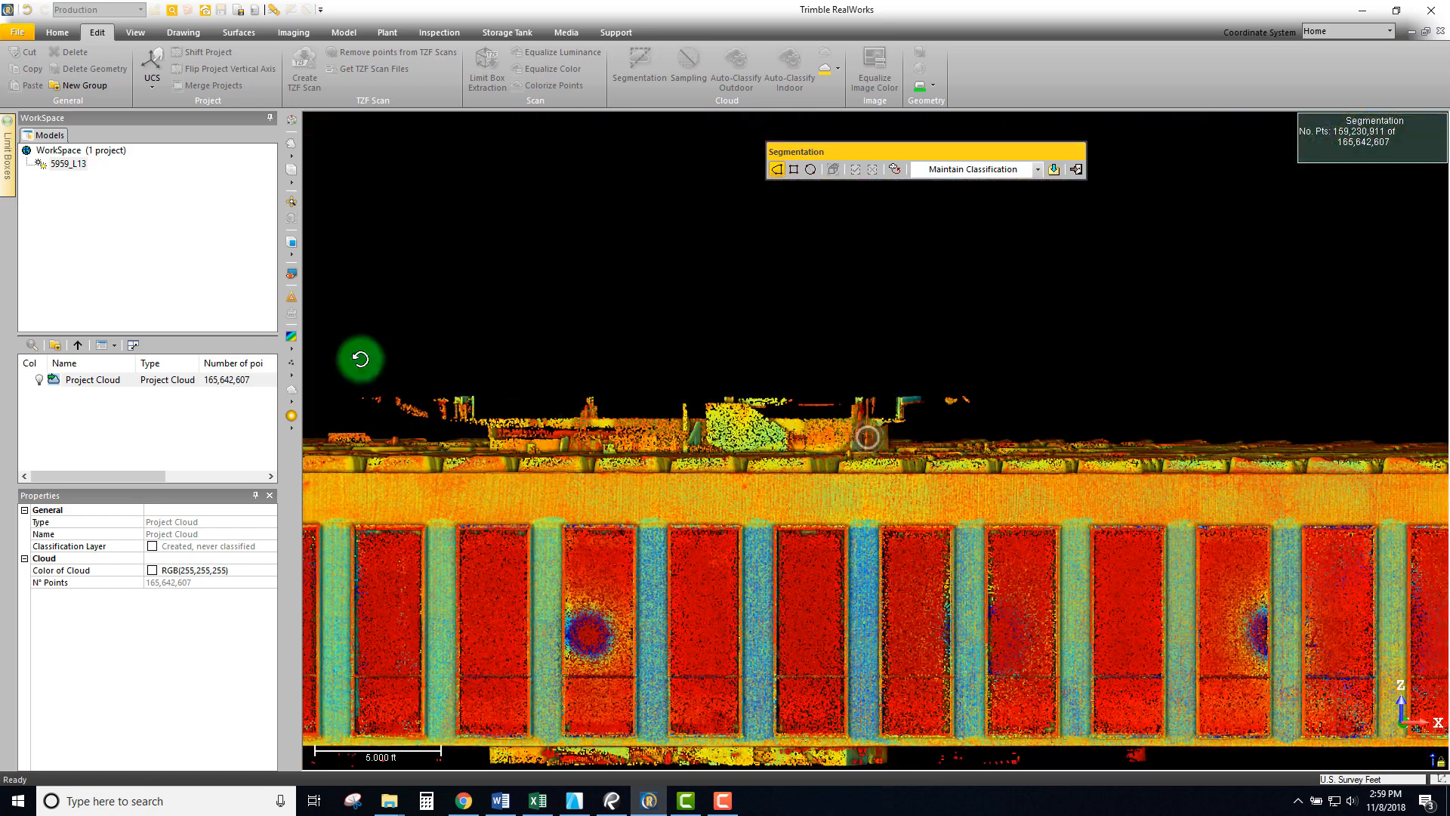
pyautogui.click(295, 251)
pyautogui.click(758, 418)
pyautogui.scroll(5, 782, 436)
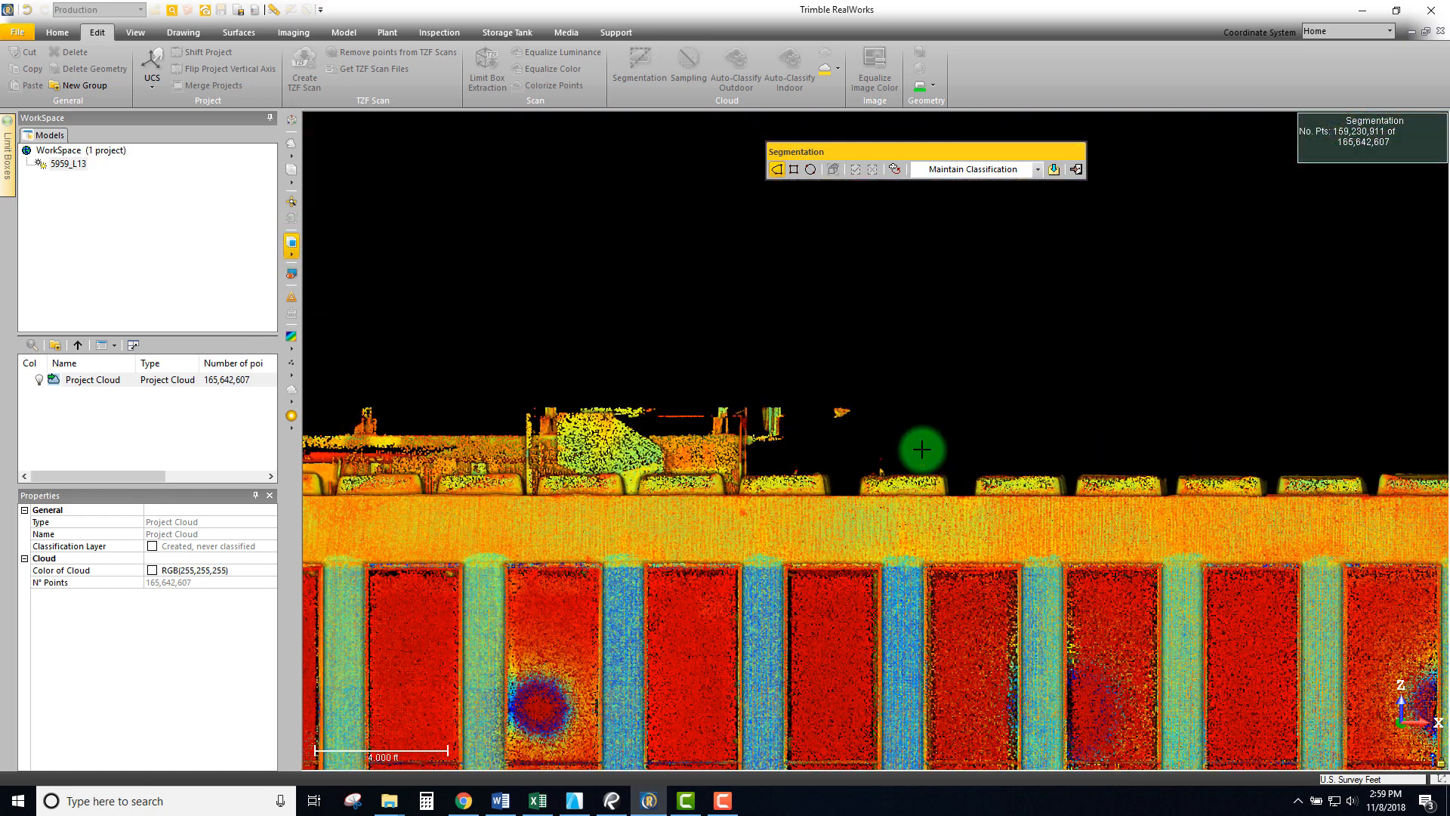
# - Fence the floating stray points with a polygon and keep only the points outside it
pyautogui.click(950, 428)
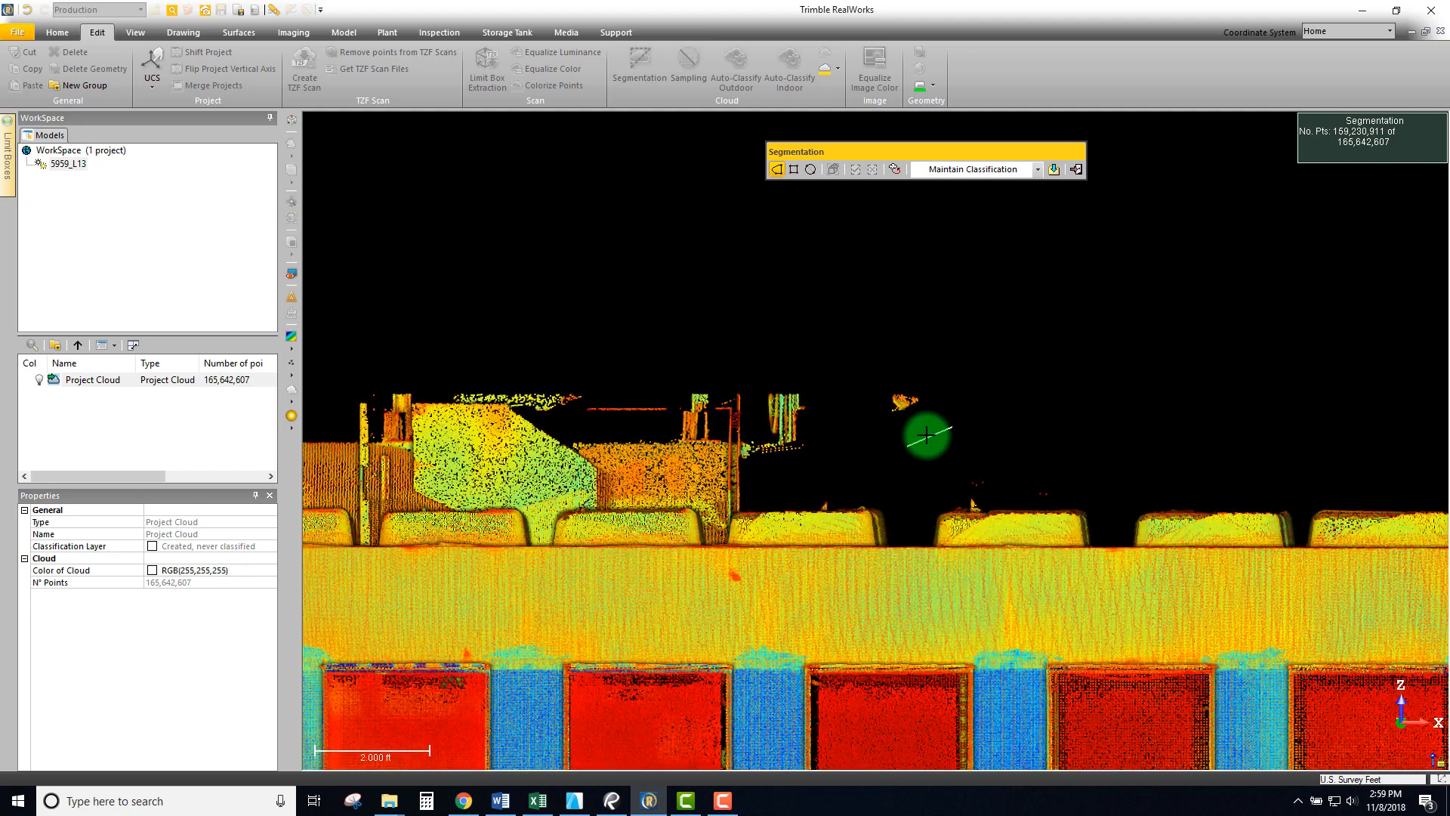
pyautogui.click(854, 439)
pyautogui.click(752, 151)
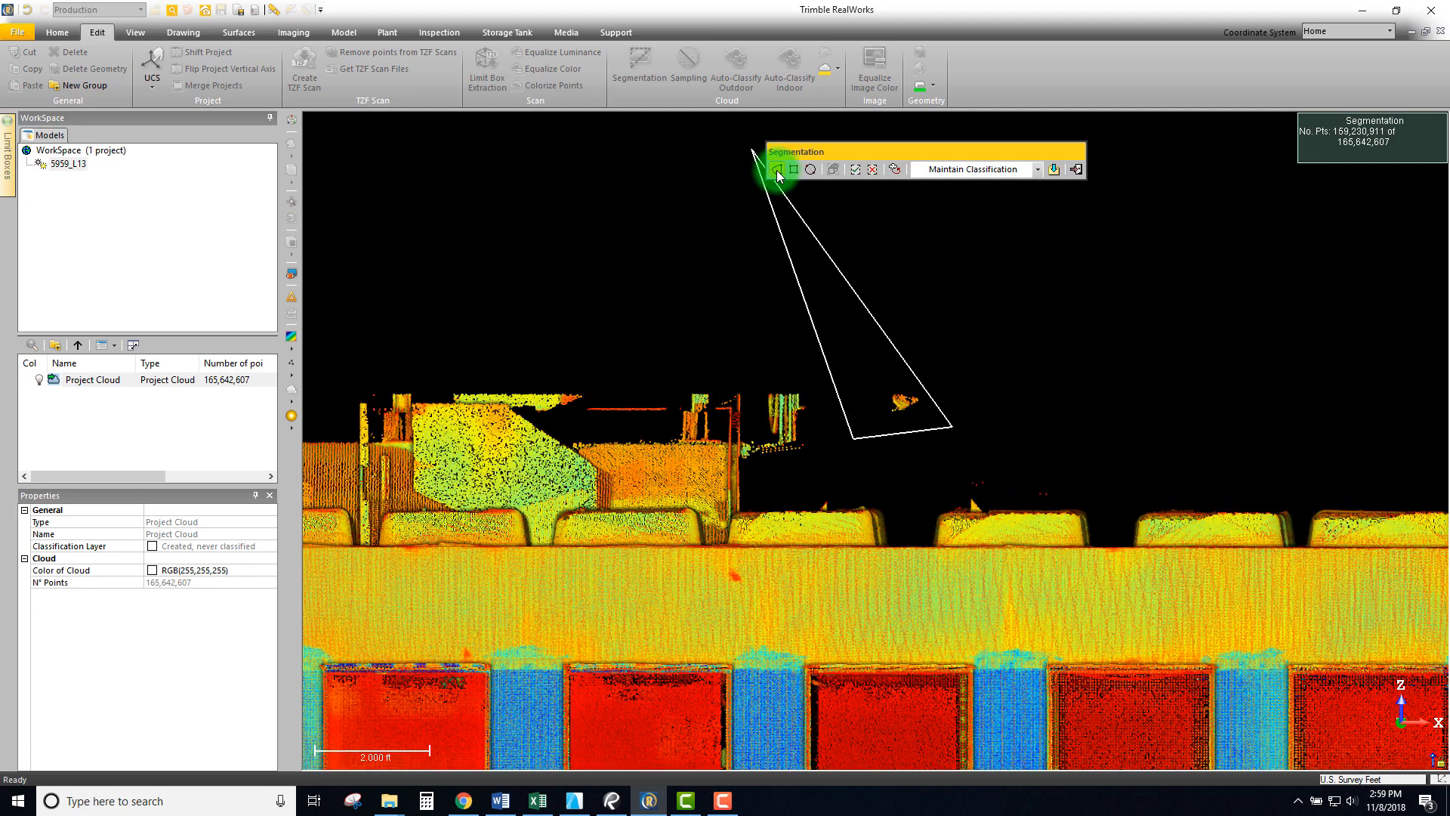
pyautogui.click(818, 330)
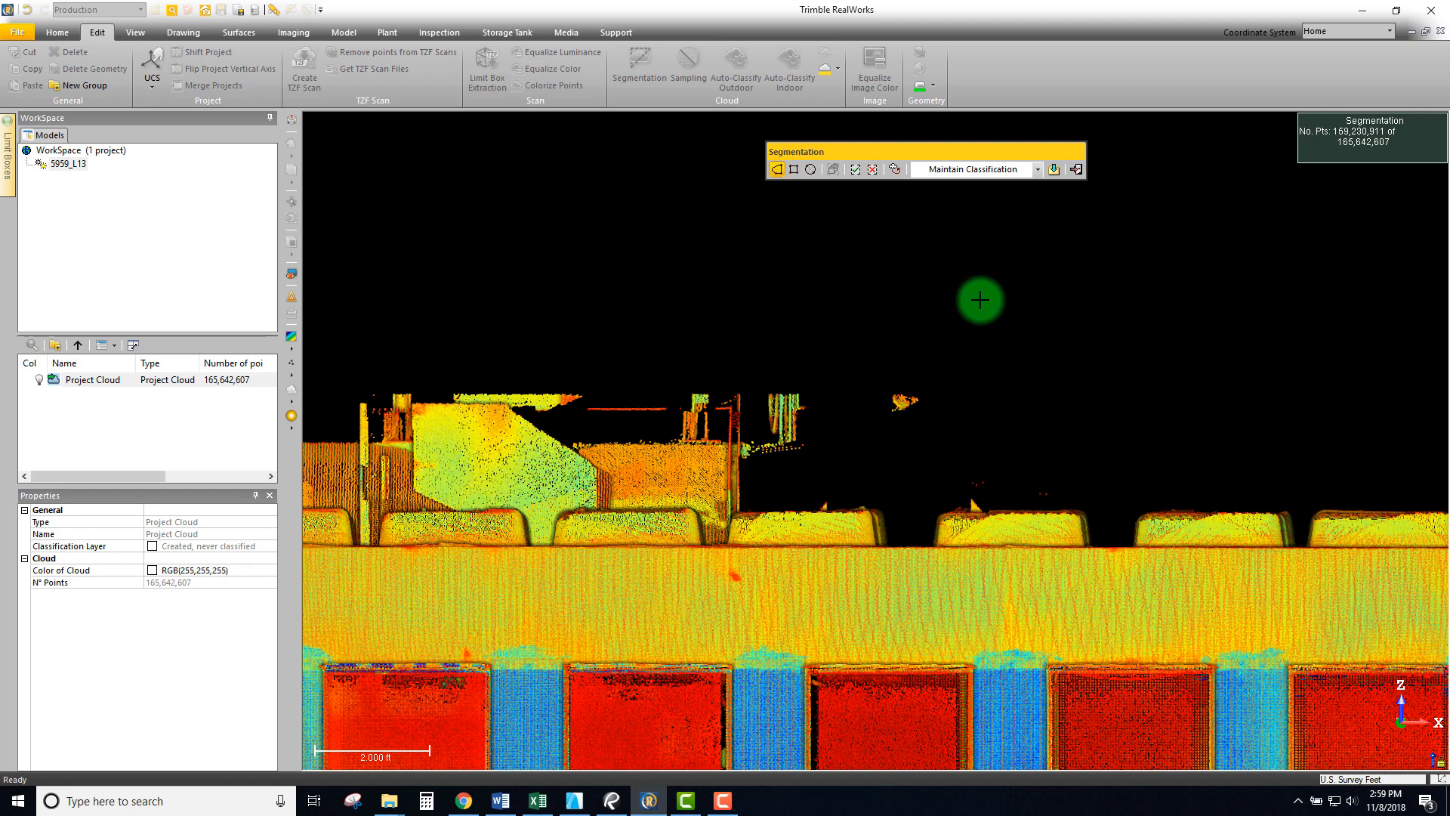
pyautogui.click(986, 306)
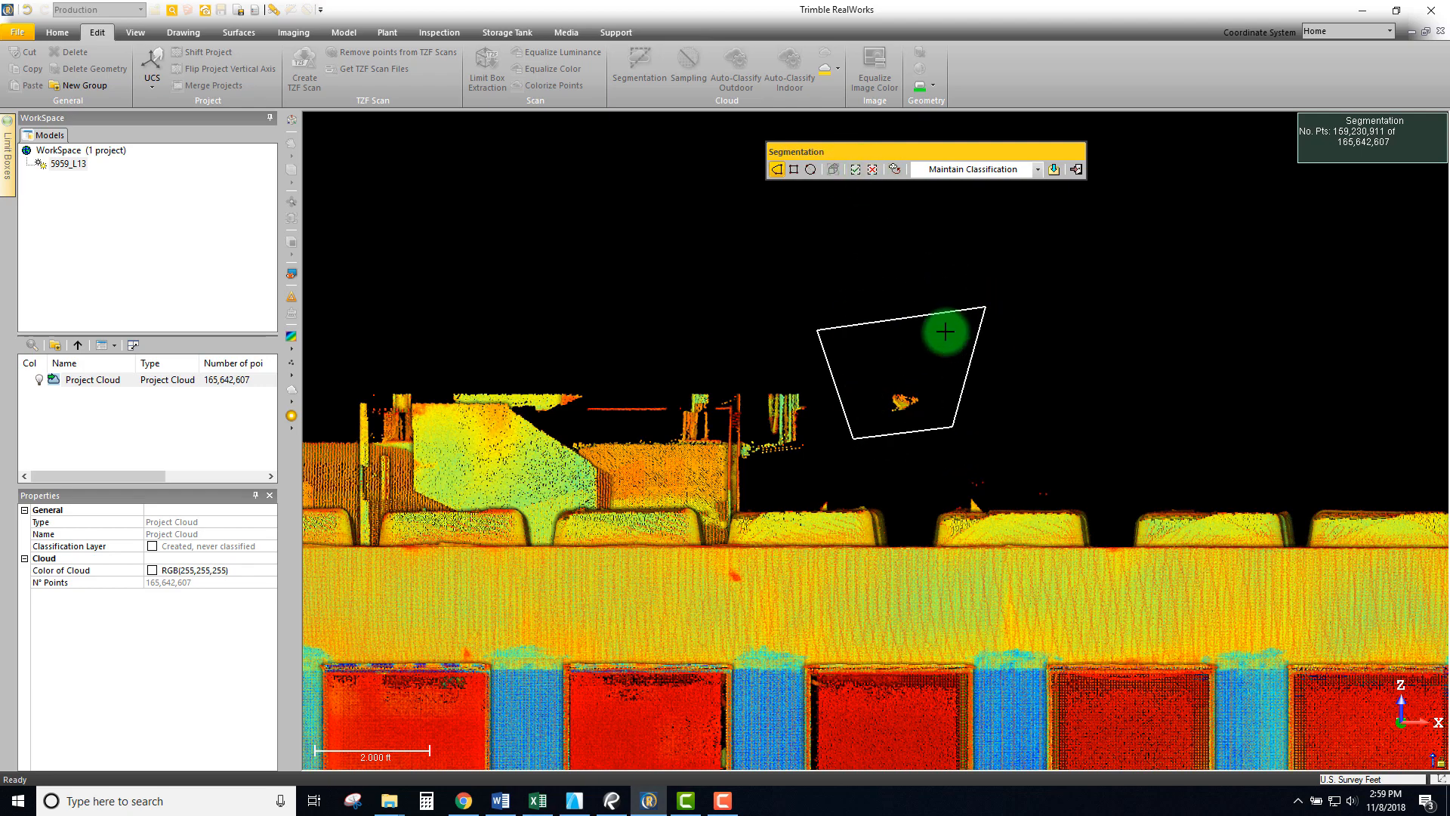
pyautogui.click(873, 170)
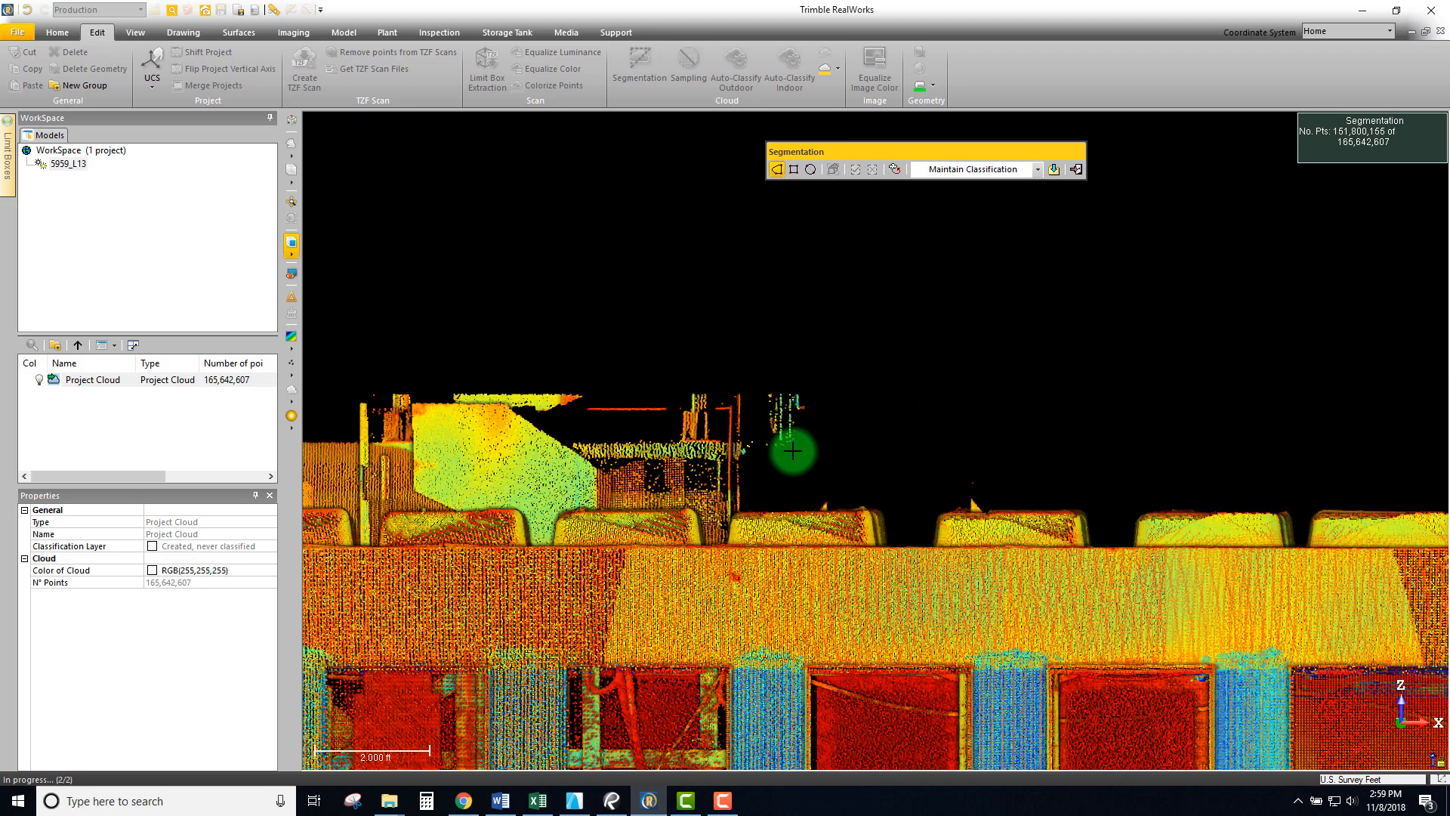
# - Zoom out to an oblique top view of the building and move the Segmentation toolbar off the cloud
pyautogui.scroll(-5, 790, 450)
pyautogui.scroll(-5, 689, 460)
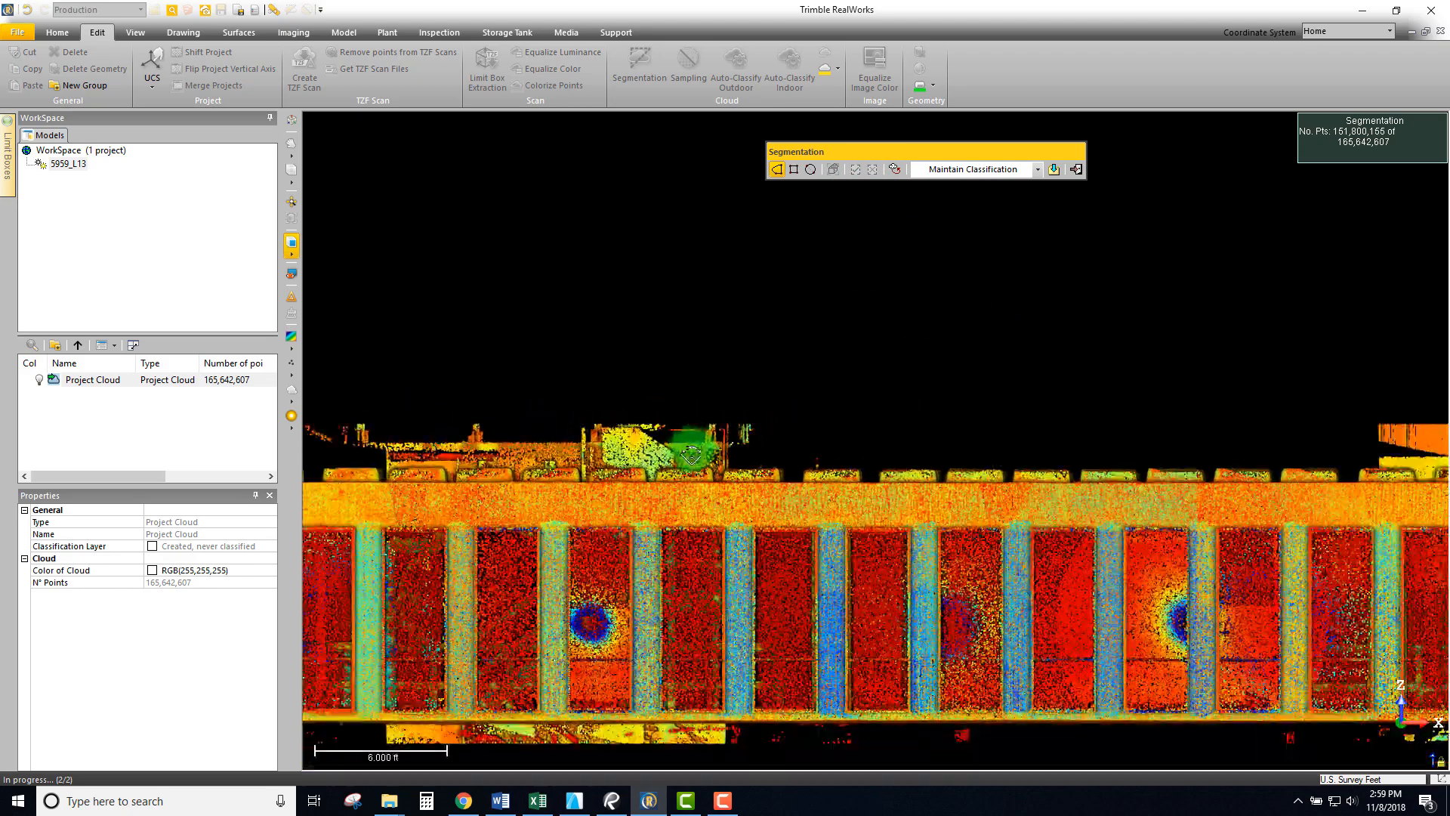
pyautogui.scroll(-8, 715, 491)
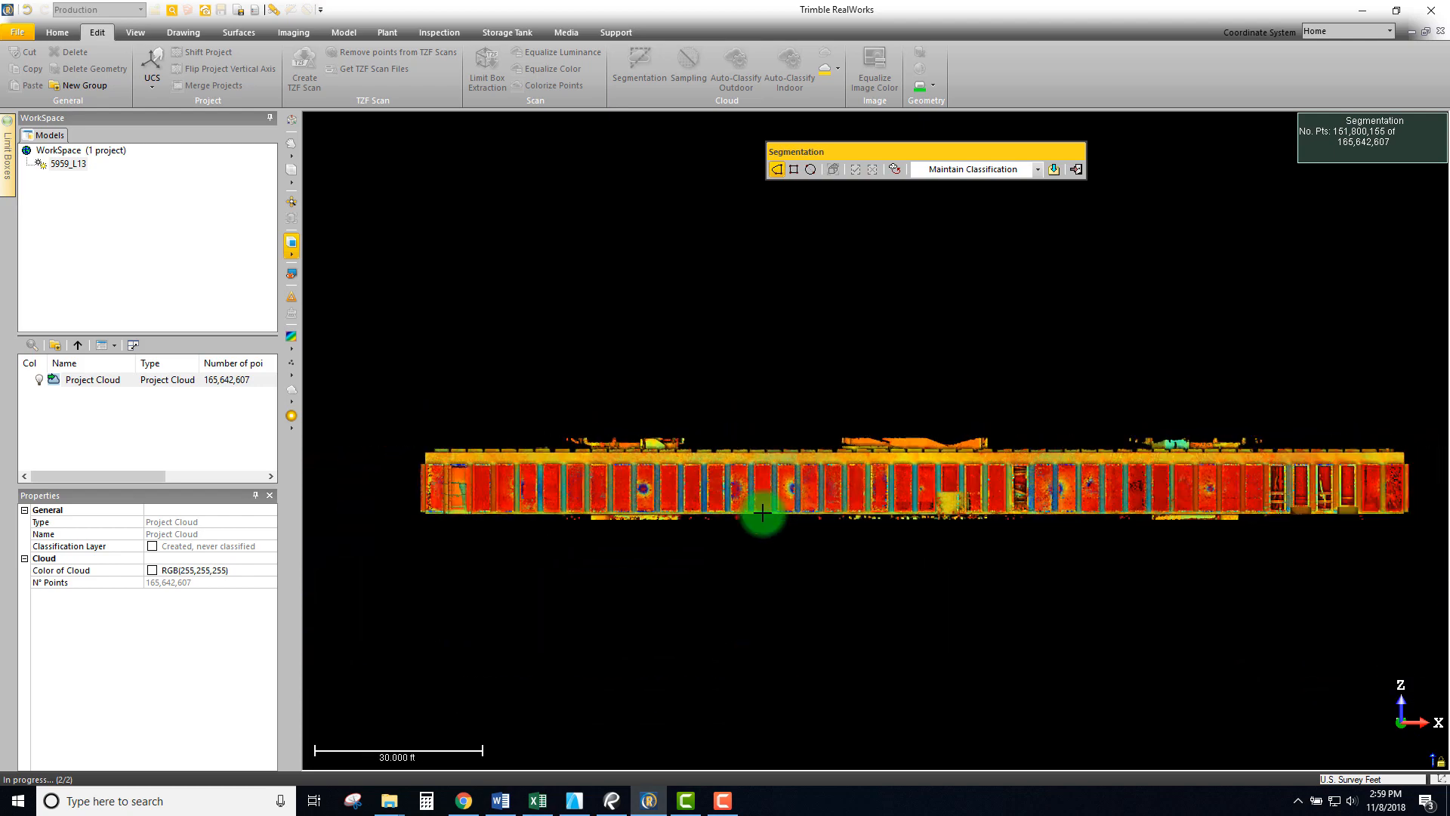
pyautogui.scroll(-1, 741, 470)
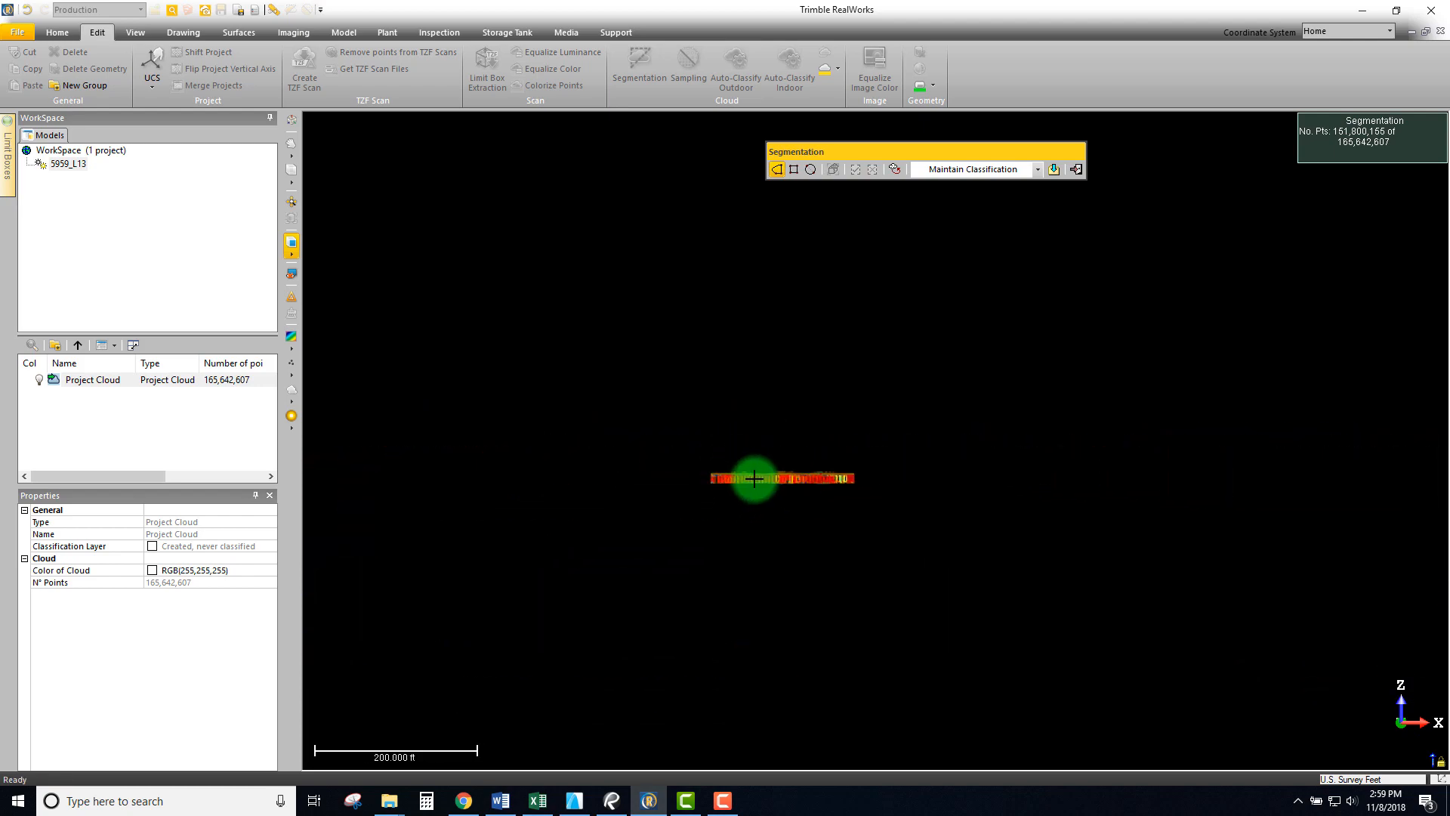
pyautogui.scroll(3, 757, 479)
pyautogui.moveTo(764, 475); pyautogui.dragTo(701, 410)
pyautogui.scroll(3, 702, 410)
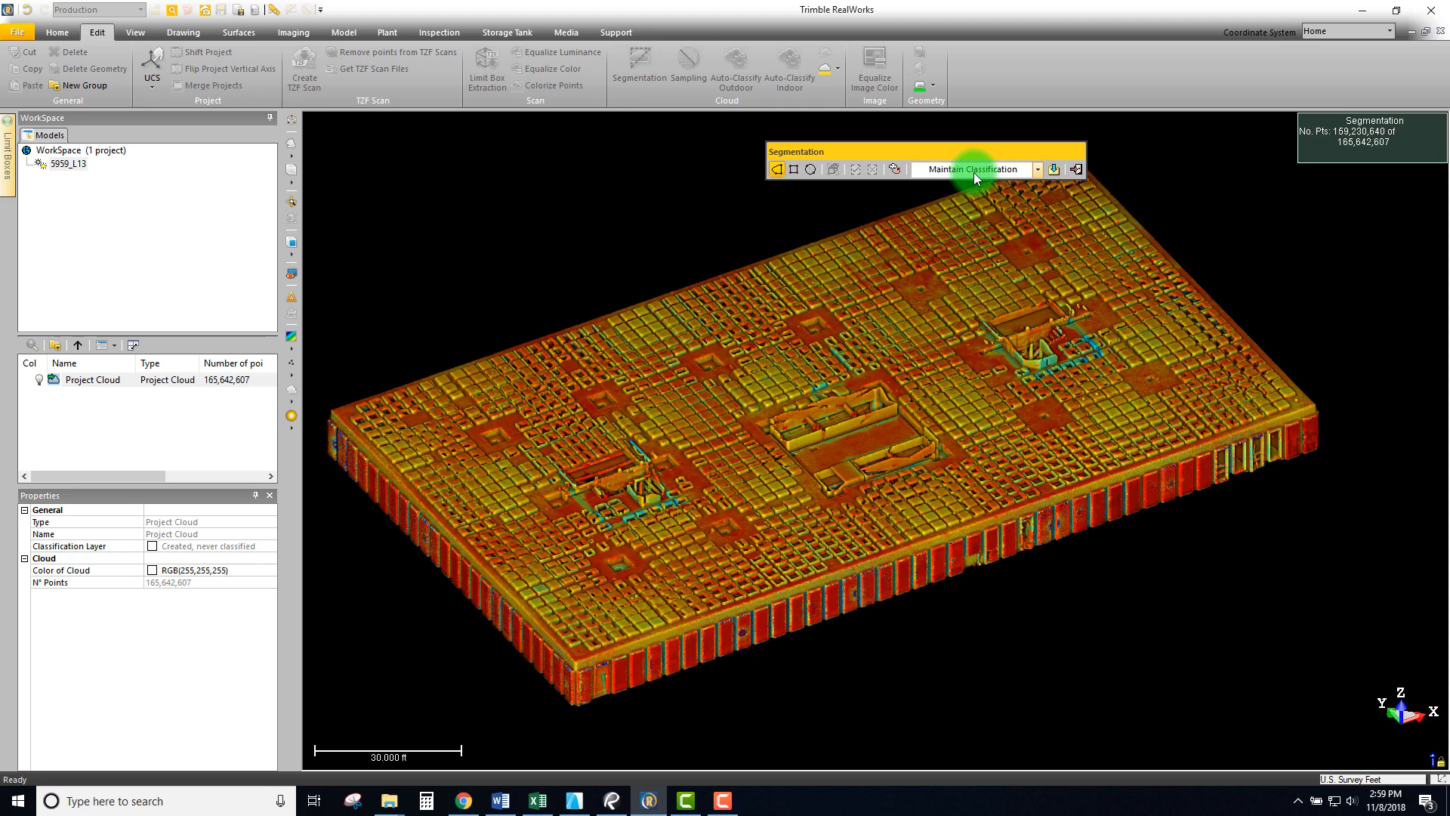
pyautogui.moveTo(897, 146); pyautogui.dragTo(809, 131)
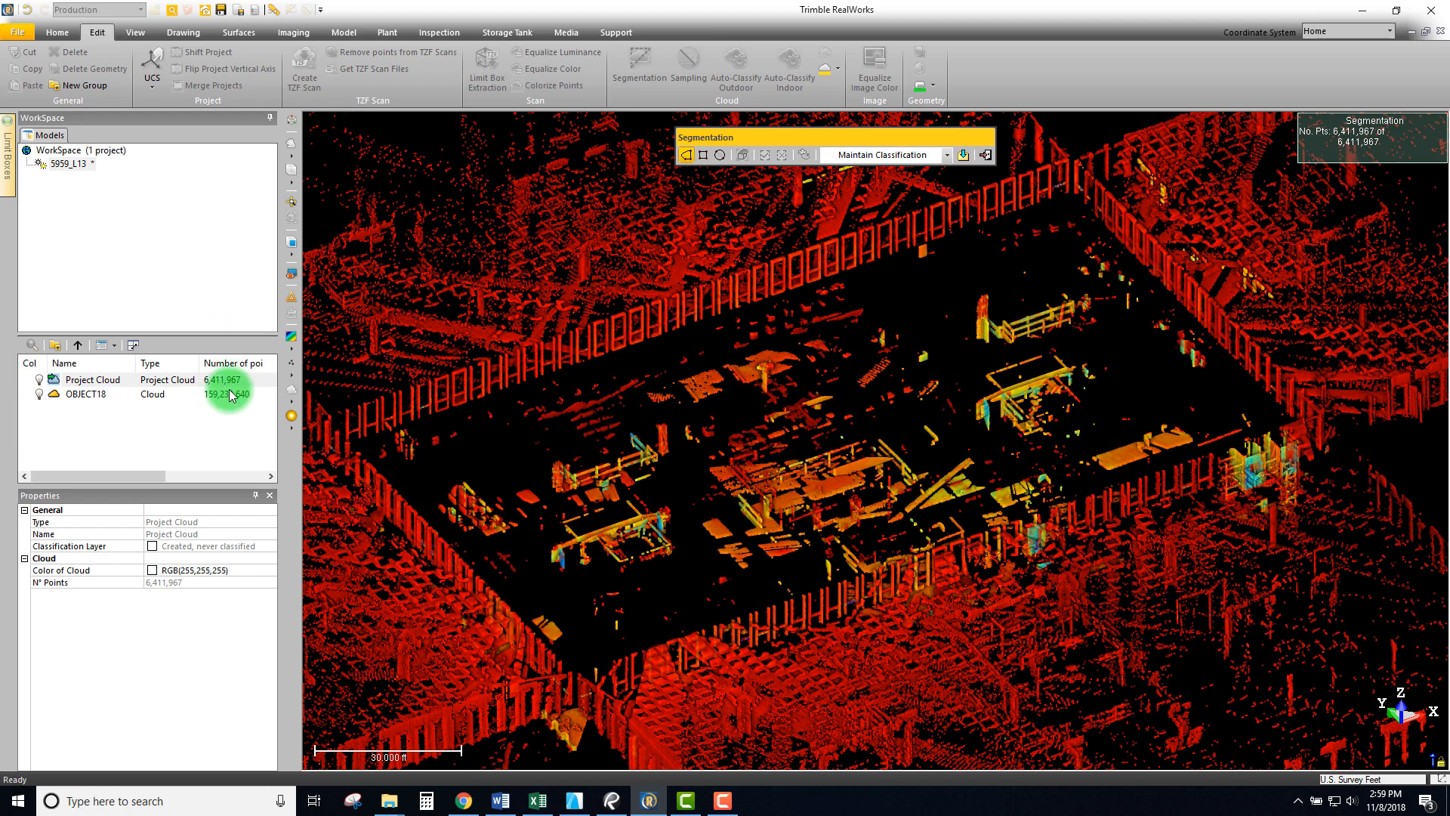
# - Select OBJECT18, orbit to check where the slab was removed, then exit Segmentation keeping the result
pyautogui.click(98, 395)
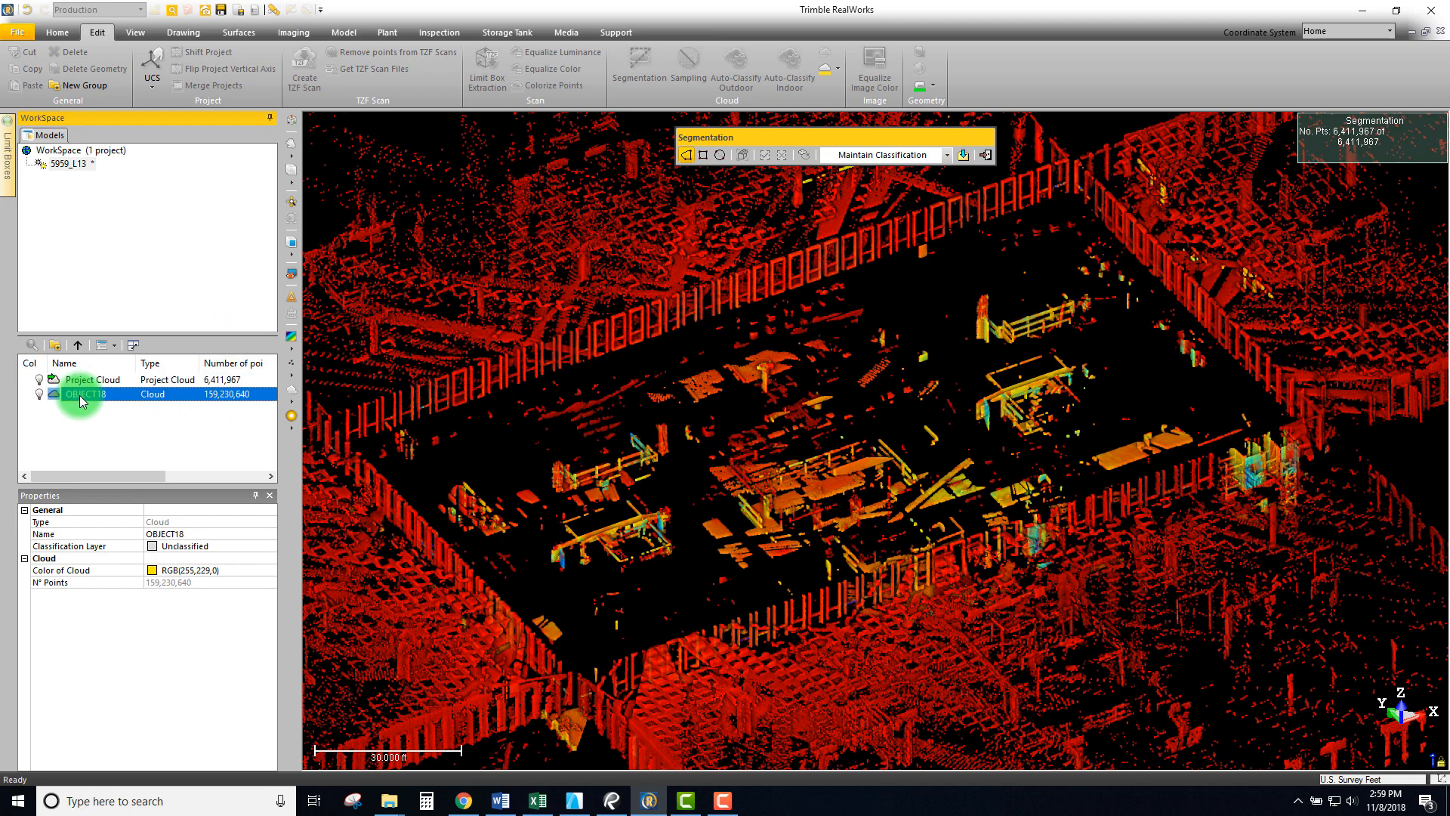
pyautogui.scroll(-5, 631, 437)
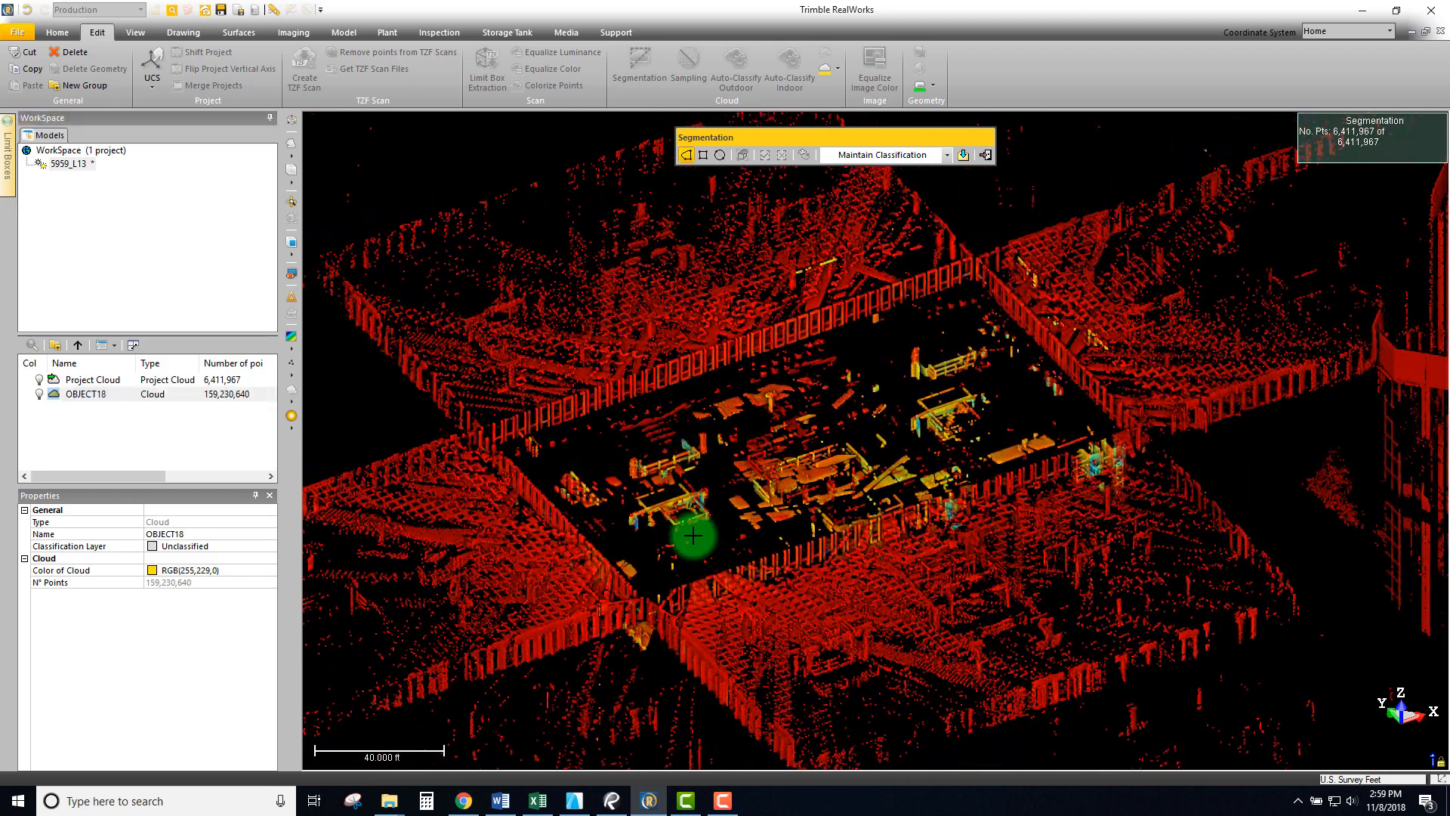
pyautogui.scroll(2, 693, 536)
pyautogui.scroll(1, 842, 479)
pyautogui.moveTo(841, 479); pyautogui.dragTo(874, 476)
pyautogui.moveTo(861, 412); pyautogui.dragTo(951, 199)
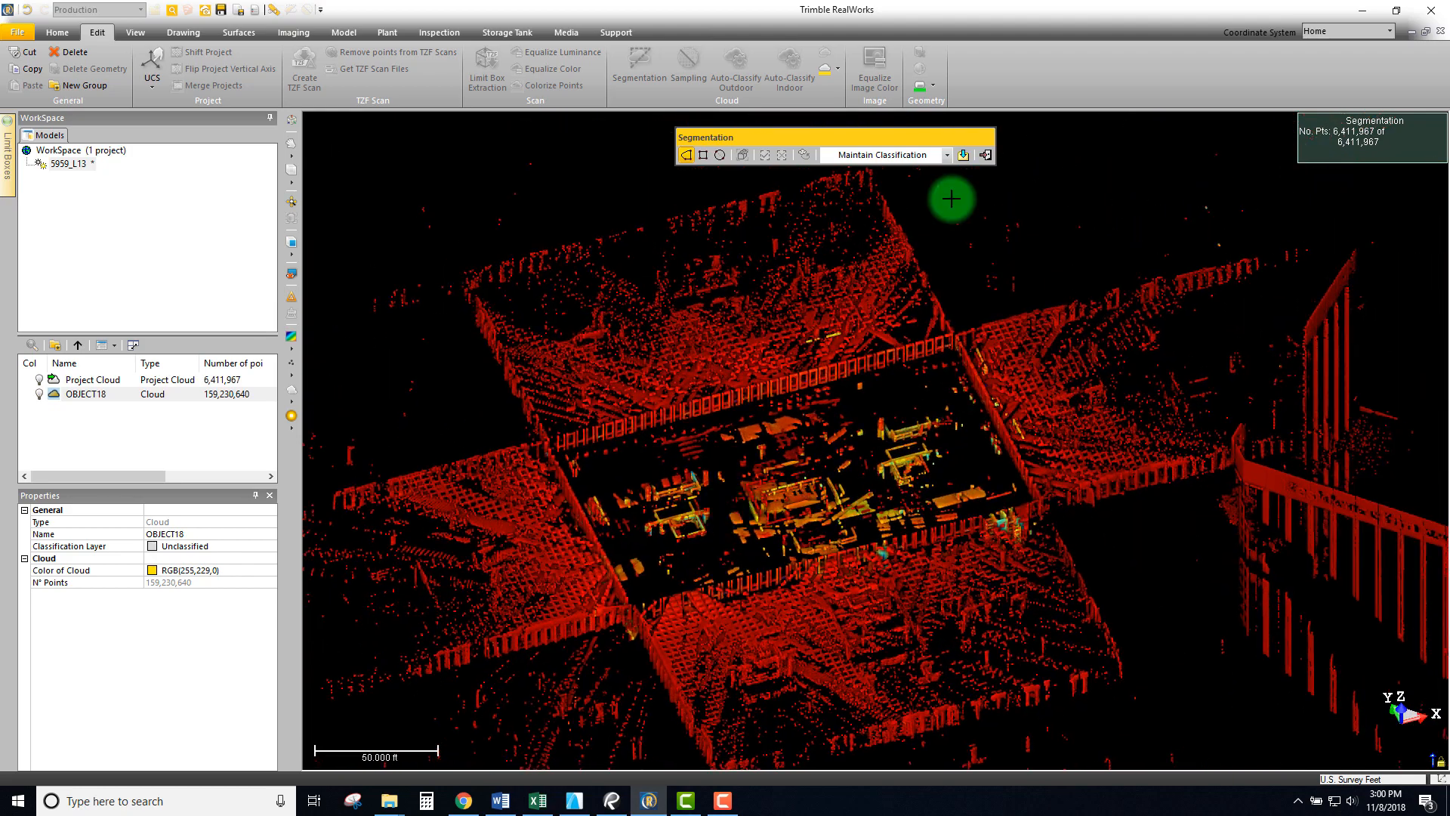
pyautogui.click(985, 156)
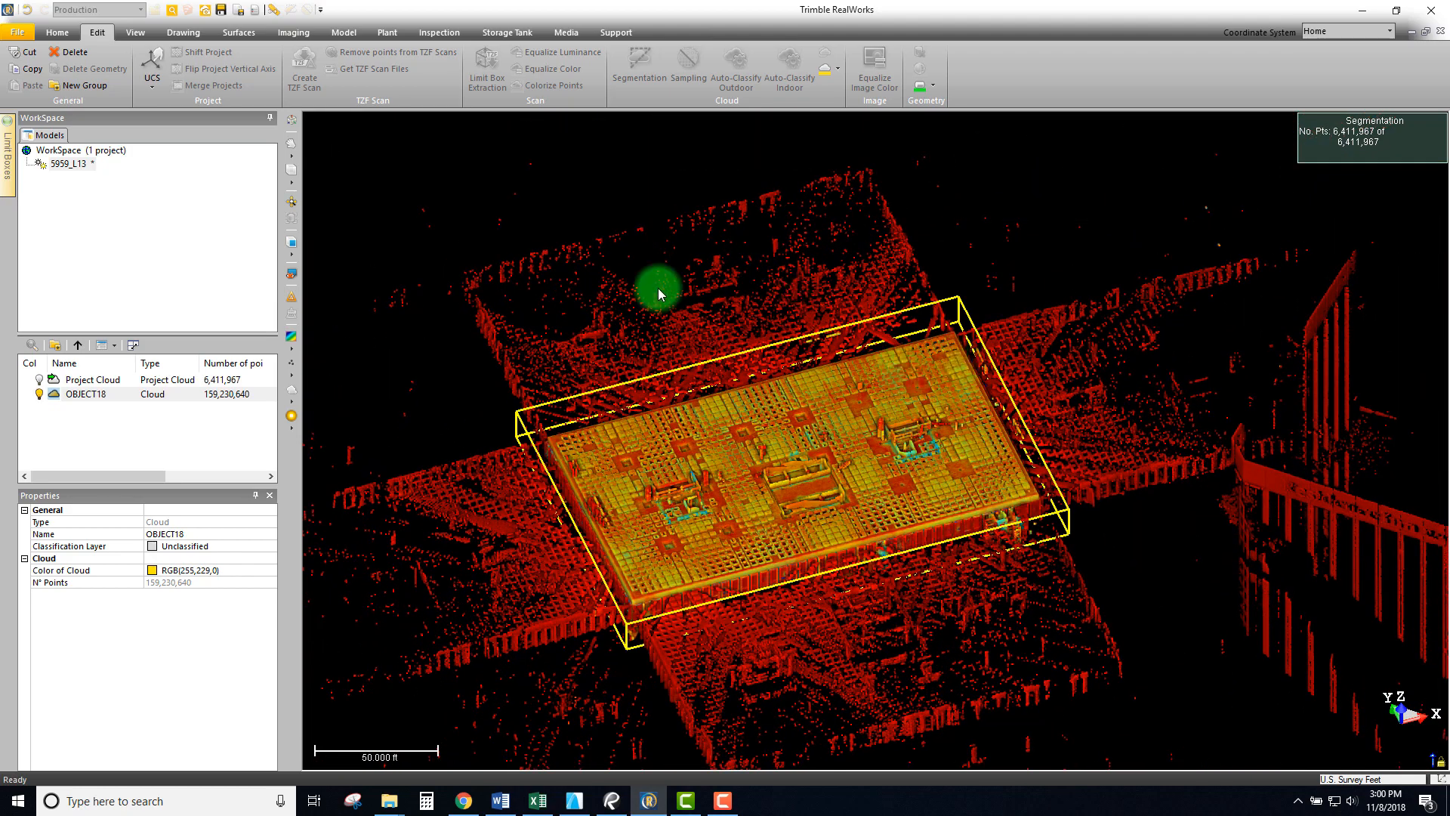
pyautogui.scroll(1, 749, 475)
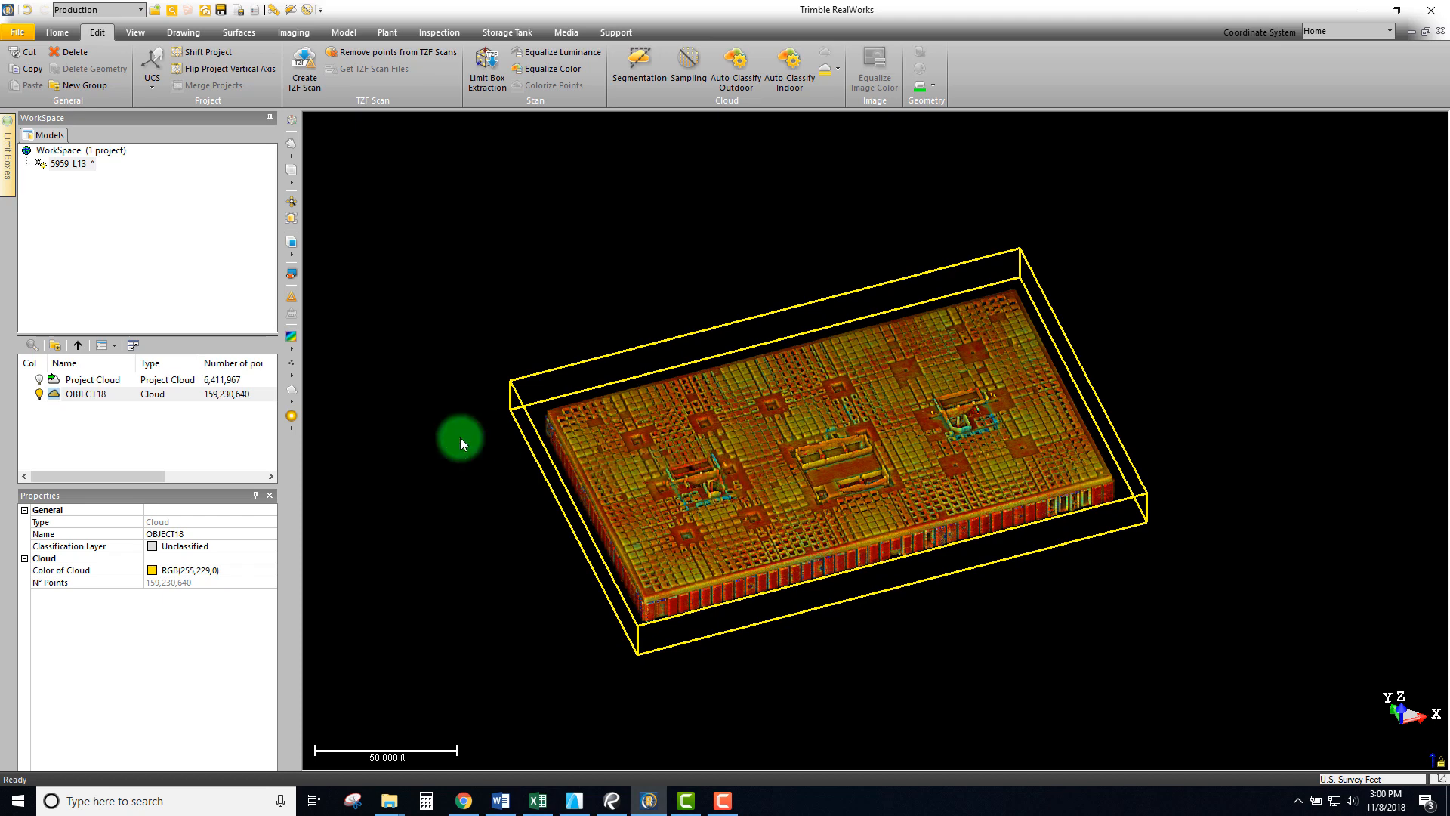
pyautogui.click(83, 394)
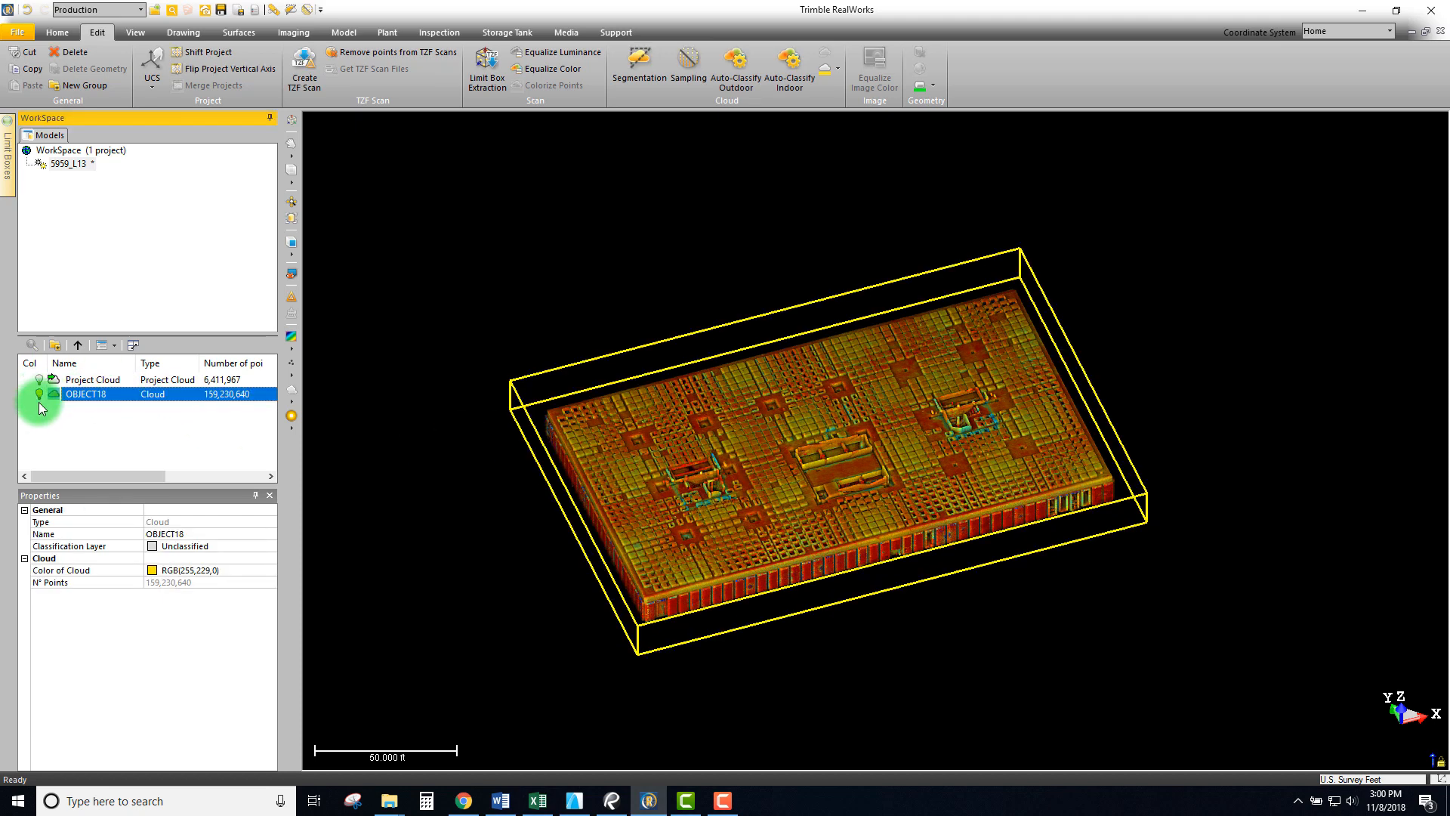
pyautogui.scroll(3, 899, 404)
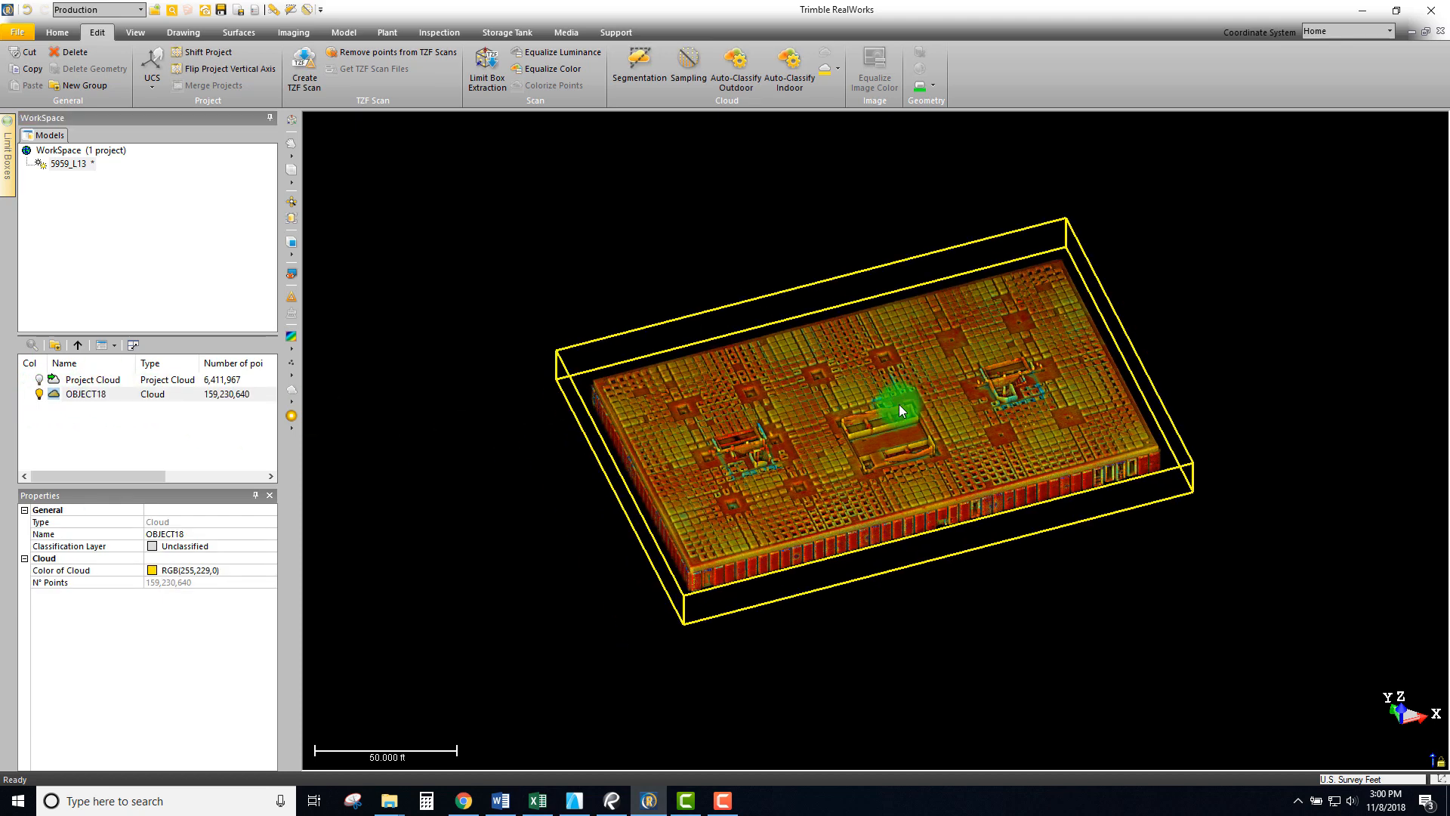
pyautogui.moveTo(908, 428); pyautogui.dragTo(1126, 466)
pyautogui.scroll(1, 1079, 487)
pyautogui.scroll(5, 1078, 487)
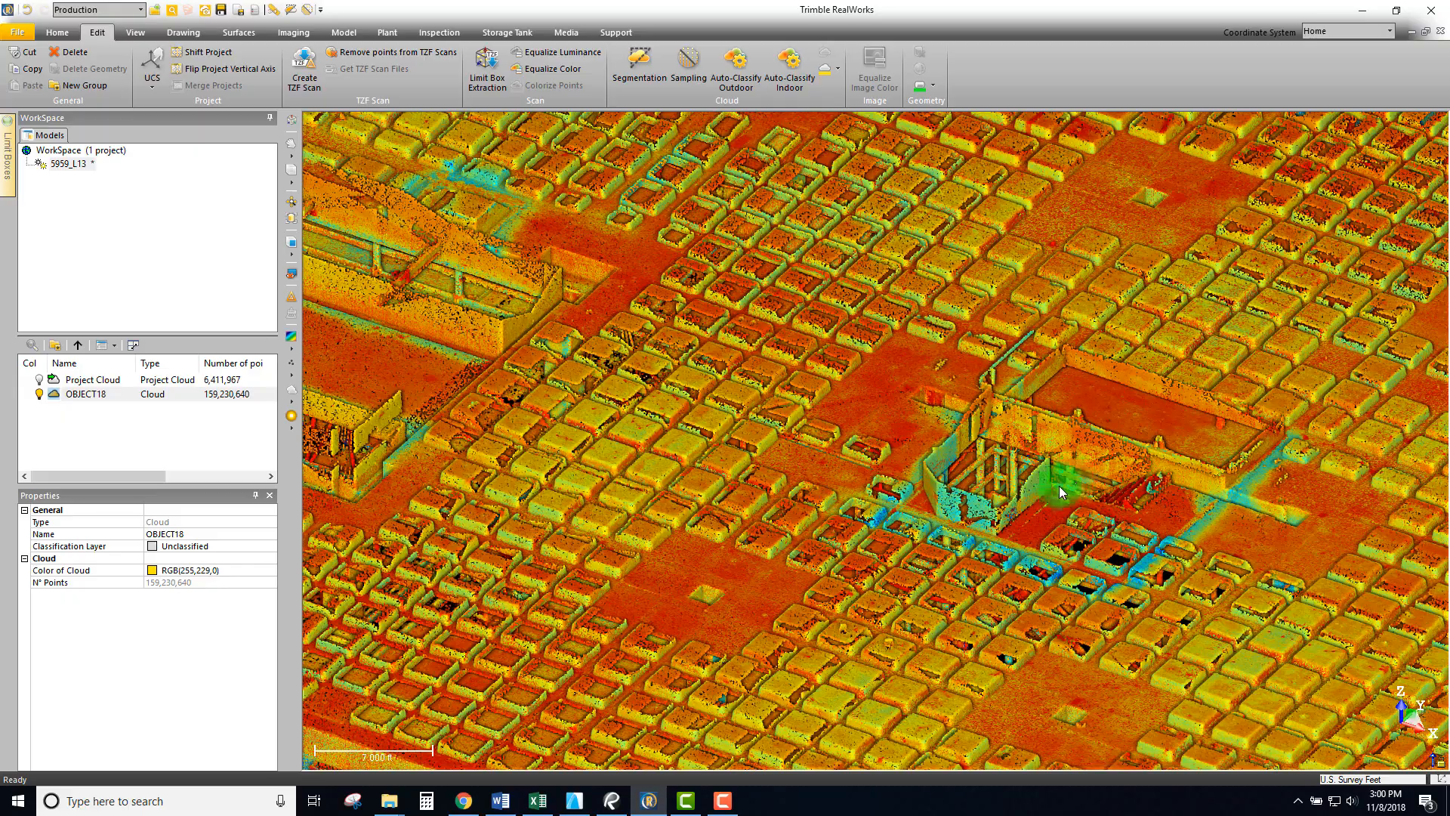
pyautogui.scroll(-6, 905, 478)
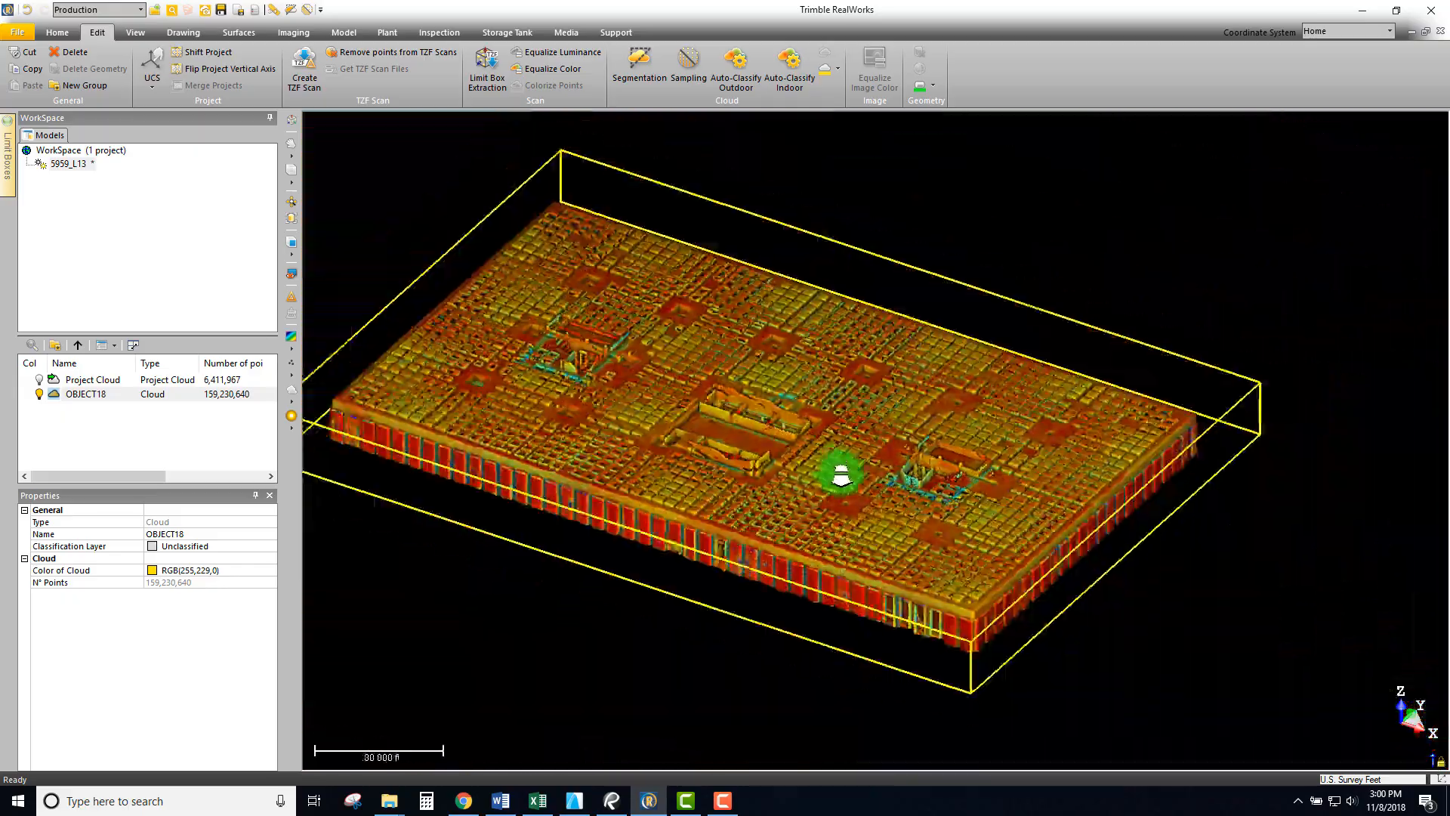
pyautogui.scroll(1, 871, 486)
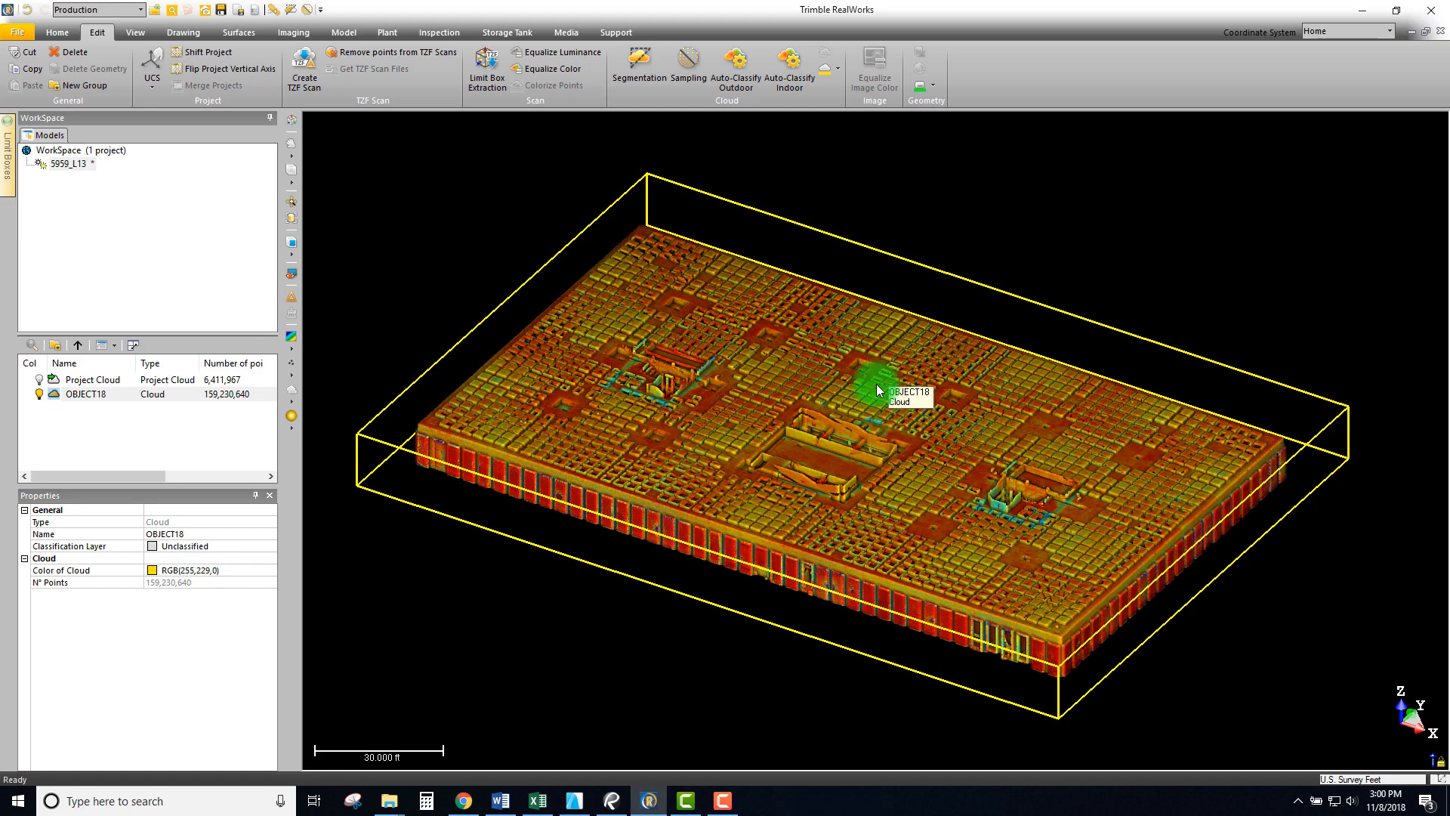
pyautogui.moveTo(701, 488); pyautogui.dragTo(994, 570)
pyautogui.scroll(-3, 818, 475)
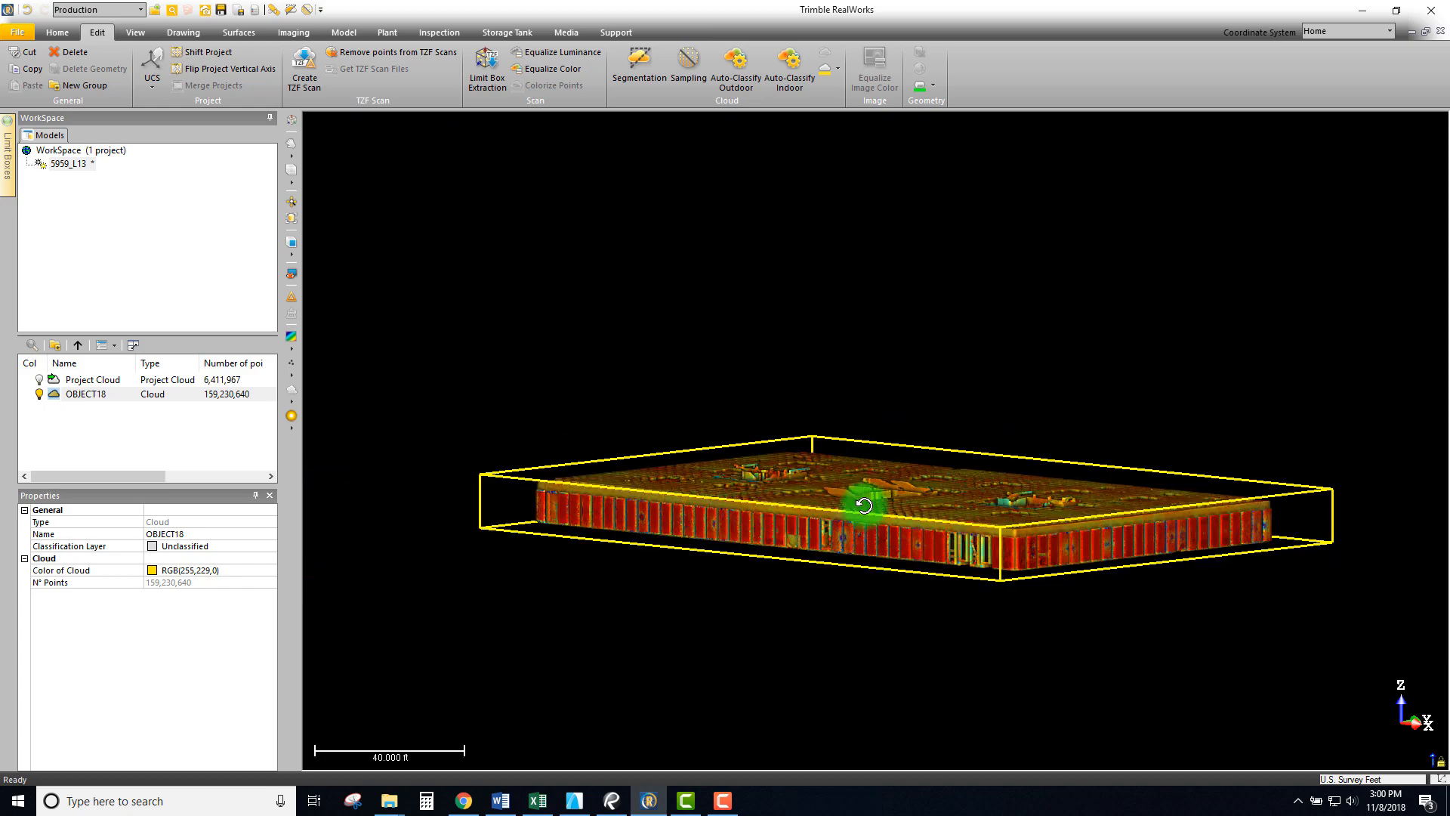
pyautogui.moveTo(861, 502); pyautogui.dragTo(994, 423)
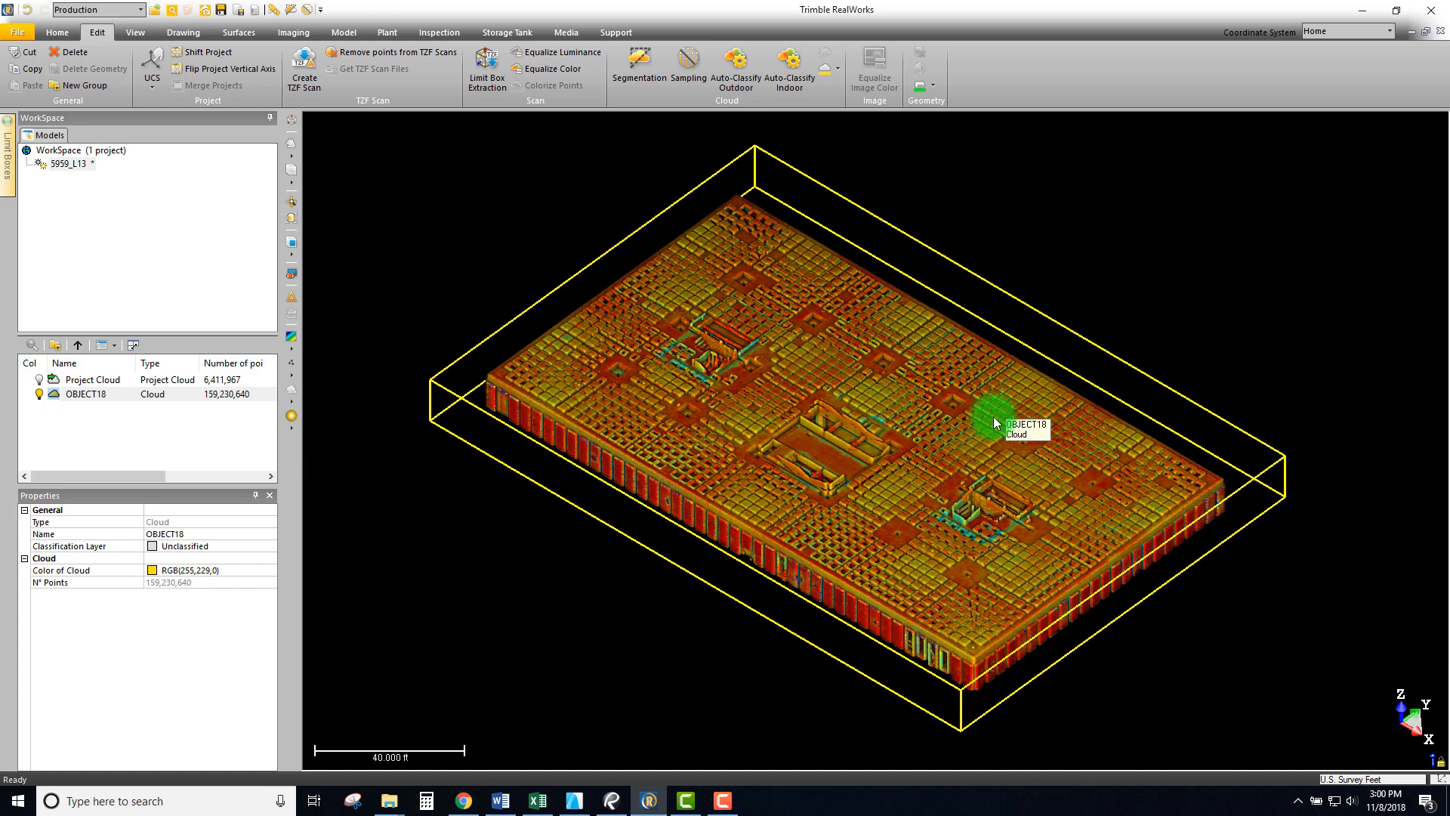
pyautogui.moveTo(901, 382); pyautogui.dragTo(892, 395)
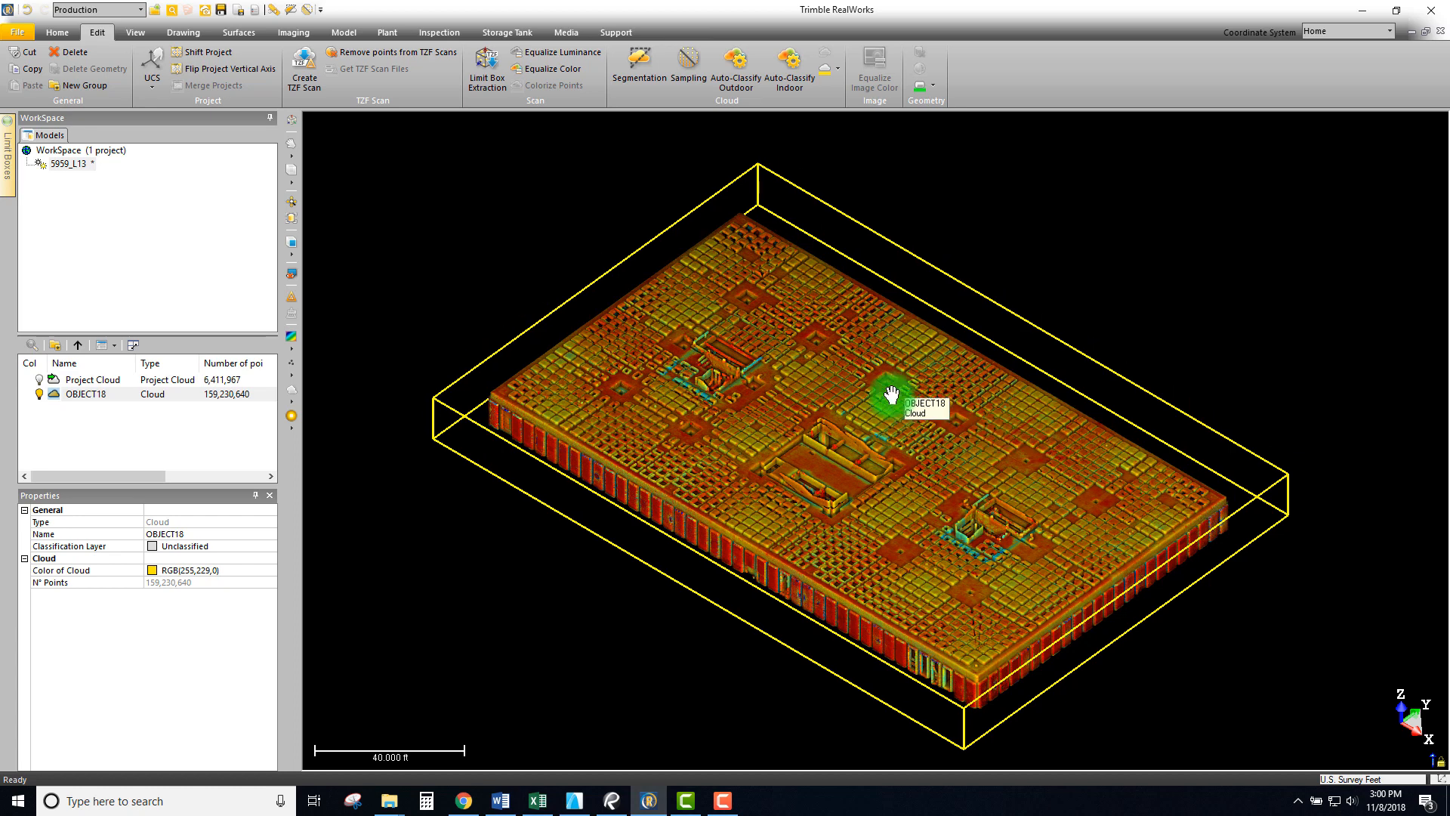
pyautogui.moveTo(896, 458); pyautogui.dragTo(969, 451)
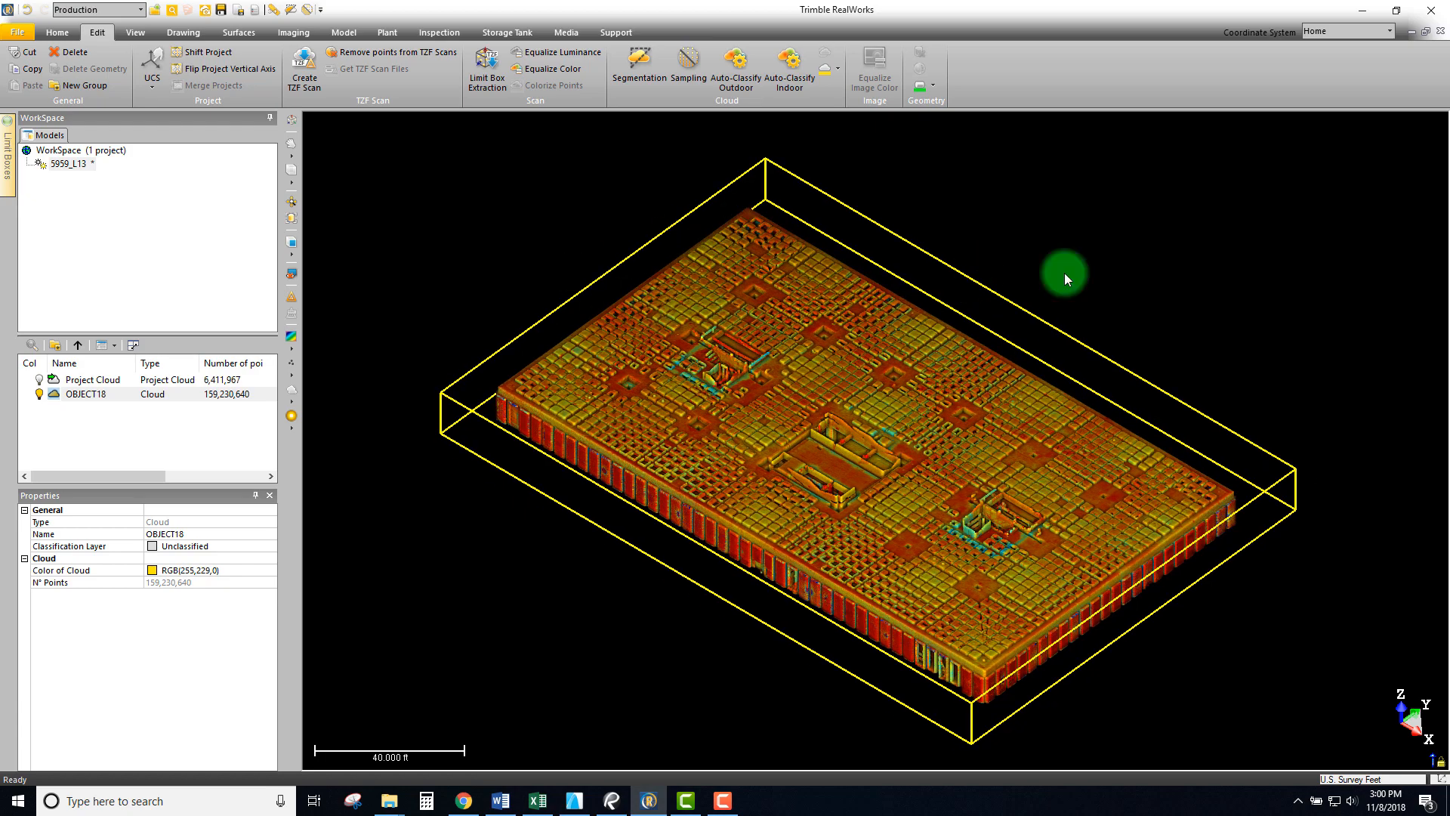